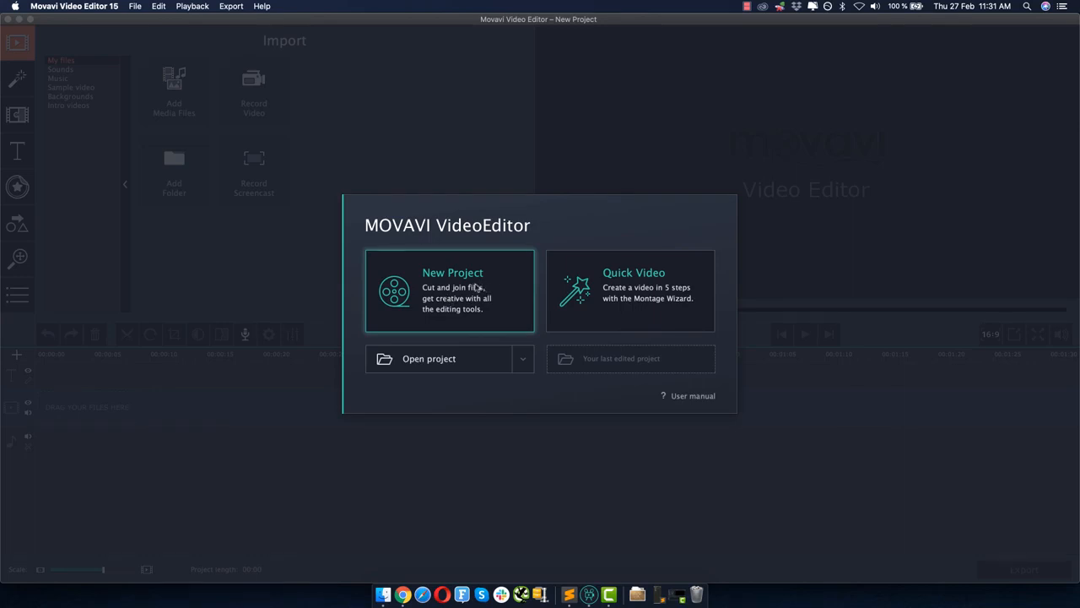
Start a new project for manual cutting and joining of files.
{"action": "left_click", "coordinate": [400, 292]}
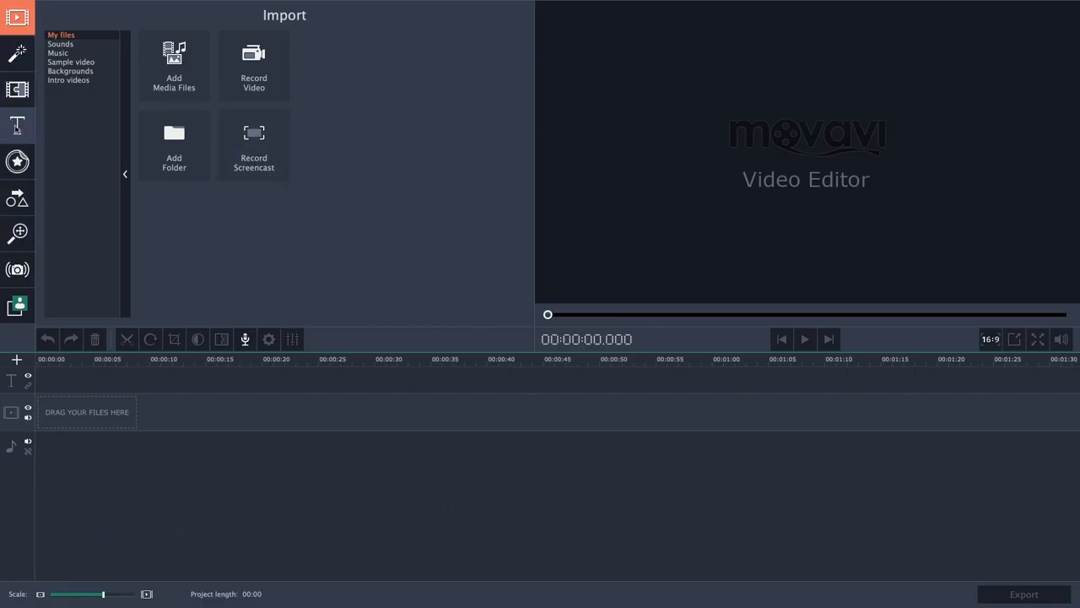
Look through the filters, transitions, titles and stickers libraries, and return to the media import options.
{"action": "left_click", "coordinate": [17, 54]}
{"action": "left_click", "coordinate": [14, 90]}
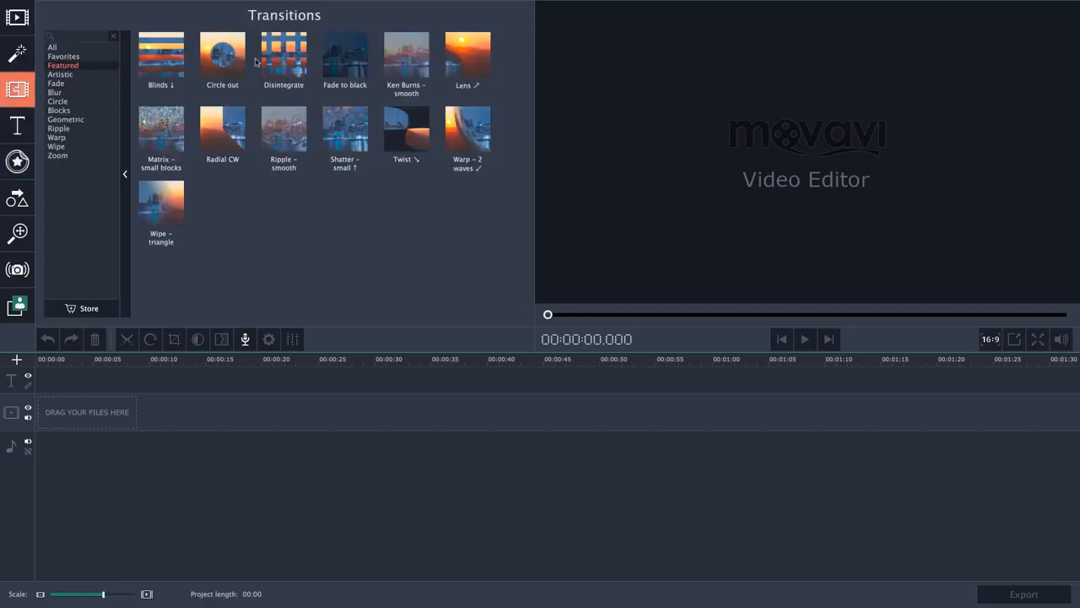
{"action": "left_click", "coordinate": [17, 126]}
{"action": "left_click", "coordinate": [17, 160]}
{"action": "left_click", "coordinate": [17, 54]}
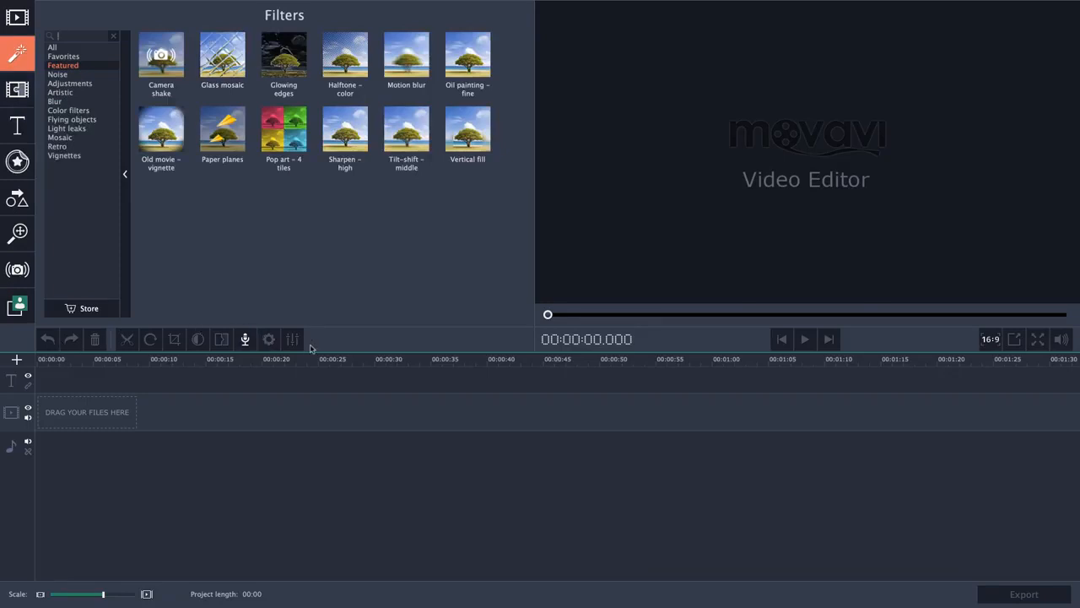
{"action": "left_click", "coordinate": [17, 17]}
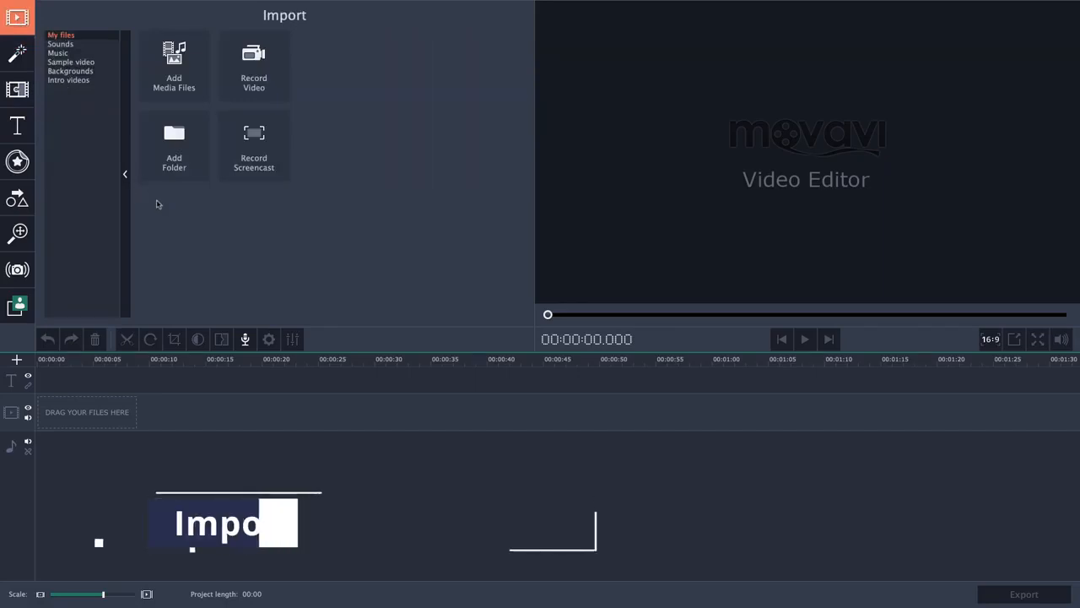
Import all eight video clips from the Footage folder and the summer-nights audio file from Tutorial Assets.
{"action": "left_click", "coordinate": [173, 89]}
{"action": "left_click", "coordinate": [552, 100]}
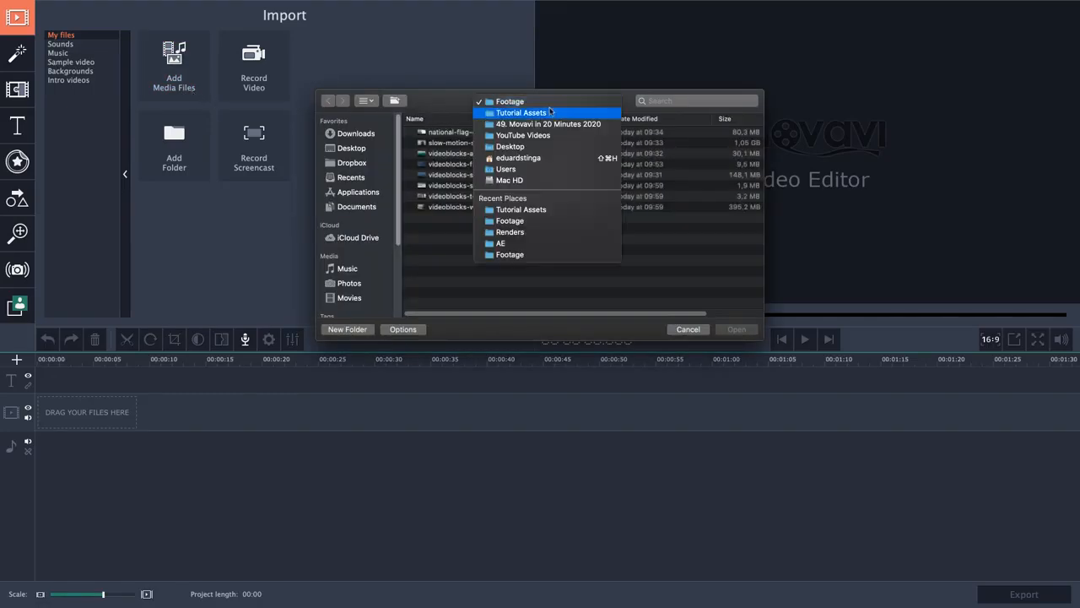
{"action": "left_click", "coordinate": [549, 112]}
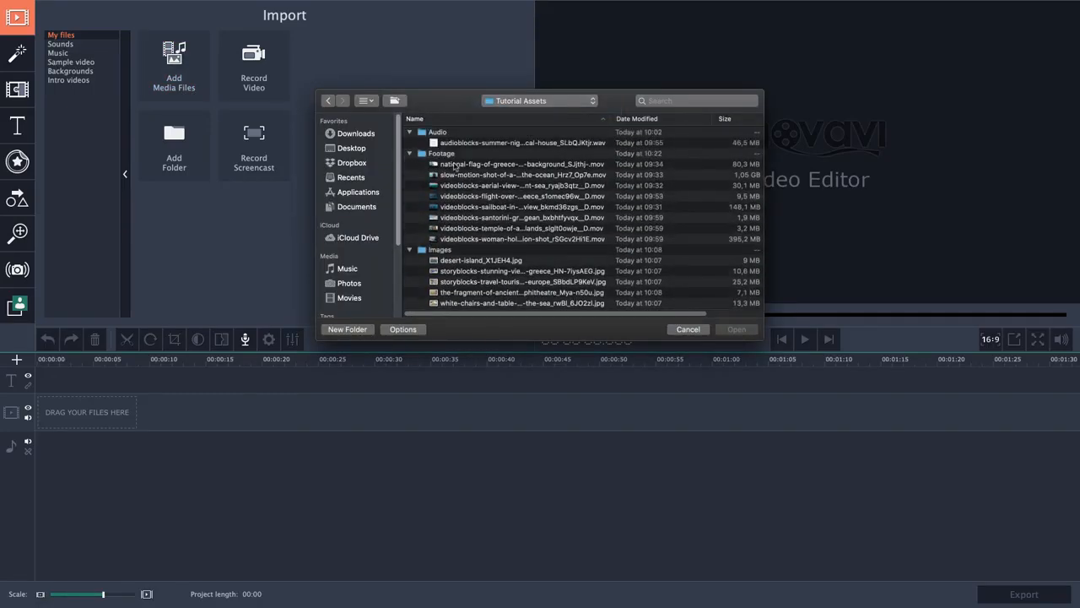
{"action": "left_click", "coordinate": [454, 164]}
{"action": "left_click", "coordinate": [477, 239], "text": "shift"}
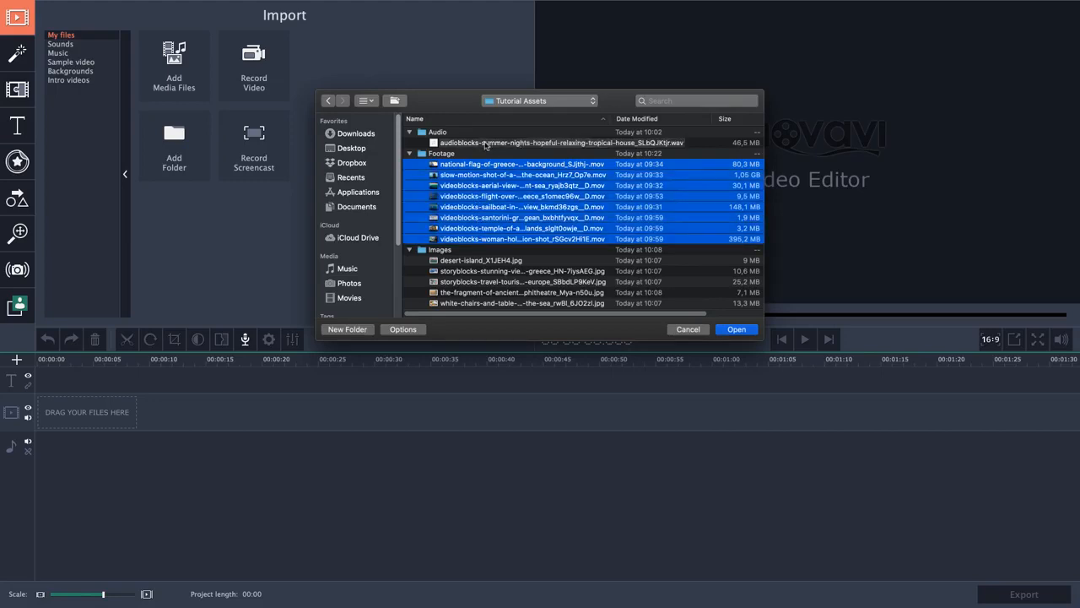
{"action": "left_click", "coordinate": [485, 144], "text": "super"}
{"action": "left_click", "coordinate": [738, 329]}
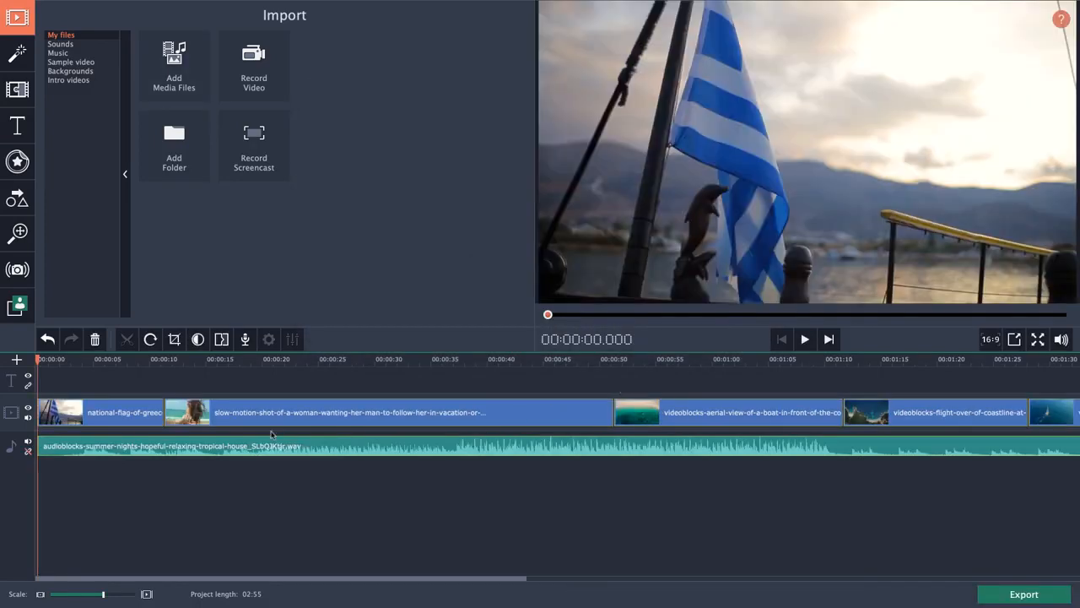
{"action": "left_click", "coordinate": [232, 476]}
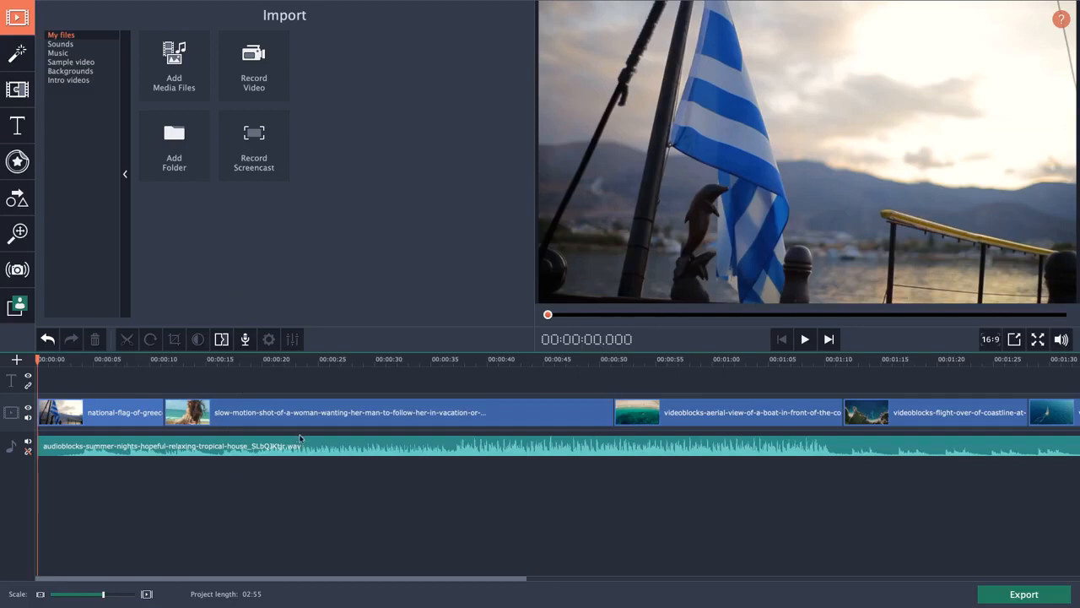
Fit the whole project in the timeline and view different points of the imported video clips and audio track.
{"action": "left_click_drag", "start_coordinate": [215, 583], "coordinate": [141, 582]}
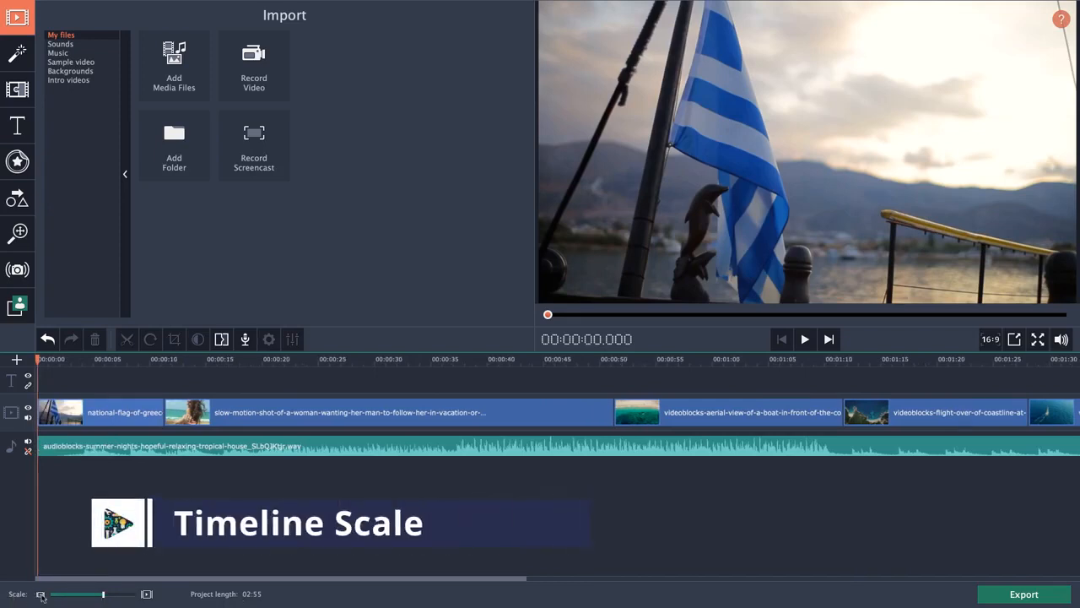
{"action": "left_click_drag", "start_coordinate": [102, 597], "coordinate": [84, 597]}
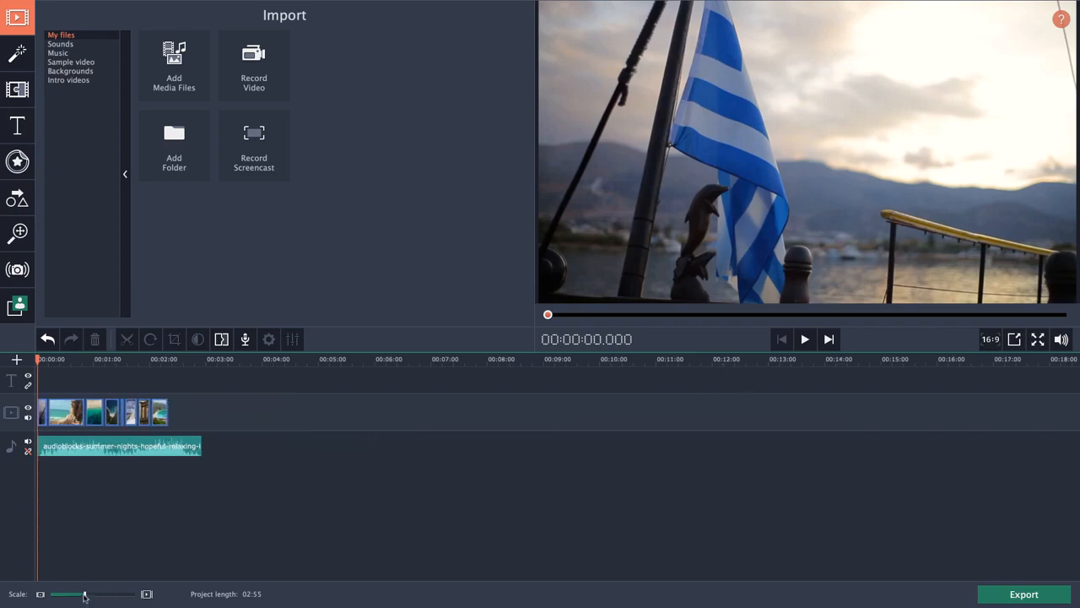
{"action": "left_click_drag", "start_coordinate": [85, 595], "coordinate": [97, 595]}
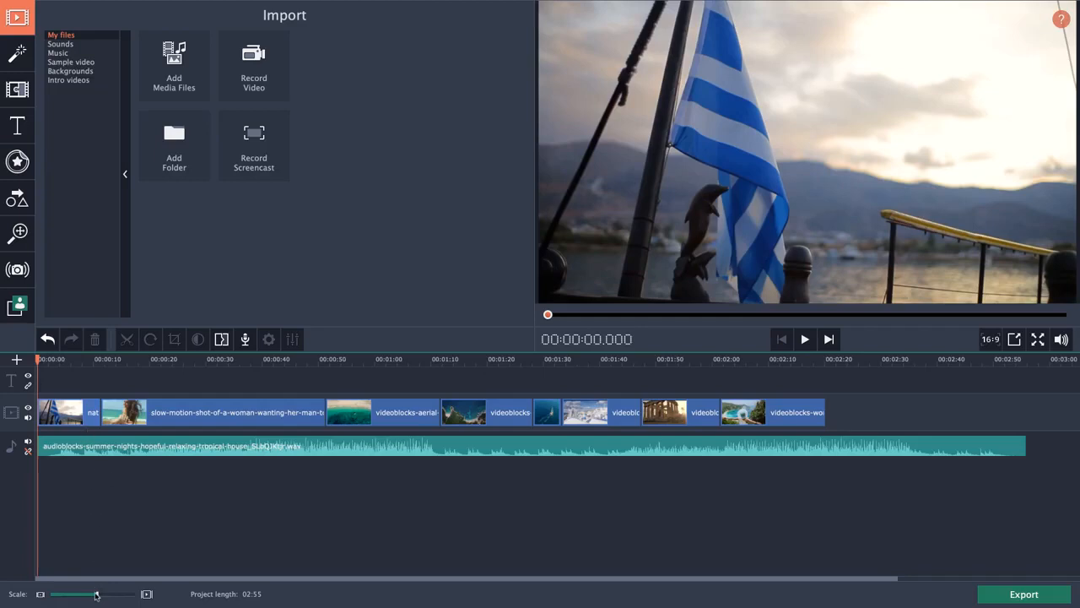
{"action": "left_click_drag", "start_coordinate": [98, 595], "coordinate": [98, 595]}
{"action": "left_click", "coordinate": [882, 456]}
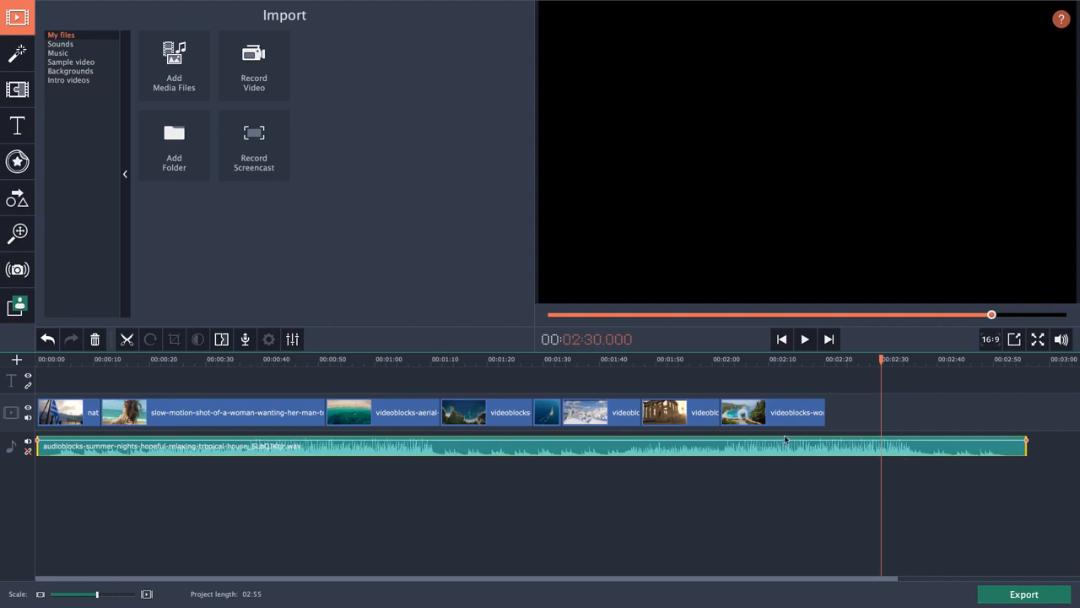
{"action": "left_click", "coordinate": [604, 417]}
{"action": "left_click", "coordinate": [388, 414]}
{"action": "left_click", "coordinate": [414, 453]}
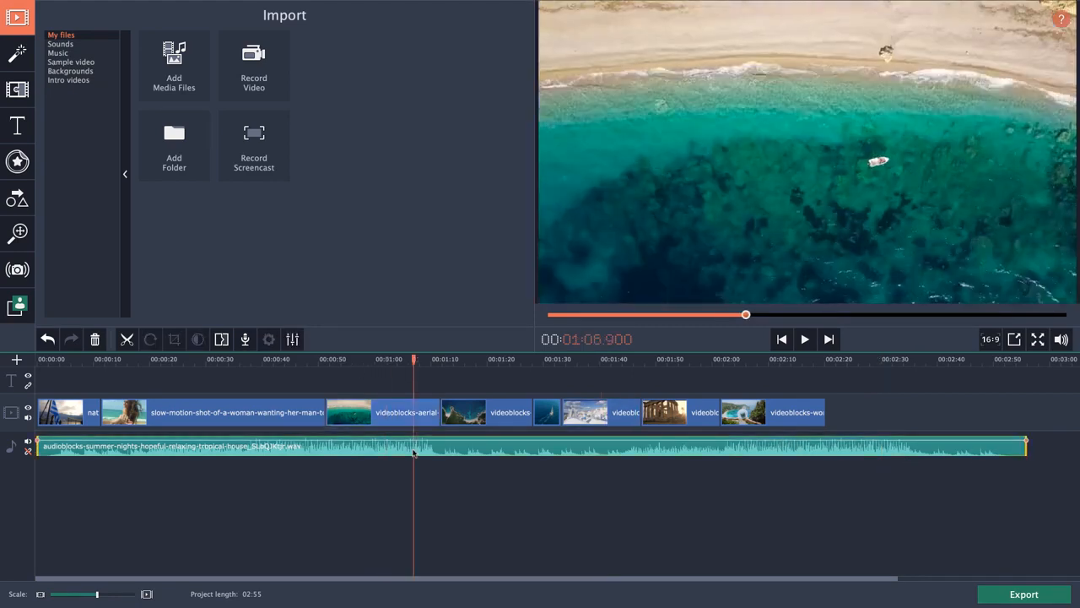
Shorten the coastline flight clip from its end and trim the audio track's end to about 1 minute.
{"action": "left_click", "coordinate": [471, 413]}
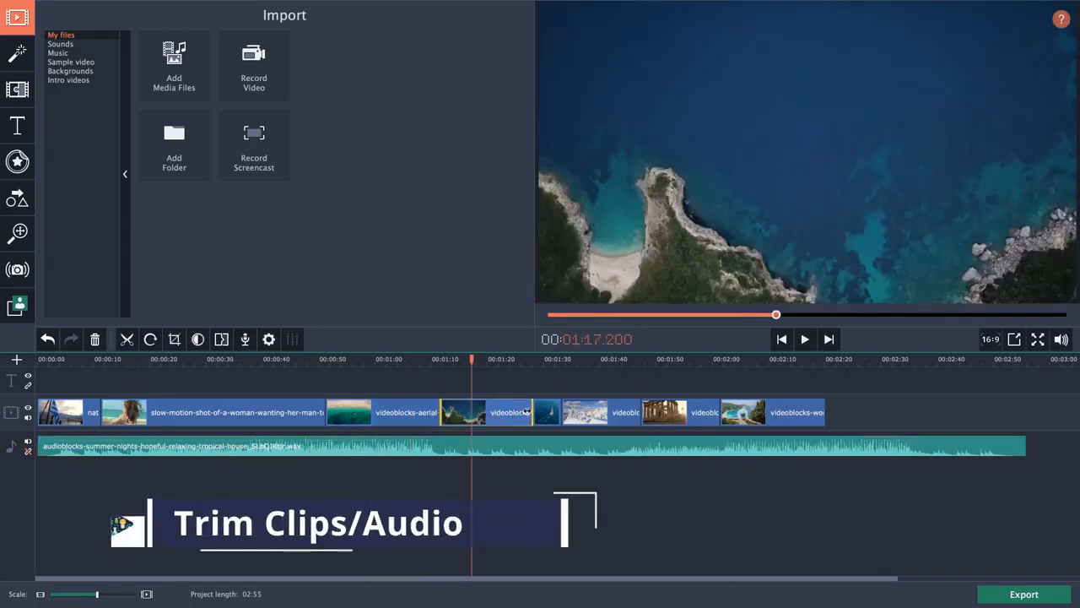
{"action": "left_click_drag", "start_coordinate": [532, 413], "coordinate": [448, 413]}
{"action": "left_click", "coordinate": [411, 450]}
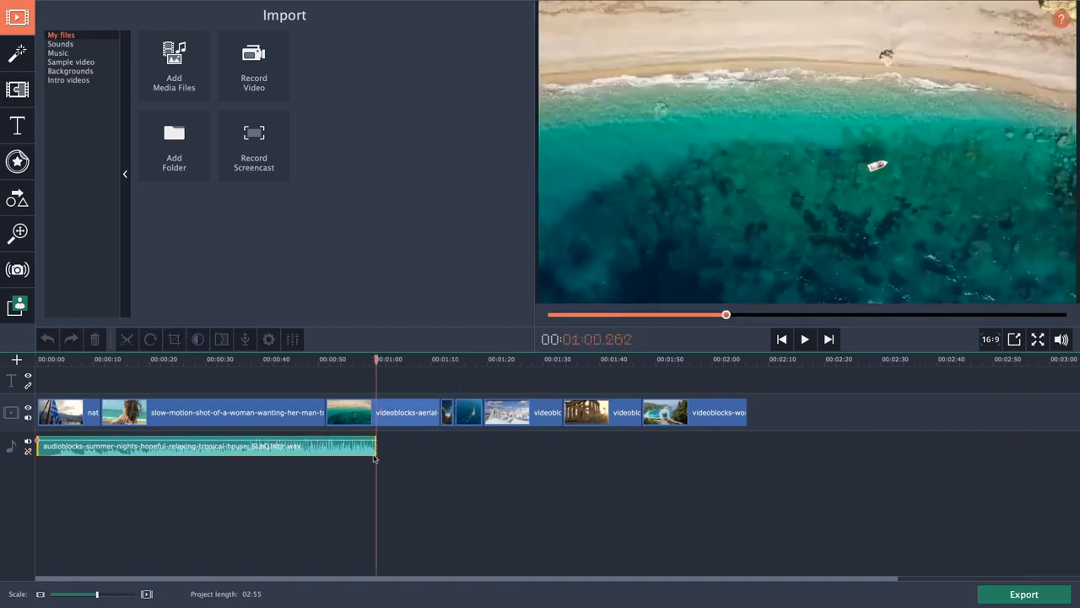
Trim the long video clips on the timeline down to short excerpts of a few seconds, starting with the Greek flag clip.
{"action": "left_click_drag", "start_coordinate": [54, 412], "coordinate": [58, 413]}
{"action": "left_click", "coordinate": [132, 413]}
{"action": "left_click_drag", "start_coordinate": [284, 413], "coordinate": [83, 413]}
{"action": "left_click_drag", "start_coordinate": [197, 413], "coordinate": [165, 413]}
{"action": "left_click", "coordinate": [124, 413]}
{"action": "left_click", "coordinate": [157, 413]}
{"action": "left_click", "coordinate": [216, 413]}
{"action": "left_click_drag", "start_coordinate": [270, 413], "coordinate": [181, 412]}
Fine-tune the clip lengths to about 2 to 3 seconds each and trim the audio to end with the last clip.
{"action": "left_click_drag", "start_coordinate": [97, 595], "coordinate": [106, 594]}
{"action": "left_click_drag", "start_coordinate": [883, 445], "coordinate": [310, 439]}
{"action": "left_click_drag", "start_coordinate": [92, 413], "coordinate": [82, 413]}
{"action": "left_click_drag", "start_coordinate": [139, 413], "coordinate": [165, 412]}
{"action": "left_click", "coordinate": [169, 414]}
{"action": "left_click", "coordinate": [251, 412]}
{"action": "left_click", "coordinate": [286, 412]}
{"action": "left_click_drag", "start_coordinate": [277, 412], "coordinate": [315, 412]}
{"action": "left_click", "coordinate": [320, 412]}
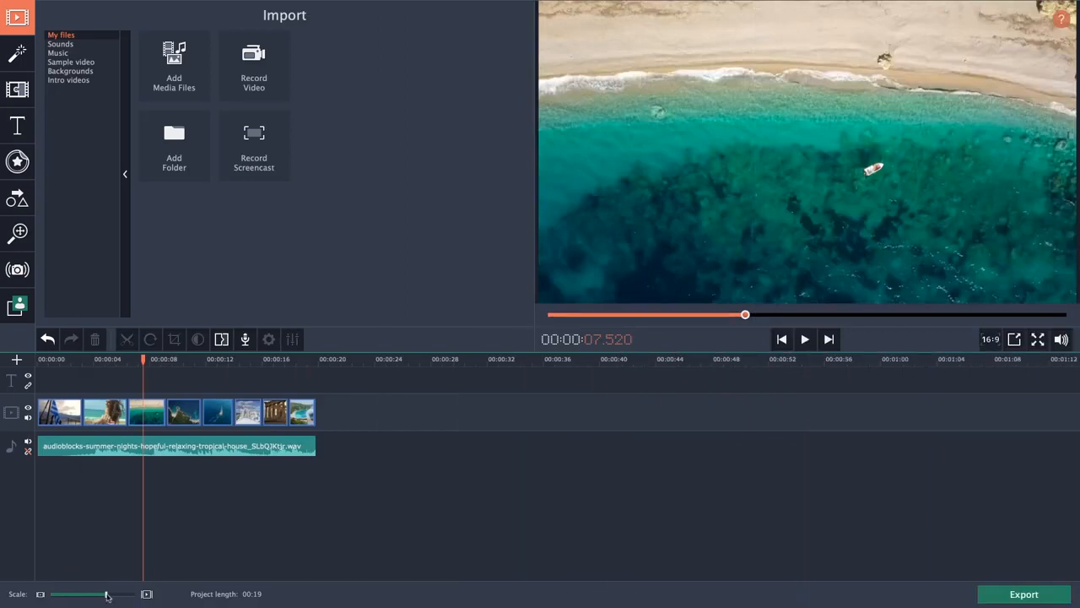
Scrub the playhead through the trimmed sequence and play it back from the beginning.
{"action": "left_click_drag", "start_coordinate": [106, 595], "coordinate": [111, 597]}
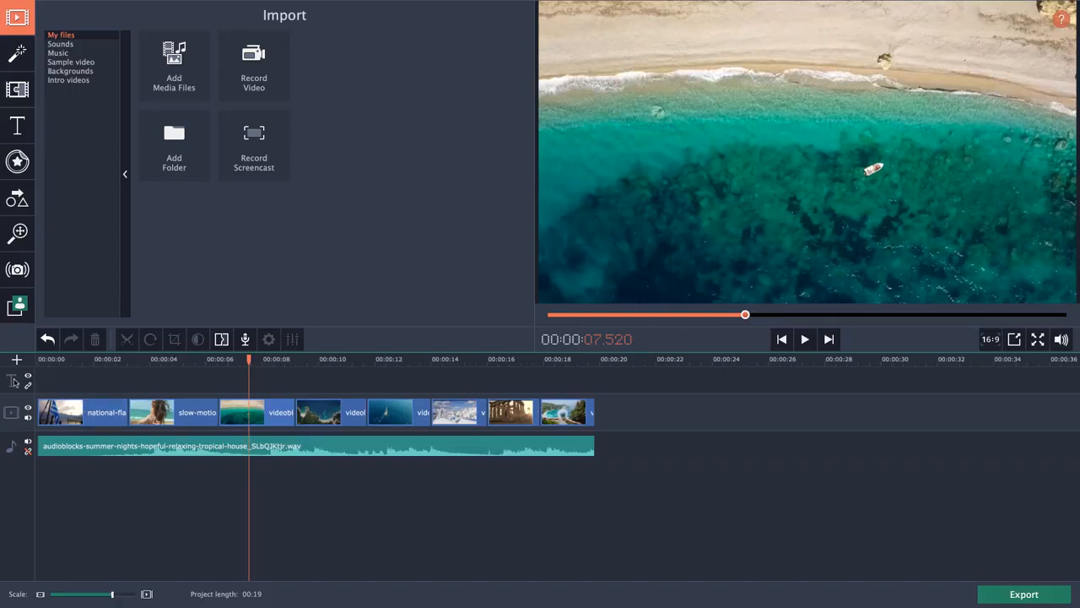
{"action": "left_click", "coordinate": [619, 364]}
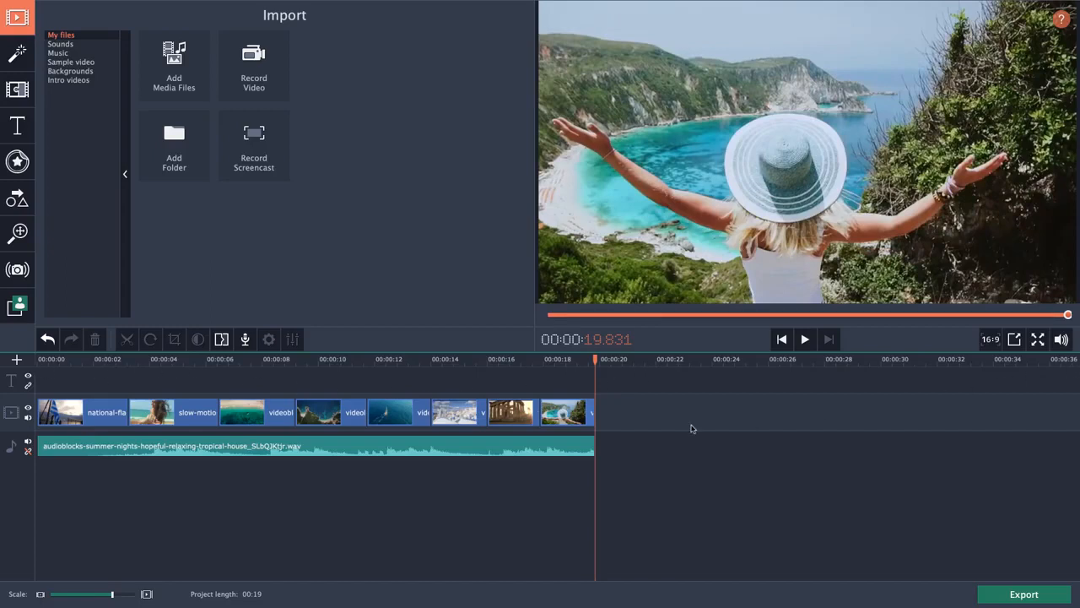
{"action": "left_click", "coordinate": [571, 361]}
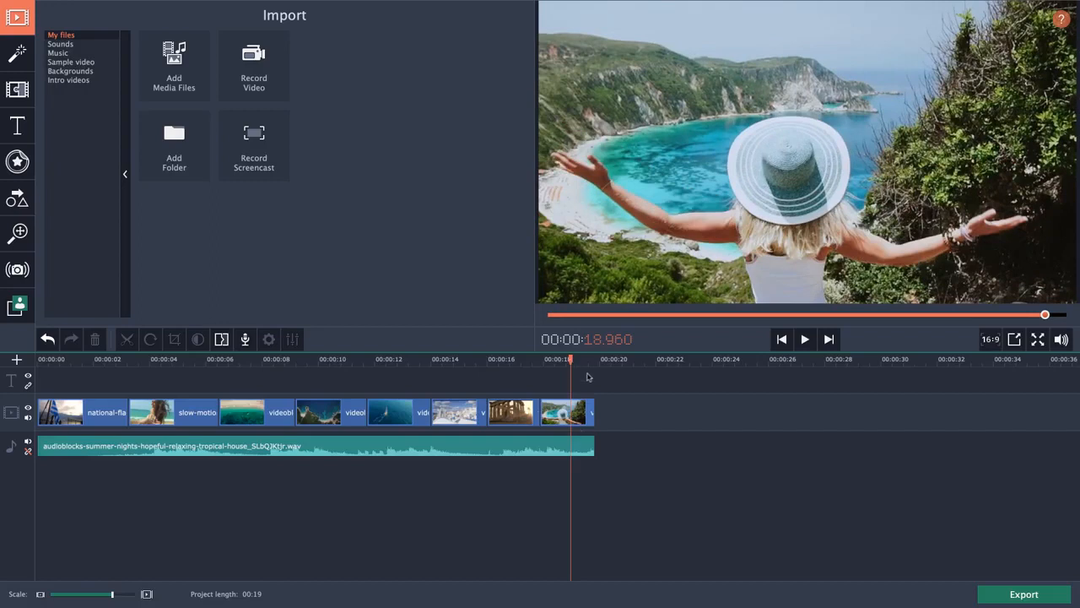
{"action": "left_click_drag", "start_coordinate": [574, 361], "coordinate": [593, 362]}
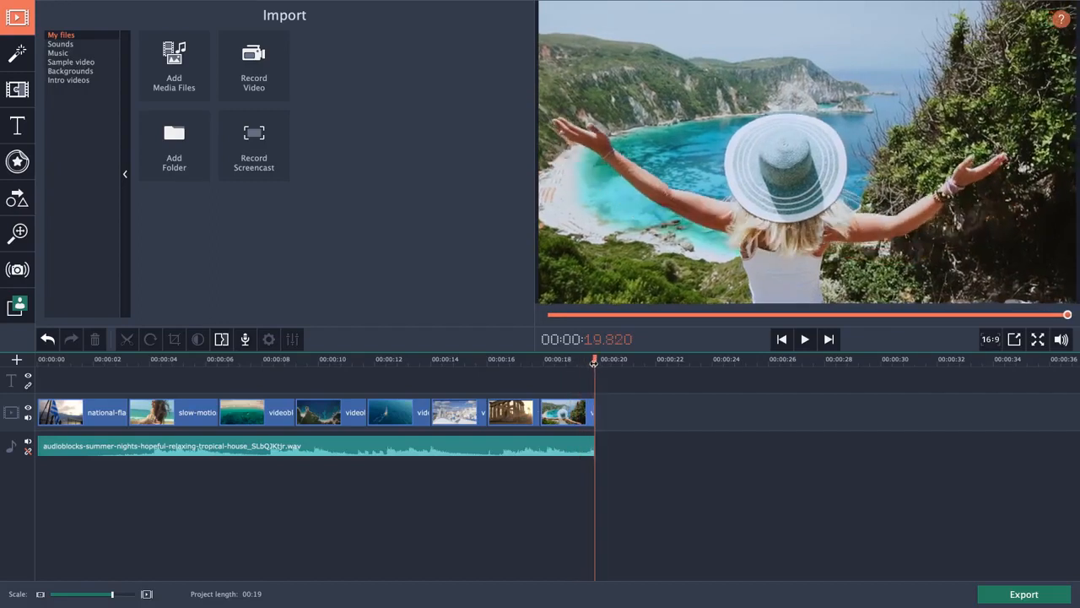
{"action": "left_click", "coordinate": [256, 365]}
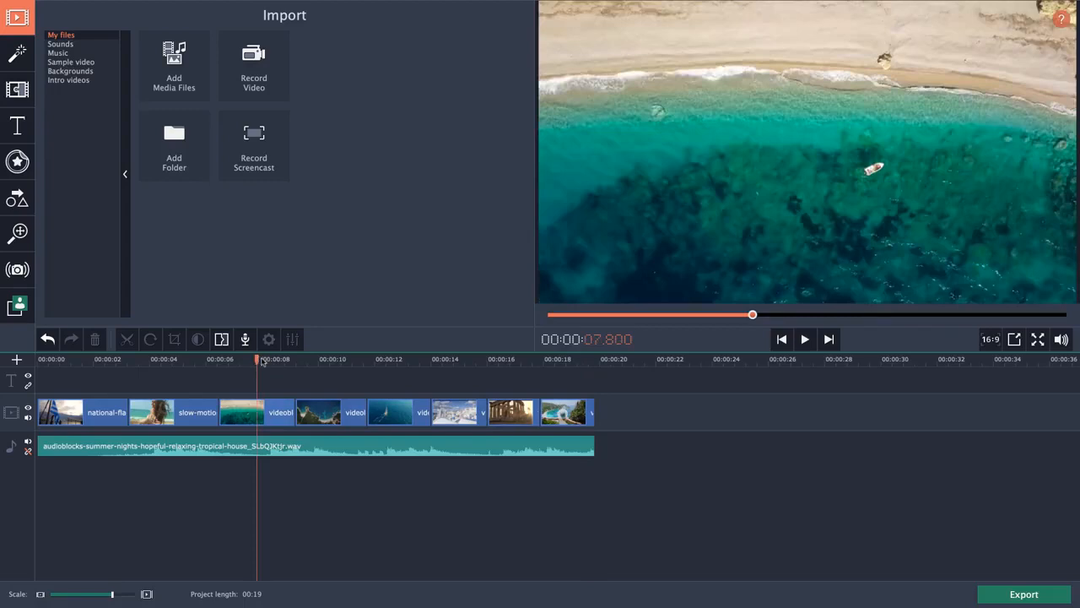
{"action": "key", "text": "Home"}
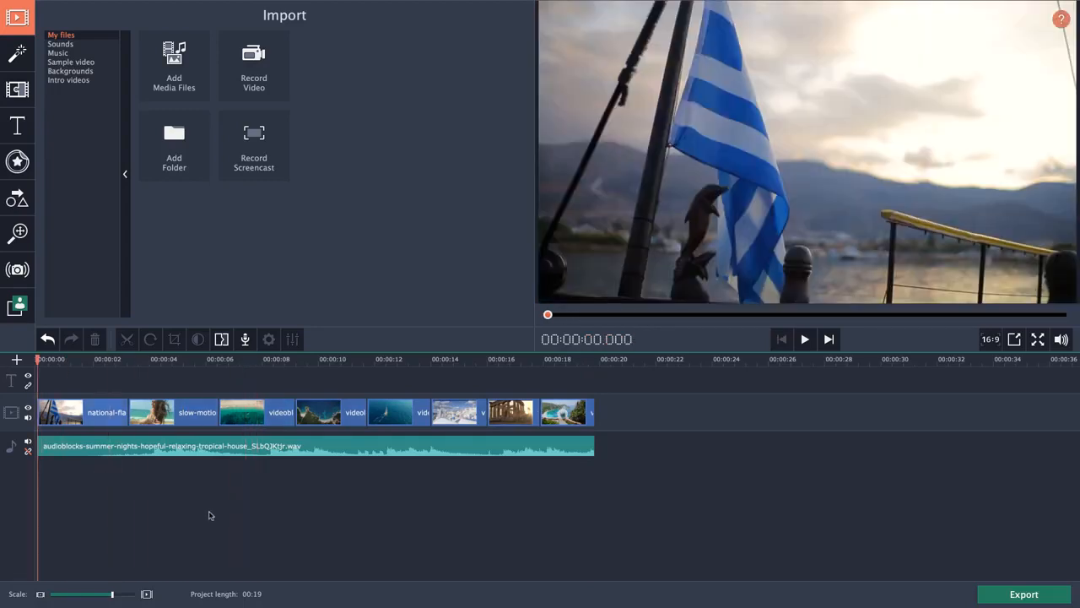
{"action": "key", "text": "space"}
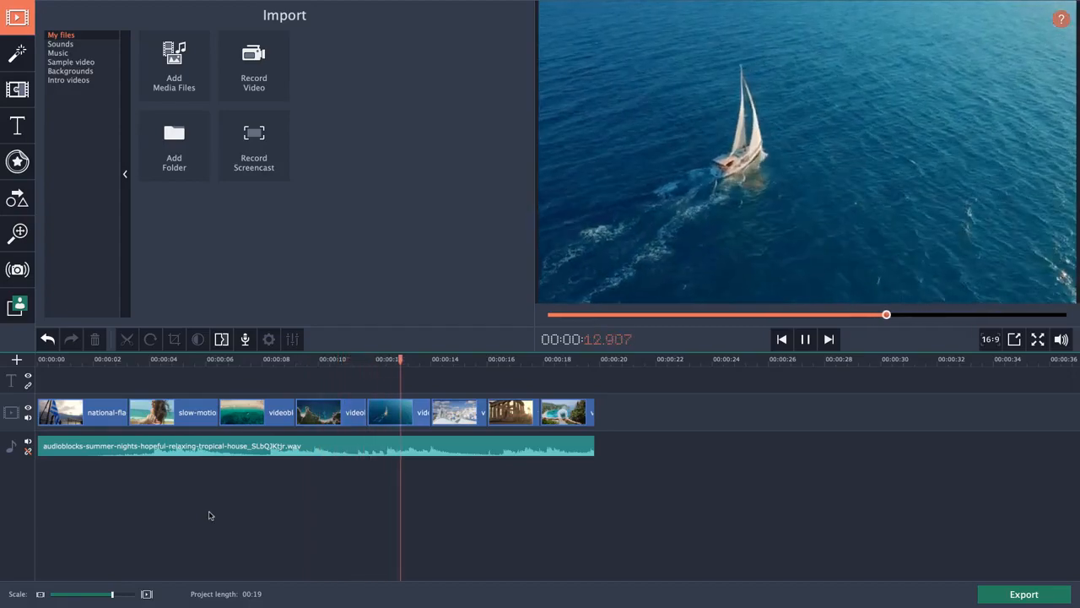
{"action": "key", "text": "space"}
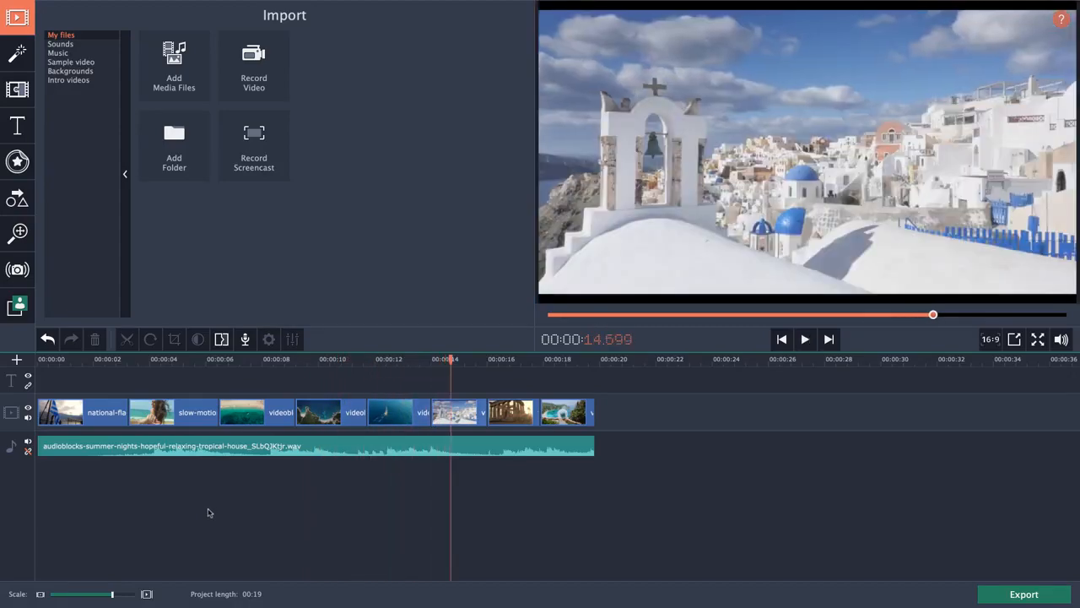
Trim about 2.5 seconds off the audio track's start and extend its end to match the end of the last clip.
{"action": "left_click", "coordinate": [127, 454]}
{"action": "left_click", "coordinate": [112, 447]}
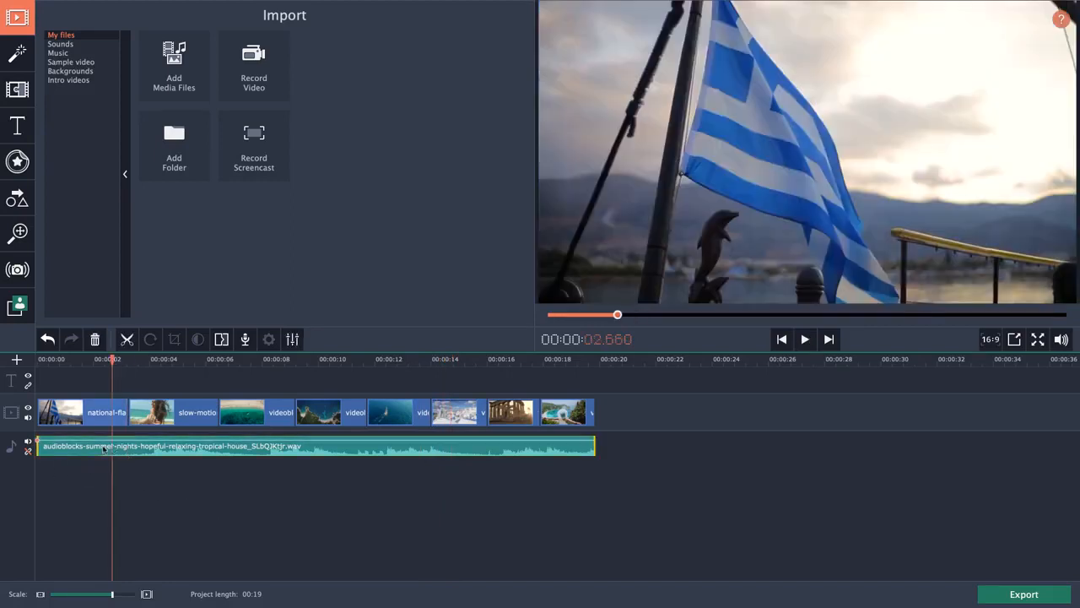
{"action": "left_click_drag", "start_coordinate": [37, 446], "coordinate": [105, 446]}
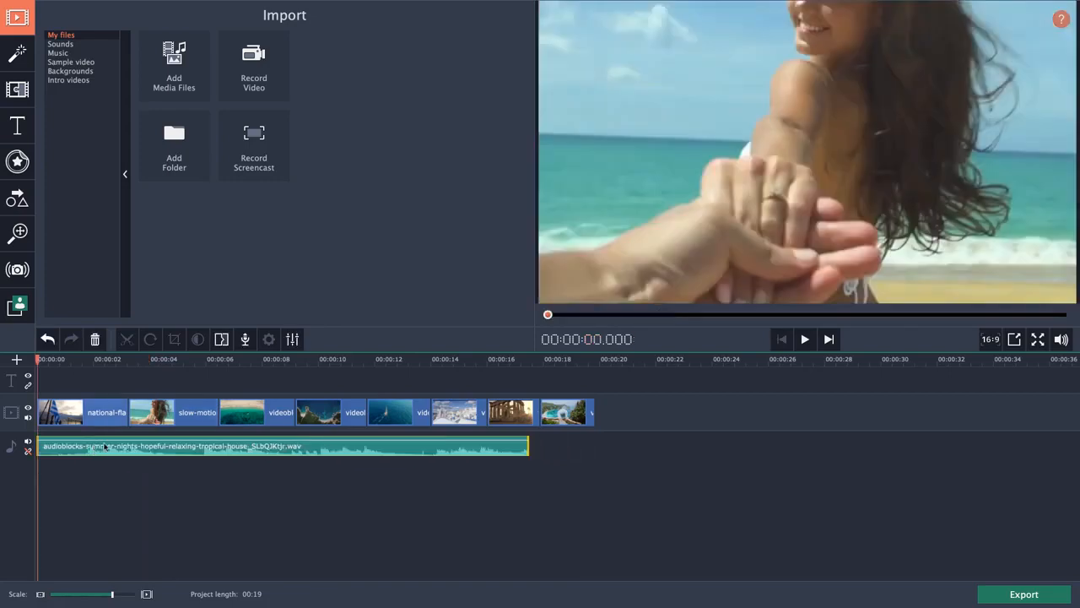
{"action": "left_click_drag", "start_coordinate": [510, 454], "coordinate": [596, 447]}
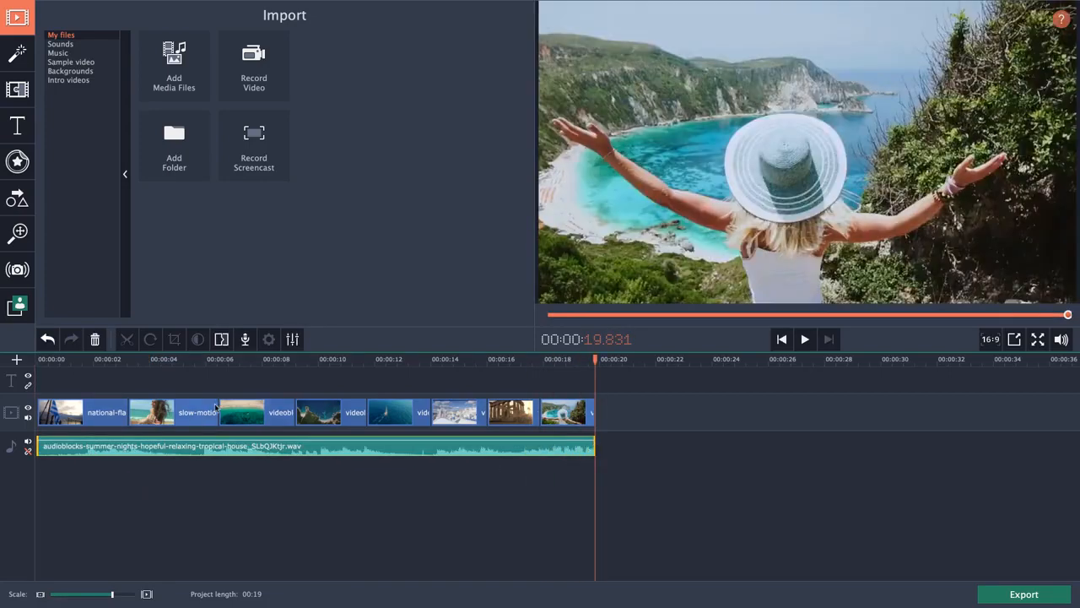
Reorder the video track, moving the aerial boat clip to second place and the Santorini clip to third place.
{"action": "left_click", "coordinate": [177, 363]}
{"action": "left_click", "coordinate": [247, 412]}
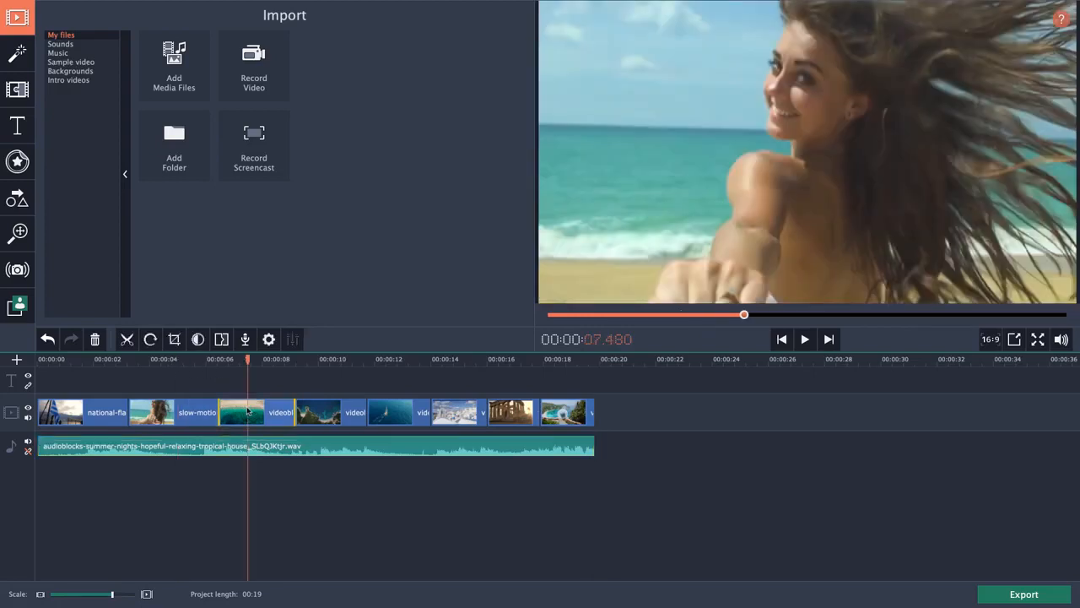
{"action": "mouse_move", "coordinate": [272, 413]}
{"action": "left_mouse_down"}
{"action": "mouse_move", "coordinate": [93, 413]}
{"action": "mouse_move", "coordinate": [261, 419]}
{"action": "left_mouse_up"}
{"action": "left_click_drag", "start_coordinate": [456, 419], "coordinate": [221, 413]}
{"action": "left_click", "coordinate": [317, 390]}
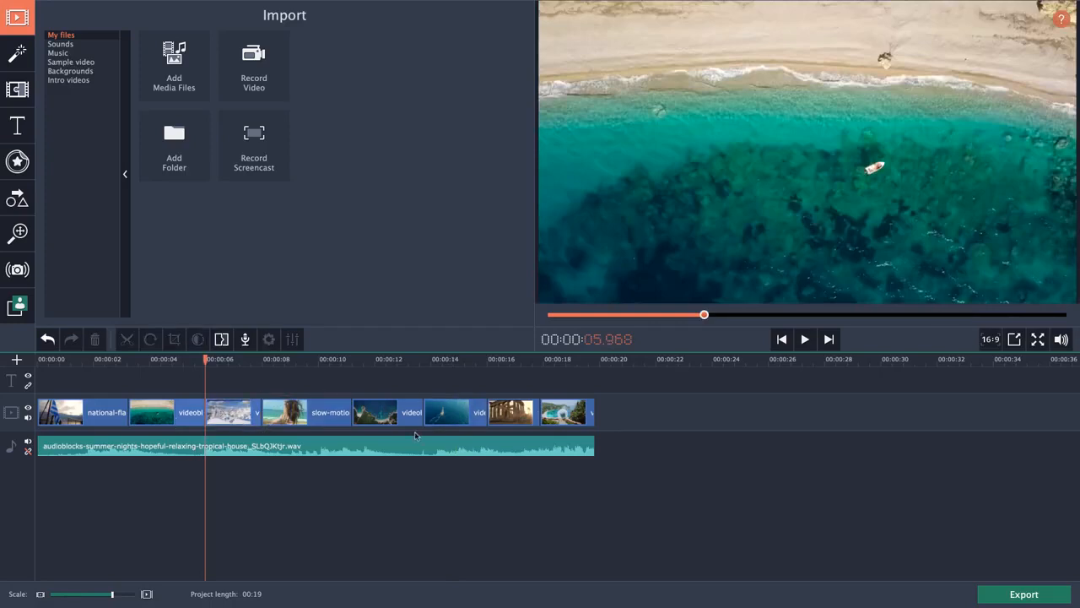
View the beach, boat, coastline and Santorini clips at their new places in the timeline.
{"action": "left_click", "coordinate": [273, 412]}
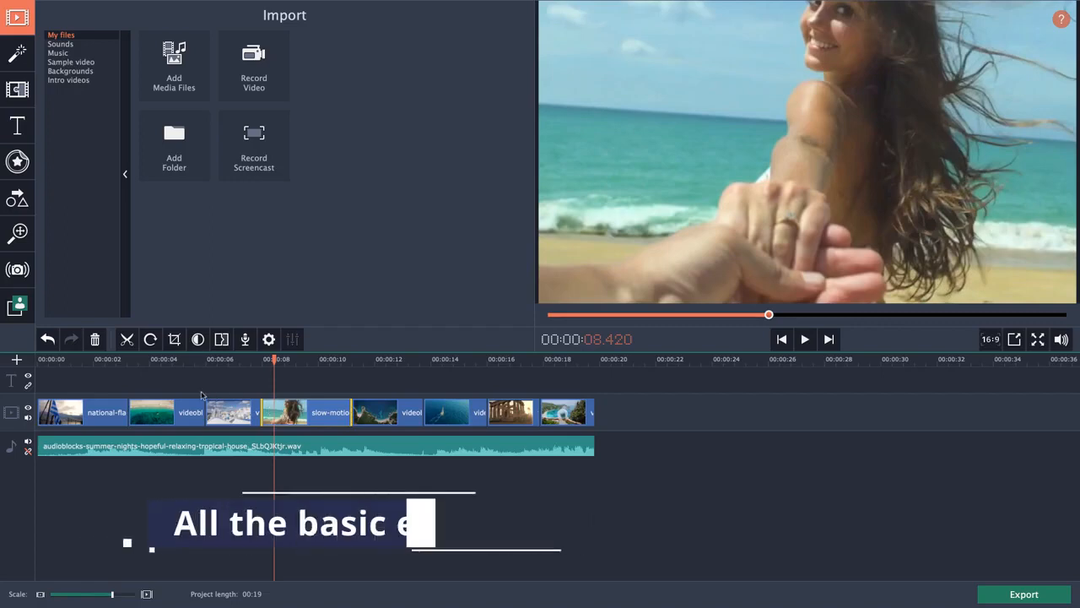
{"action": "left_click", "coordinate": [161, 412]}
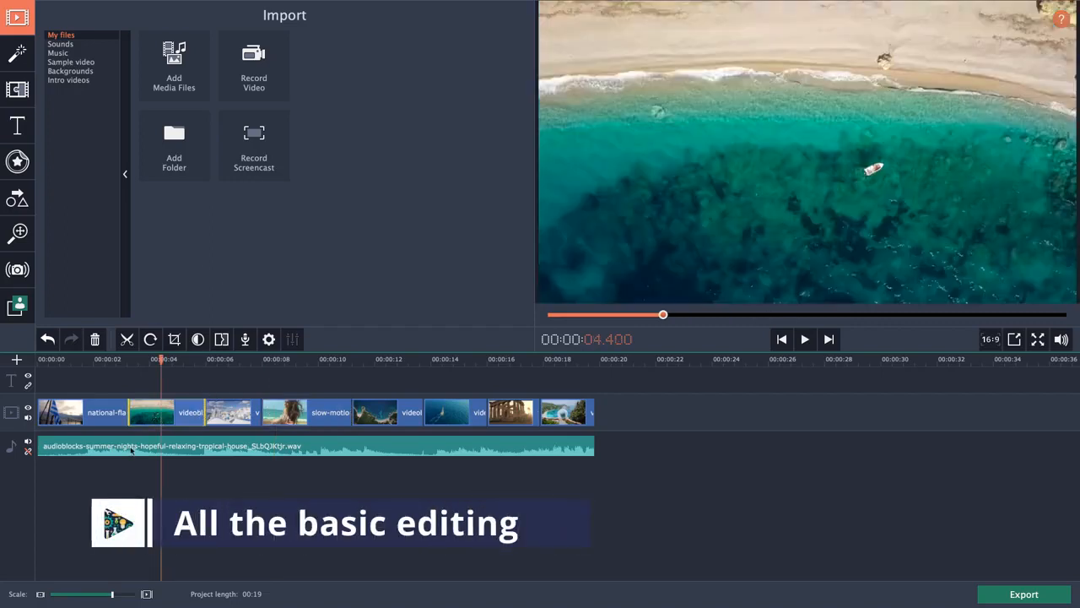
{"action": "left_click", "coordinate": [381, 414]}
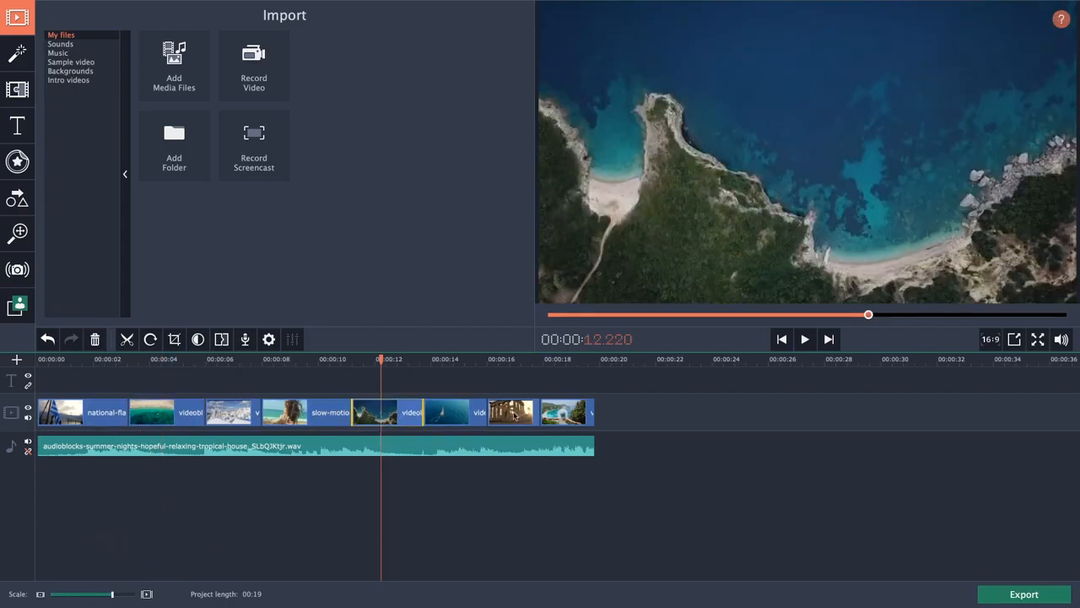
{"action": "left_click", "coordinate": [277, 390]}
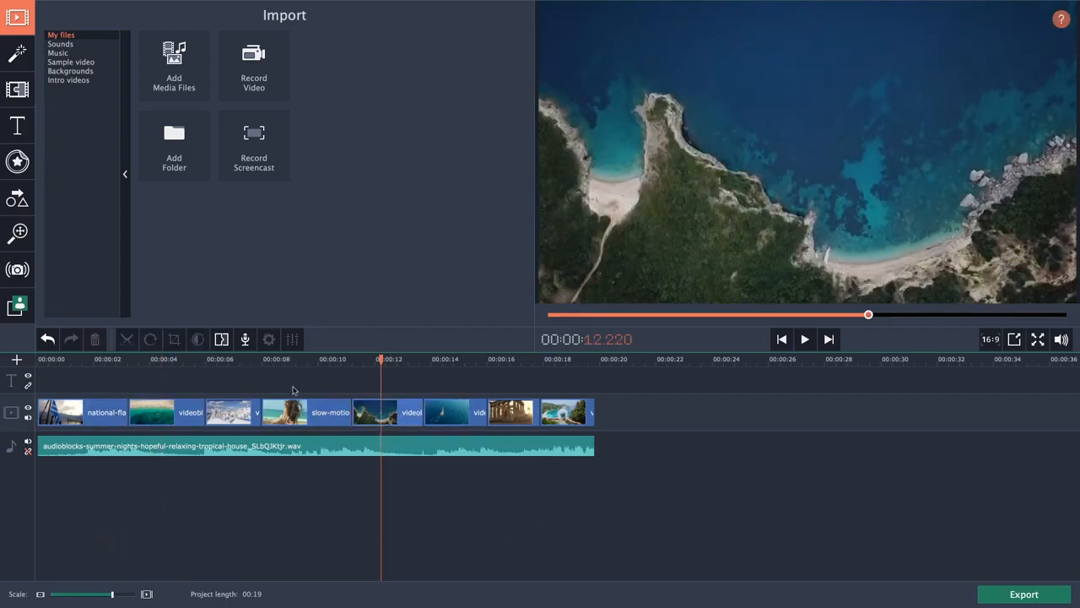
{"action": "left_click", "coordinate": [236, 360]}
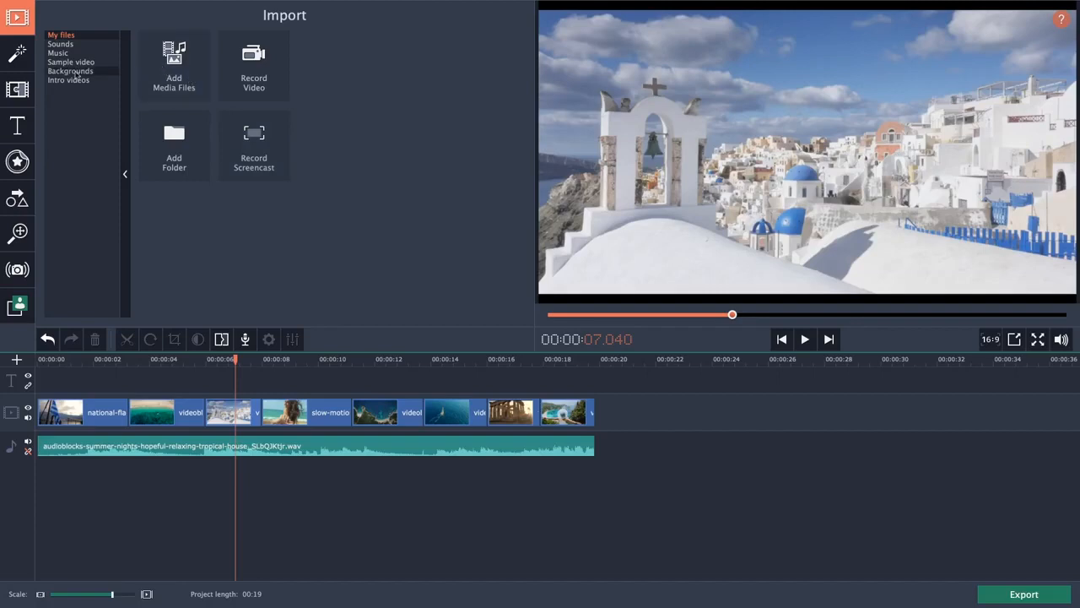
Preview the Sharpen – high, horizontal-and-vertical Flip, horizontal Mirror and Kaleidoscope filters on the sample image.
{"action": "left_click", "coordinate": [19, 54]}
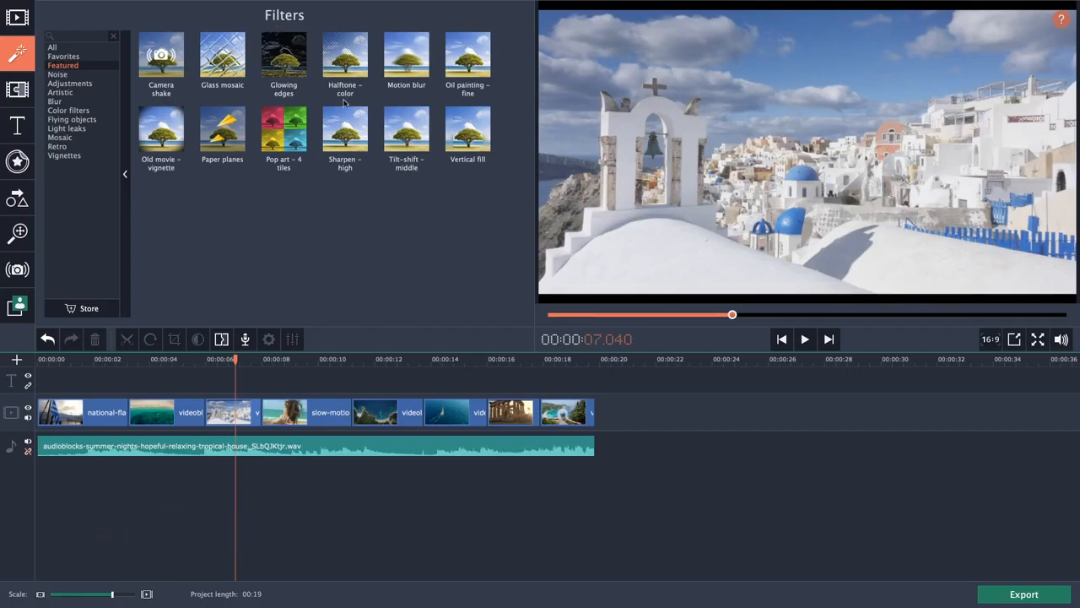
{"action": "left_click", "coordinate": [343, 127]}
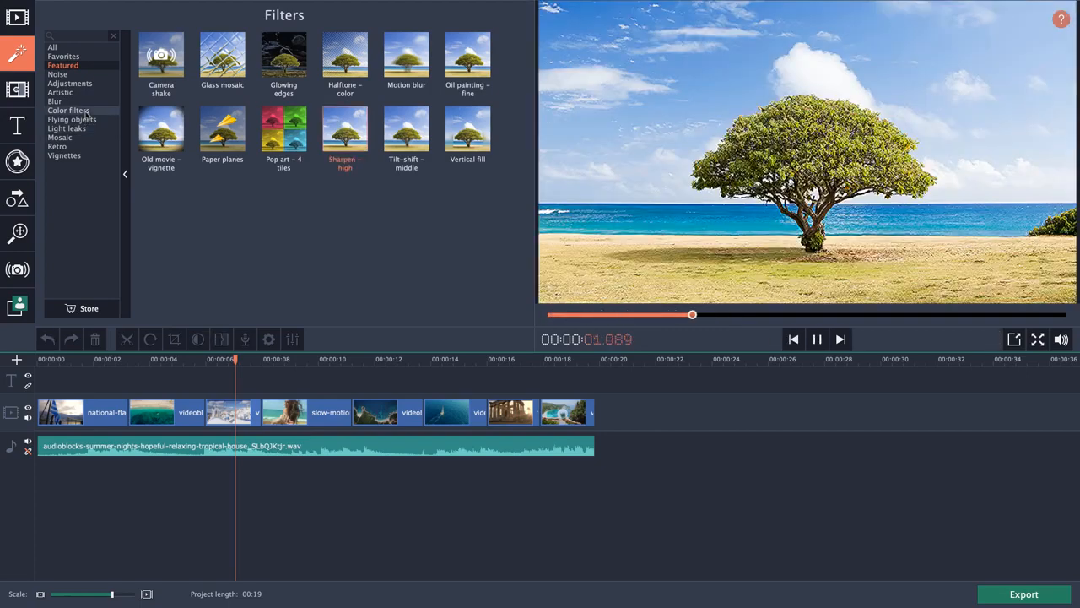
{"action": "left_click", "coordinate": [66, 83]}
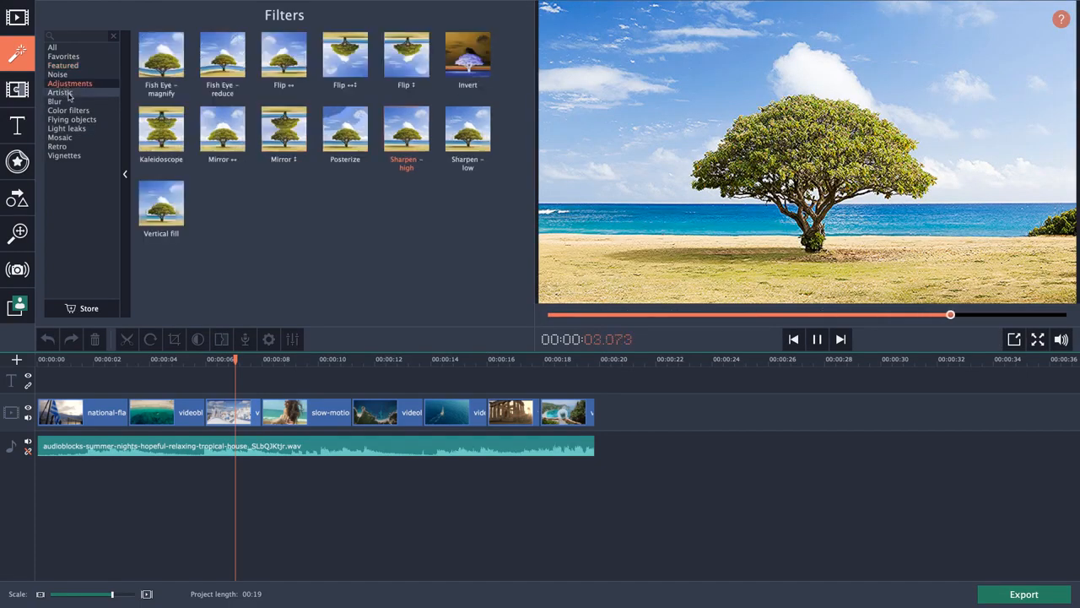
{"action": "left_click", "coordinate": [61, 93]}
{"action": "left_click", "coordinate": [69, 84]}
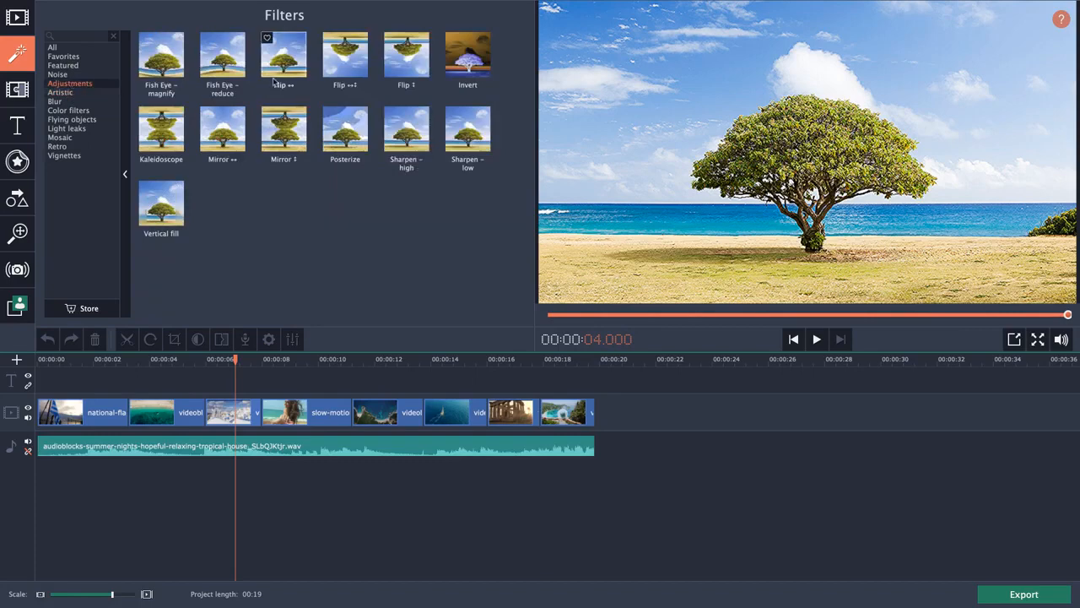
{"action": "left_click", "coordinate": [324, 66]}
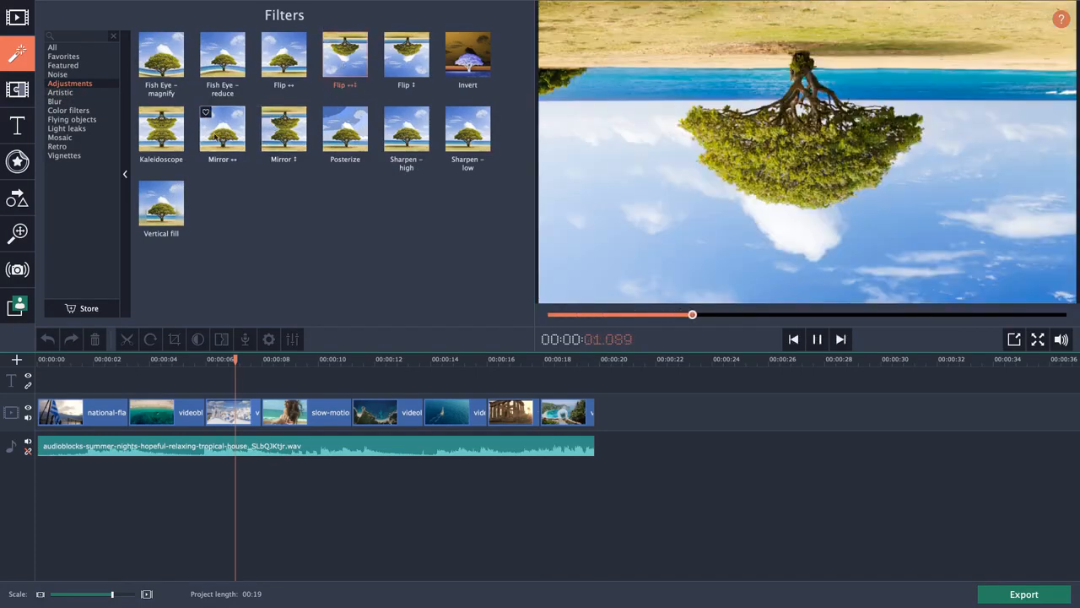
{"action": "left_click", "coordinate": [216, 137]}
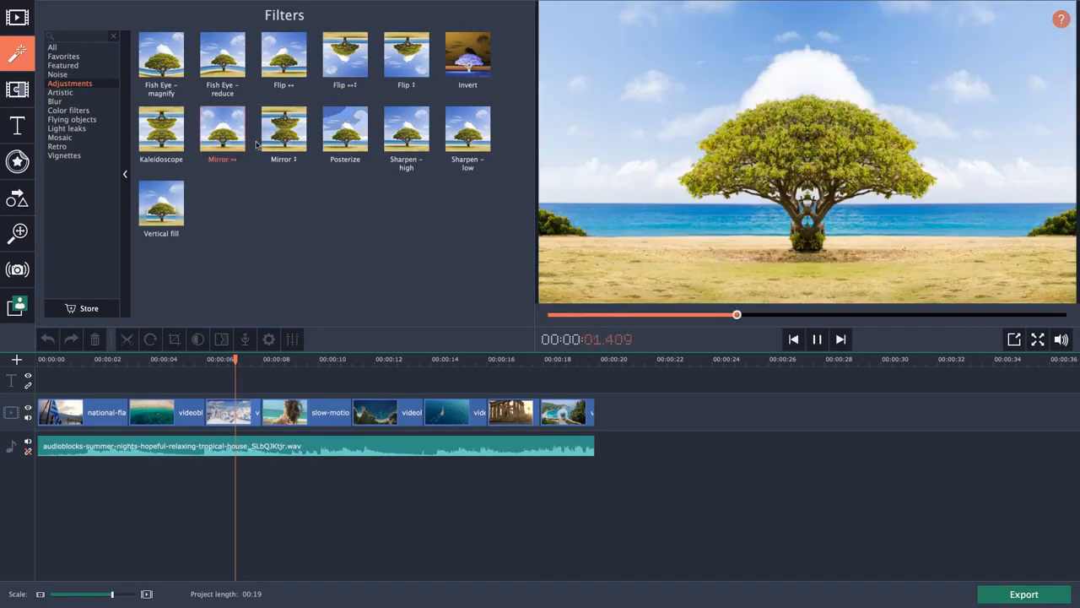
{"action": "left_click", "coordinate": [179, 128]}
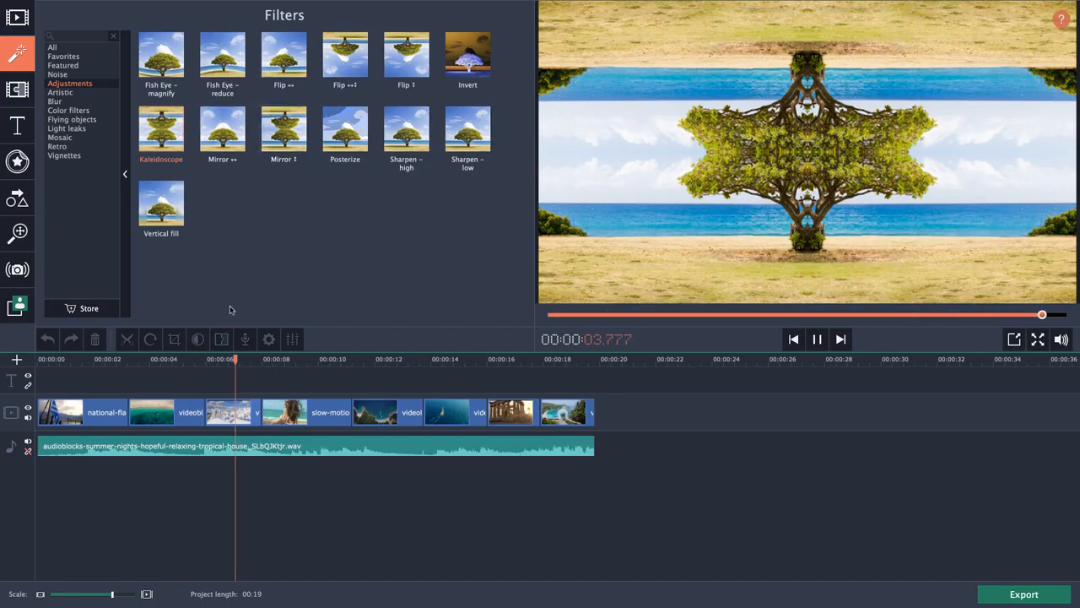
Apply the Kaleidoscope filter to the aerial boat clip and play it back.
{"action": "left_click", "coordinate": [161, 363]}
{"action": "left_click", "coordinate": [162, 413]}
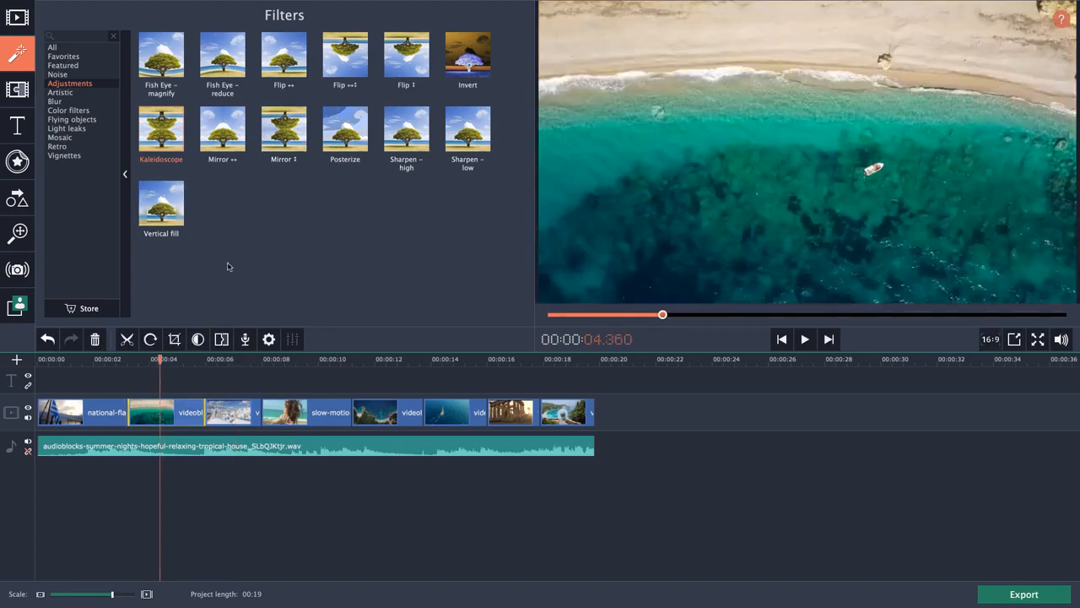
{"action": "left_click_drag", "start_coordinate": [161, 132], "coordinate": [162, 412]}
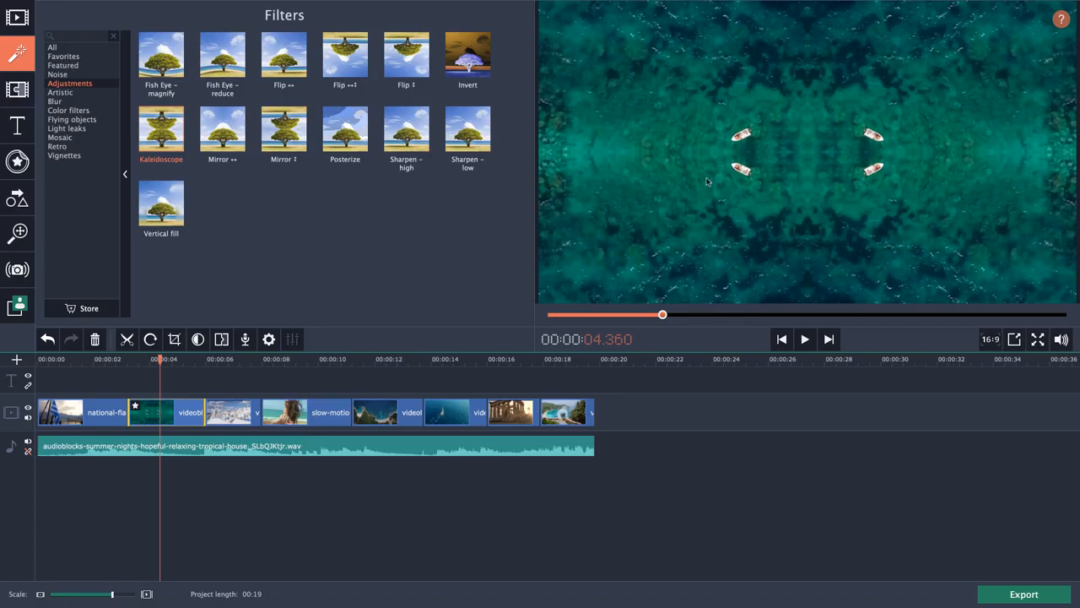
{"action": "key", "text": "space"}
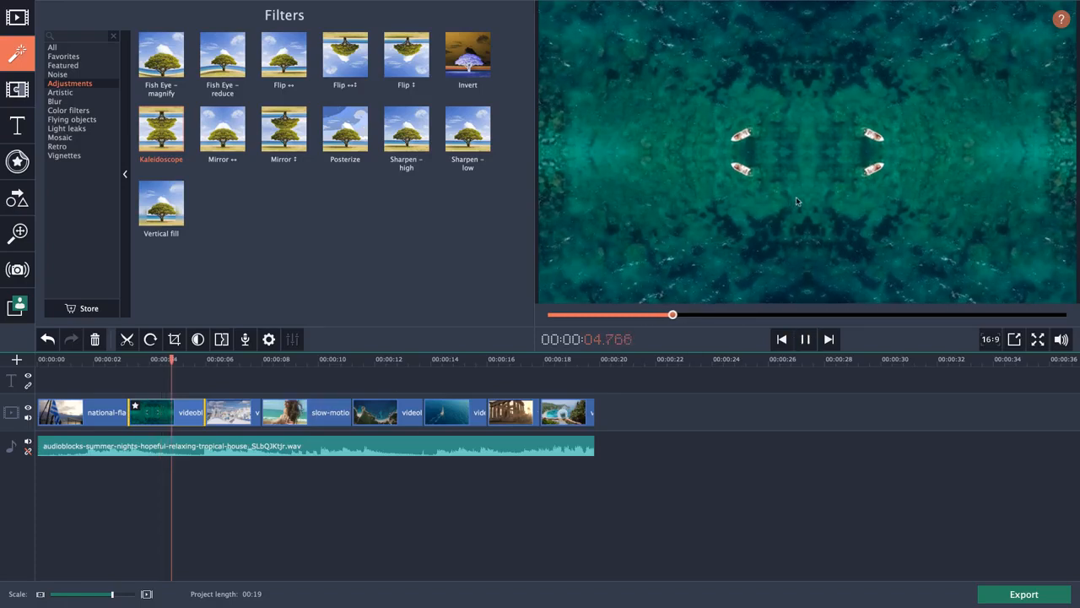
{"action": "key", "text": "space"}
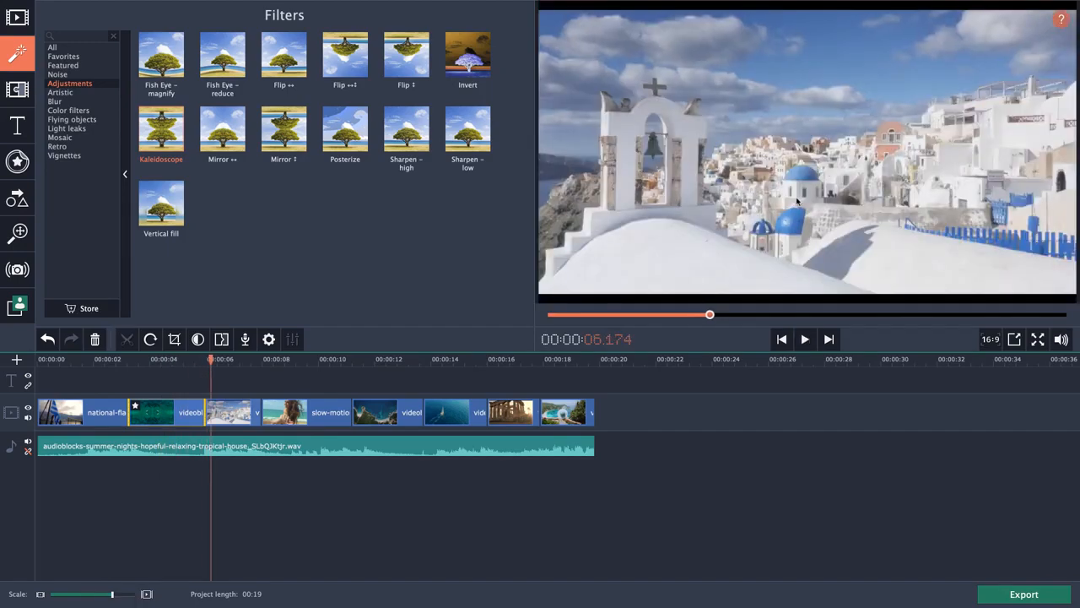
Apply the Old movie – grayscale filter from the Retro category to the Santorini clip.
{"action": "left_click", "coordinate": [60, 138]}
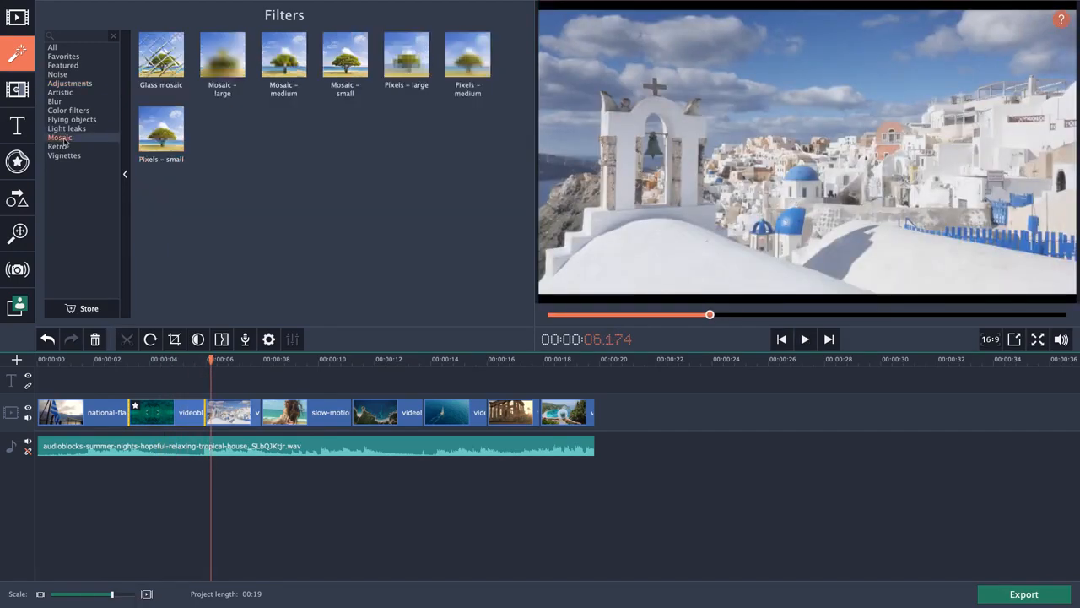
{"action": "left_click", "coordinate": [66, 147]}
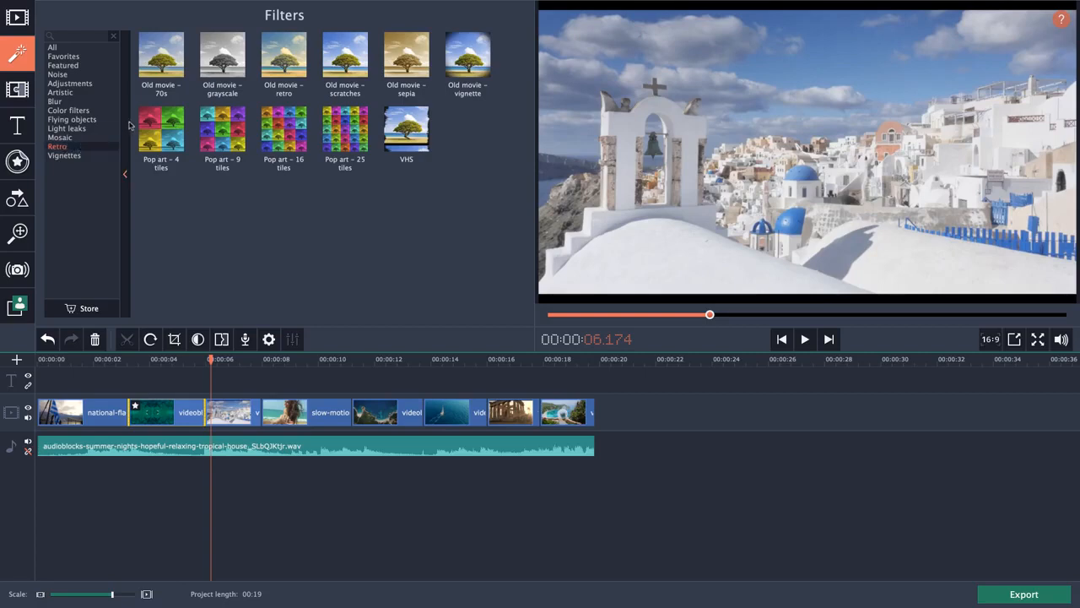
{"action": "left_click", "coordinate": [238, 405]}
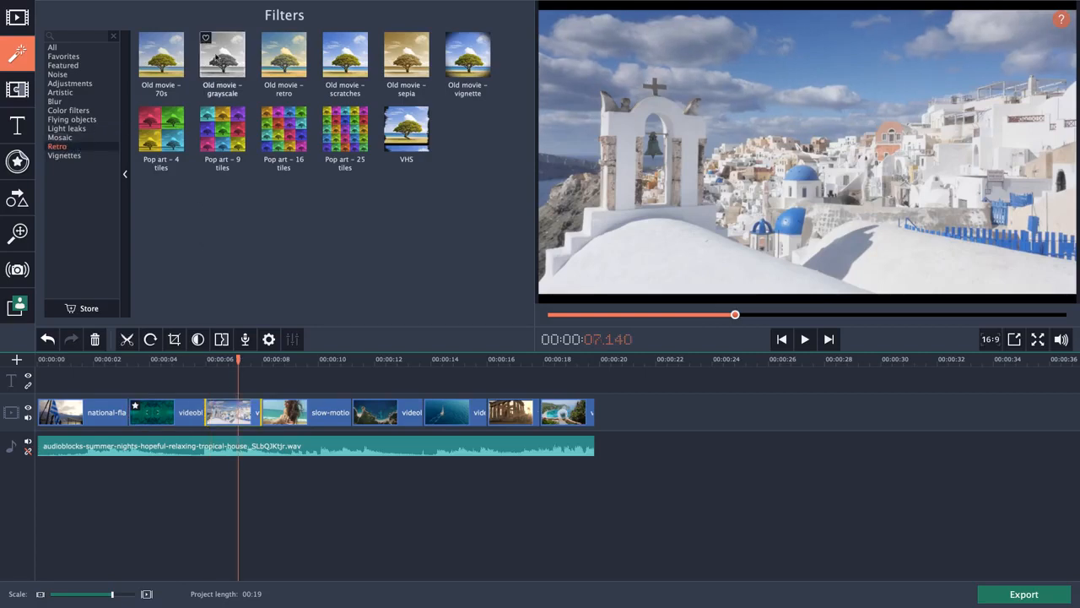
{"action": "left_click_drag", "start_coordinate": [217, 58], "coordinate": [231, 408]}
Add the VHS filter to the Santorini clip as a second effect and play the clip back.
{"action": "left_click", "coordinate": [156, 60]}
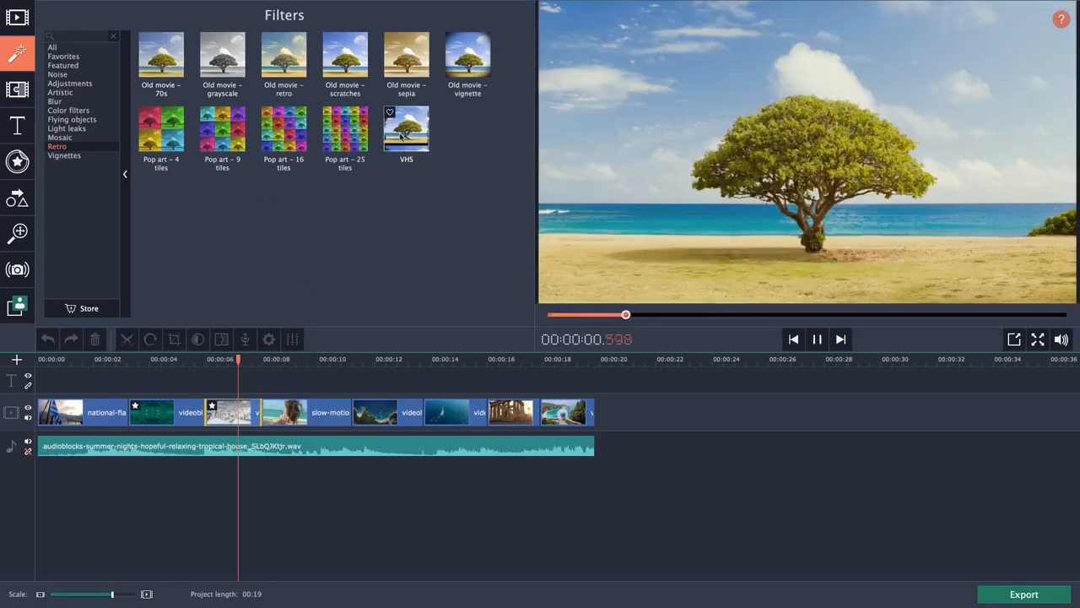
{"action": "left_click_drag", "start_coordinate": [400, 135], "coordinate": [239, 411]}
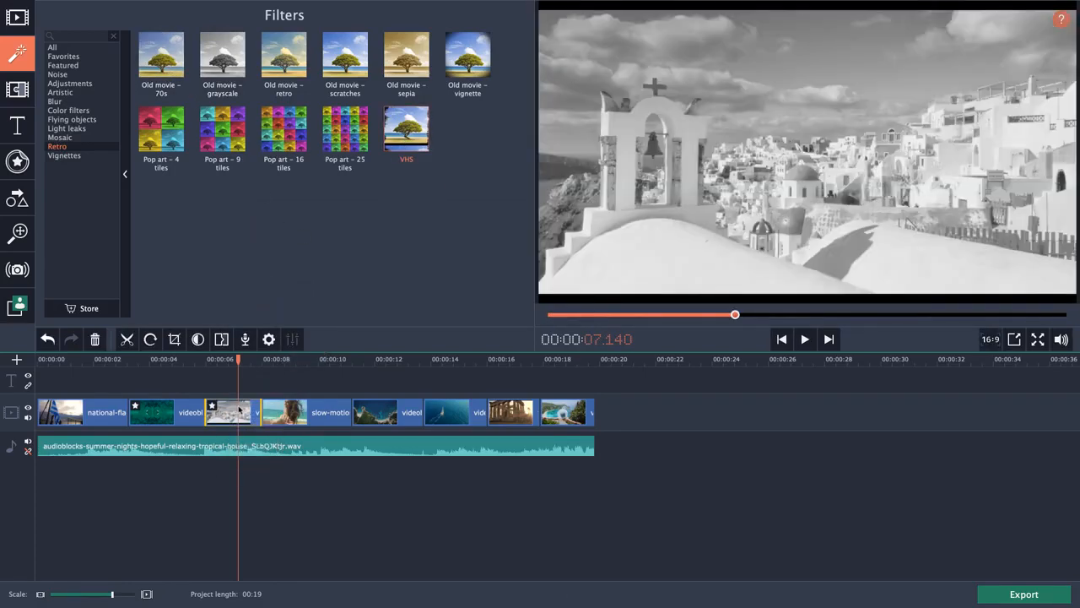
{"action": "key", "text": "space"}
{"action": "key", "text": "space"}
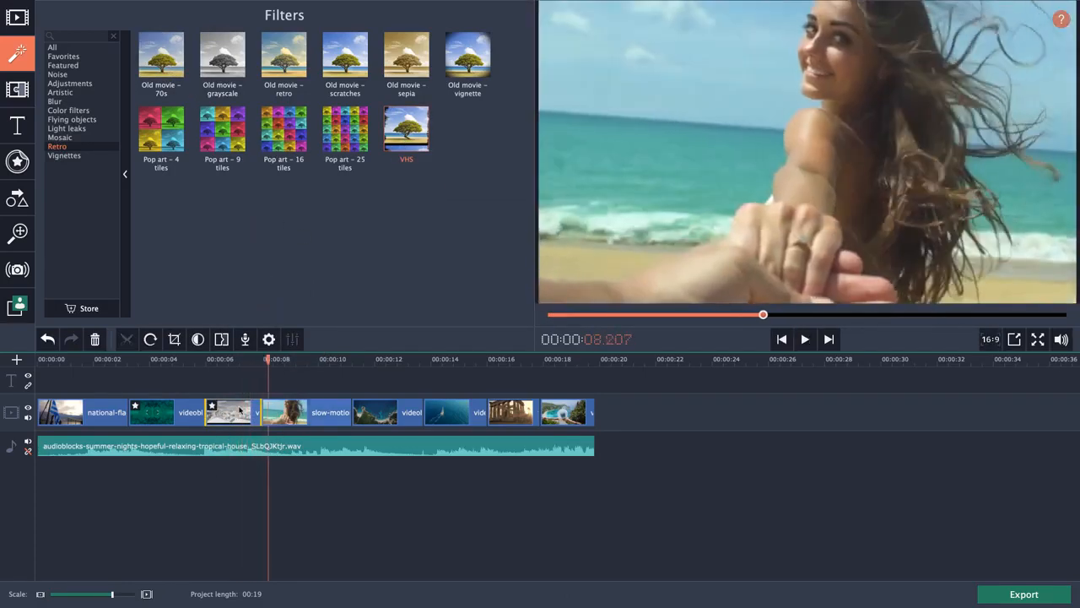
{"action": "left_click", "coordinate": [230, 360]}
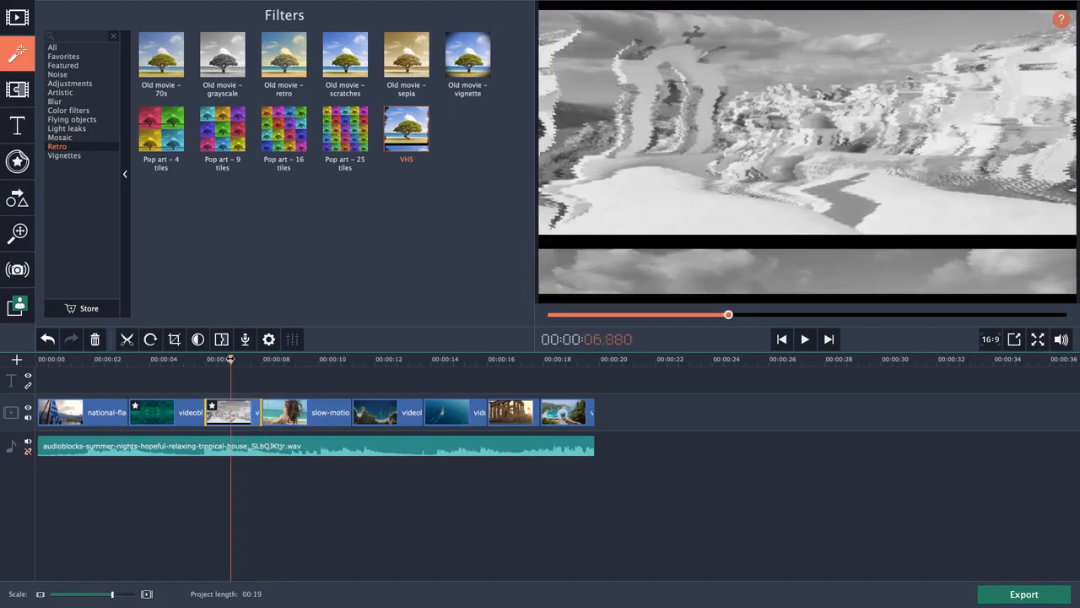
Browse the Mosaic, Featured, Artistic, Light leaks, Adjustments, Blur and Noise filter categories and preview the Noise – B&W low filter.
{"action": "left_click", "coordinate": [60, 136]}
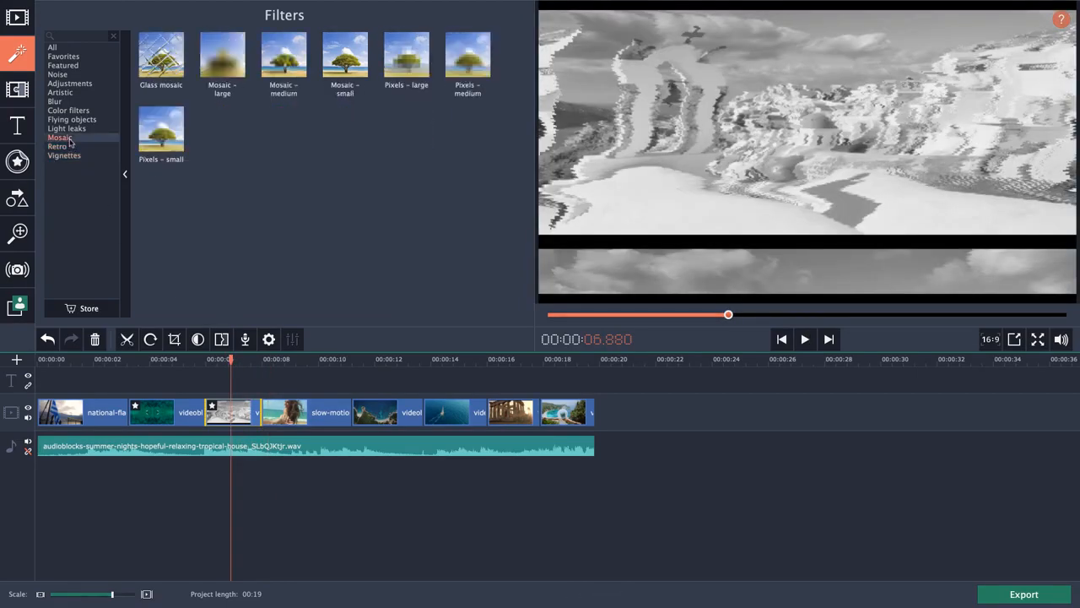
{"action": "left_click", "coordinate": [72, 65]}
{"action": "left_click", "coordinate": [64, 93]}
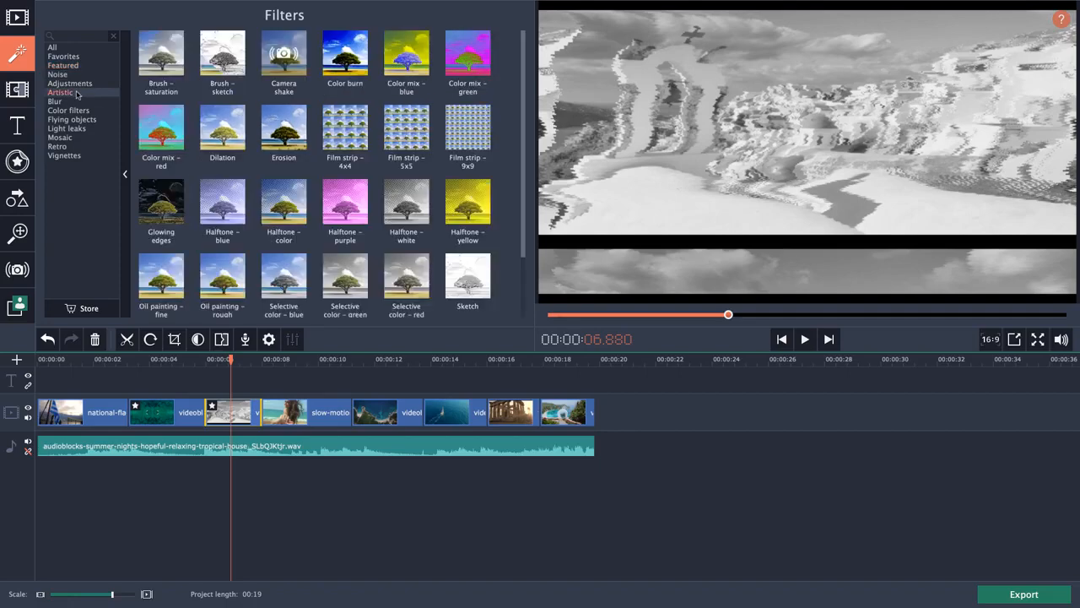
{"action": "left_click", "coordinate": [65, 128]}
{"action": "left_click", "coordinate": [70, 94]}
{"action": "left_click", "coordinate": [70, 83]}
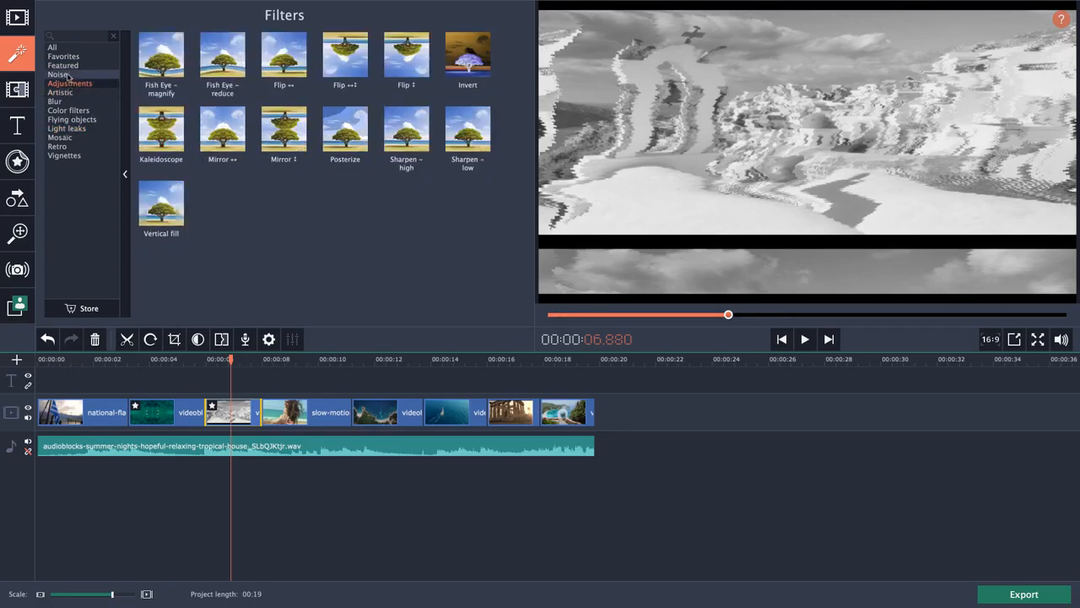
{"action": "left_click", "coordinate": [66, 75]}
{"action": "left_click", "coordinate": [63, 64]}
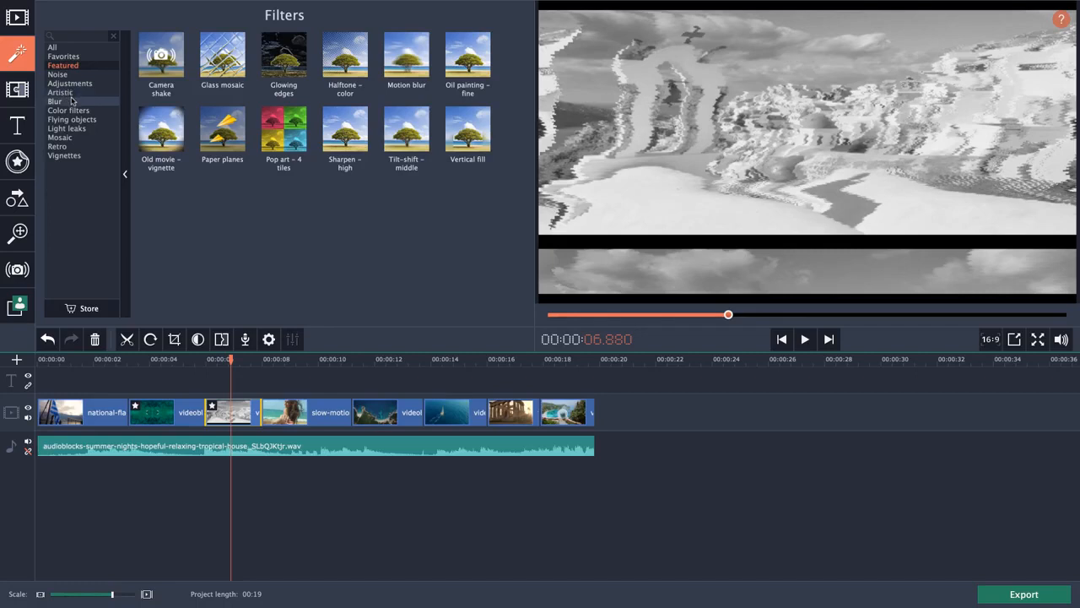
{"action": "left_click", "coordinate": [73, 101]}
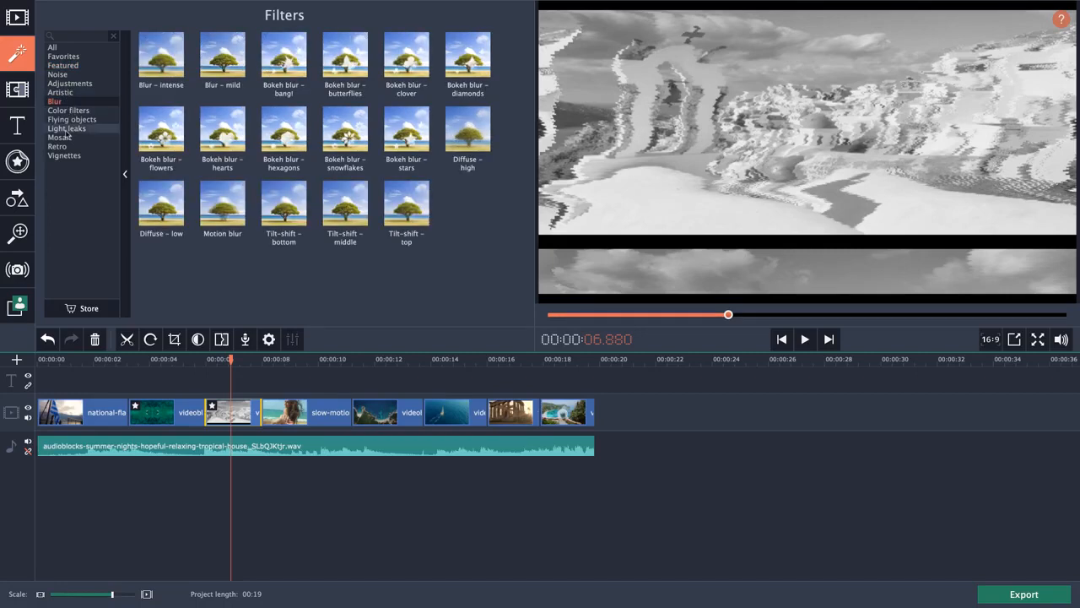
{"action": "left_click", "coordinate": [59, 74]}
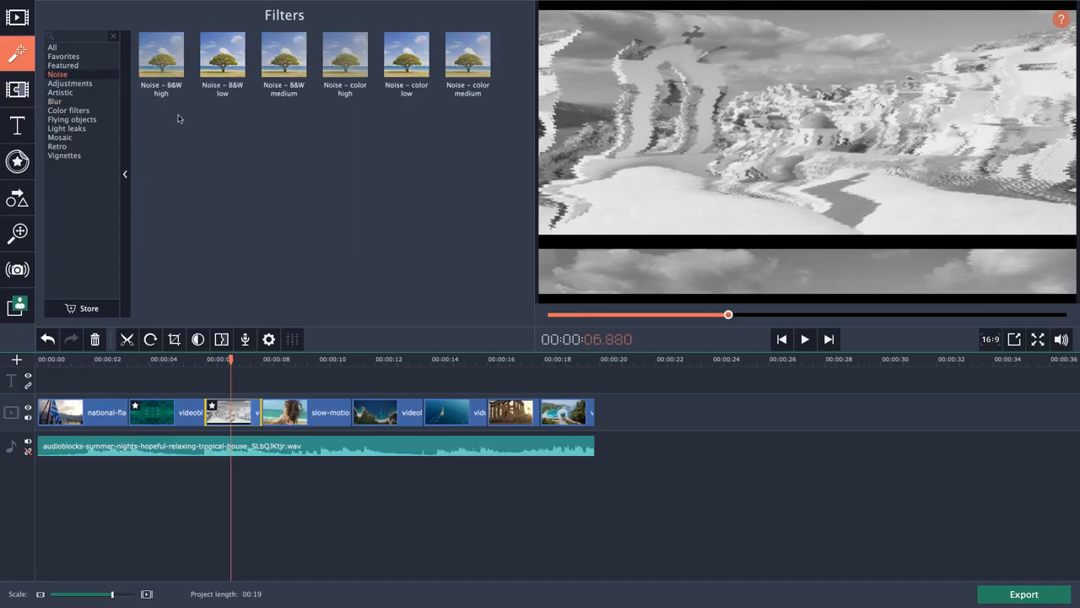
{"action": "left_click", "coordinate": [224, 62]}
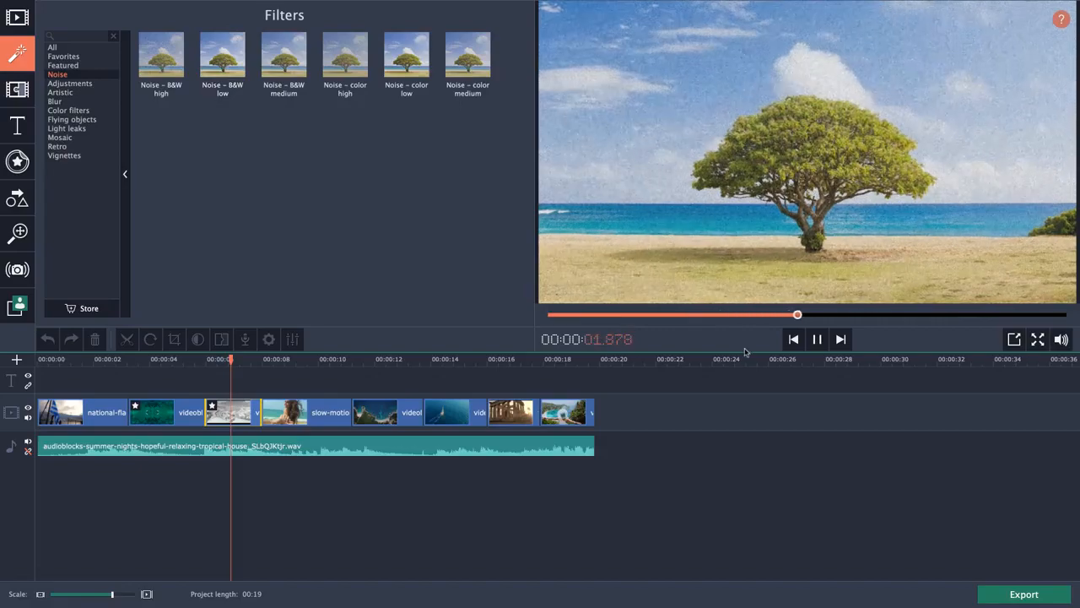
Remove the Old movie – grayscale and VHS filters from the Santorini clip.
{"action": "left_click", "coordinate": [217, 365]}
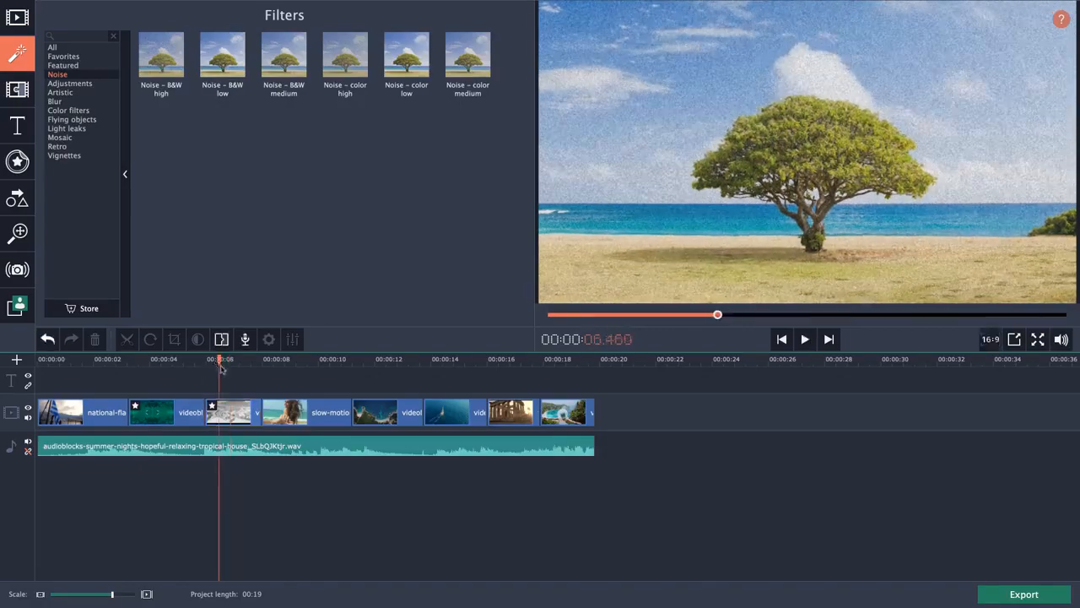
{"action": "left_click", "coordinate": [228, 413]}
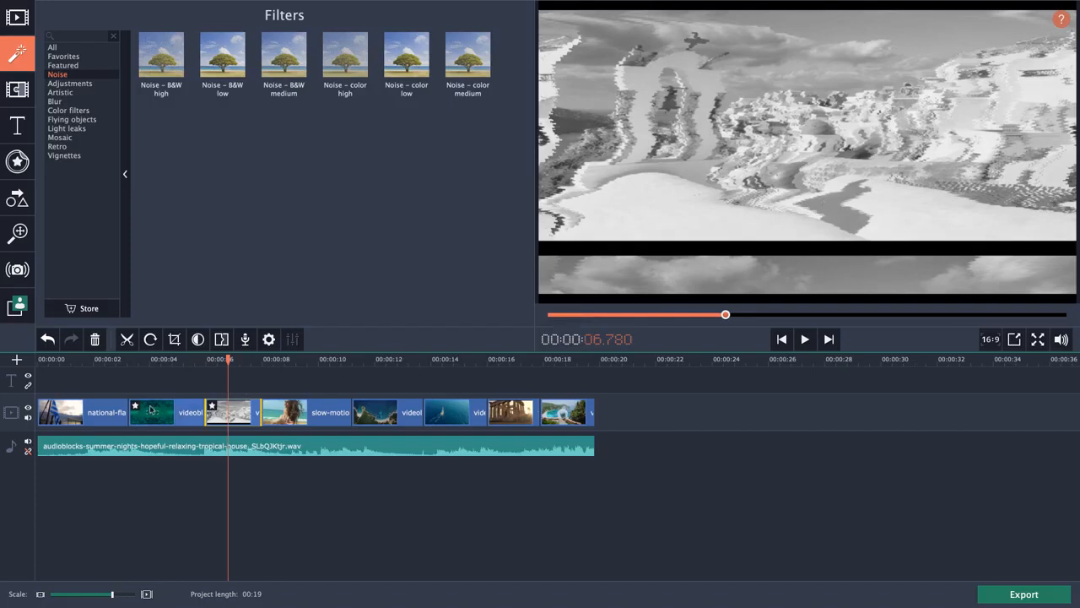
{"action": "left_click", "coordinate": [212, 407]}
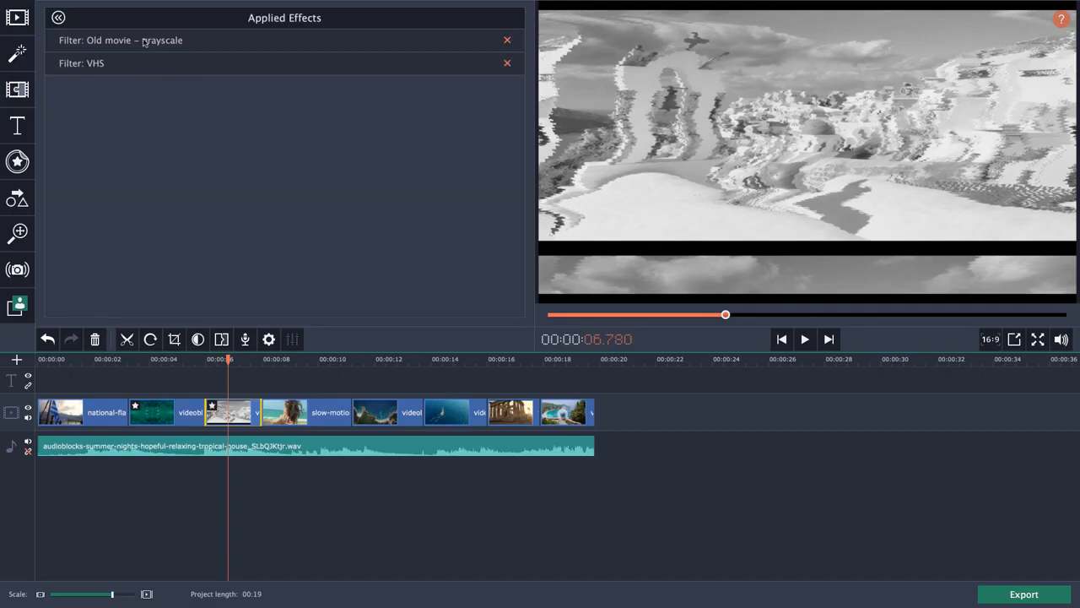
{"action": "left_click", "coordinate": [507, 41]}
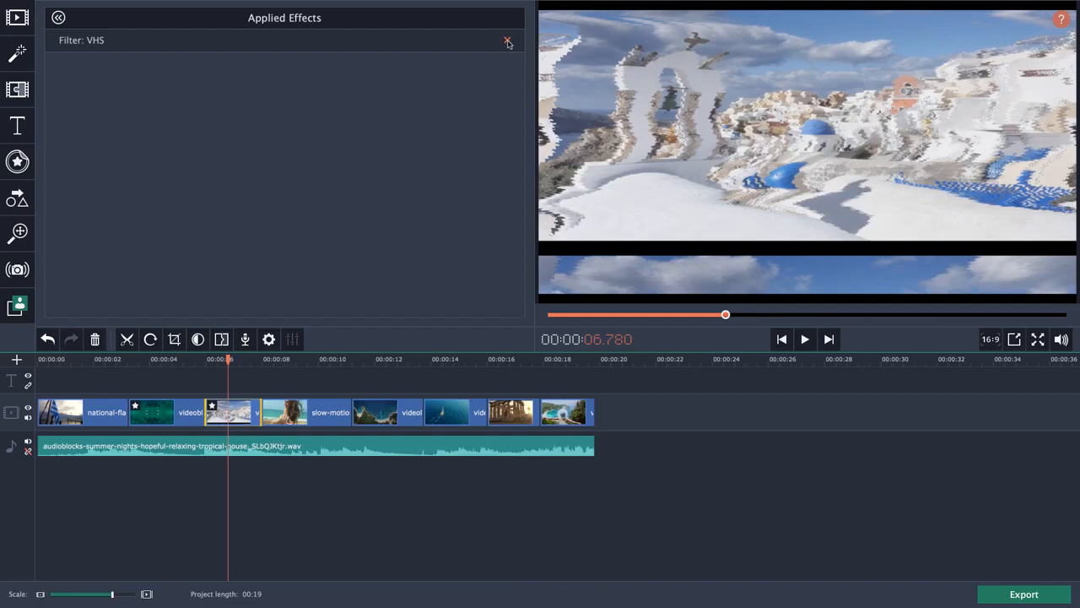
{"action": "left_click", "coordinate": [507, 41]}
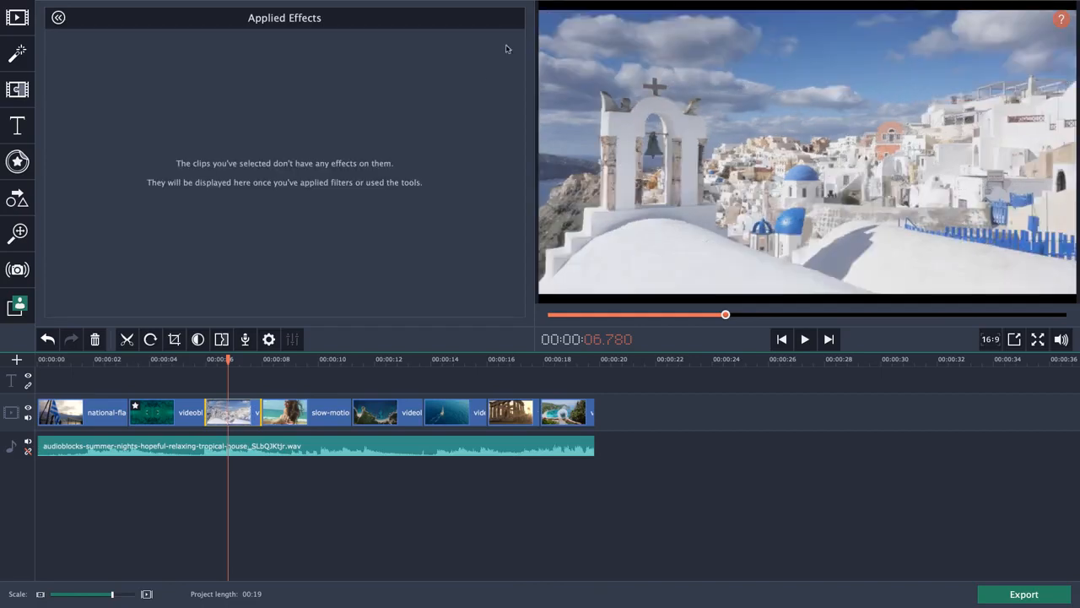
Check the effects applied to the aerial boat clip and return to the filter collection.
{"action": "left_click", "coordinate": [148, 363]}
{"action": "left_click", "coordinate": [136, 409]}
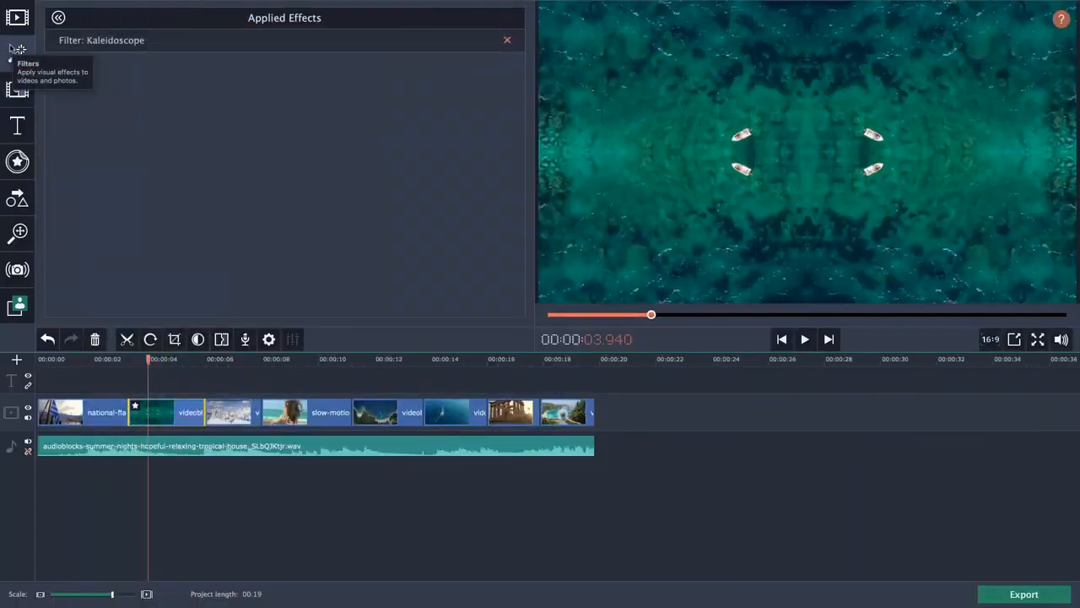
{"action": "left_click", "coordinate": [16, 53]}
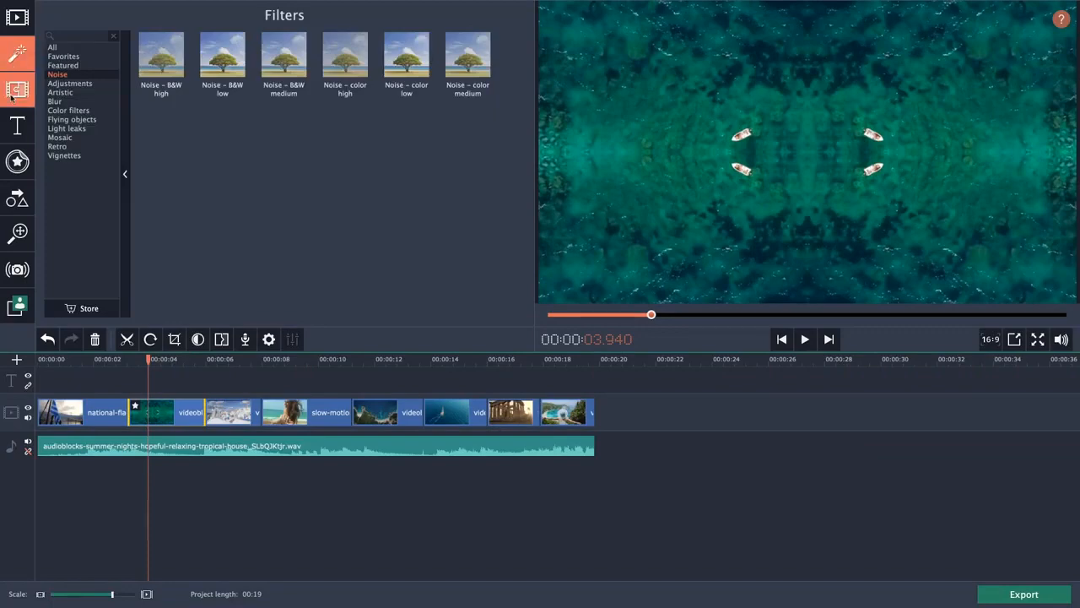
Browse the transition collection, looking through the Blocks, Warp, Zoom, Wipe and Ripple categories.
{"action": "left_click", "coordinate": [11, 95]}
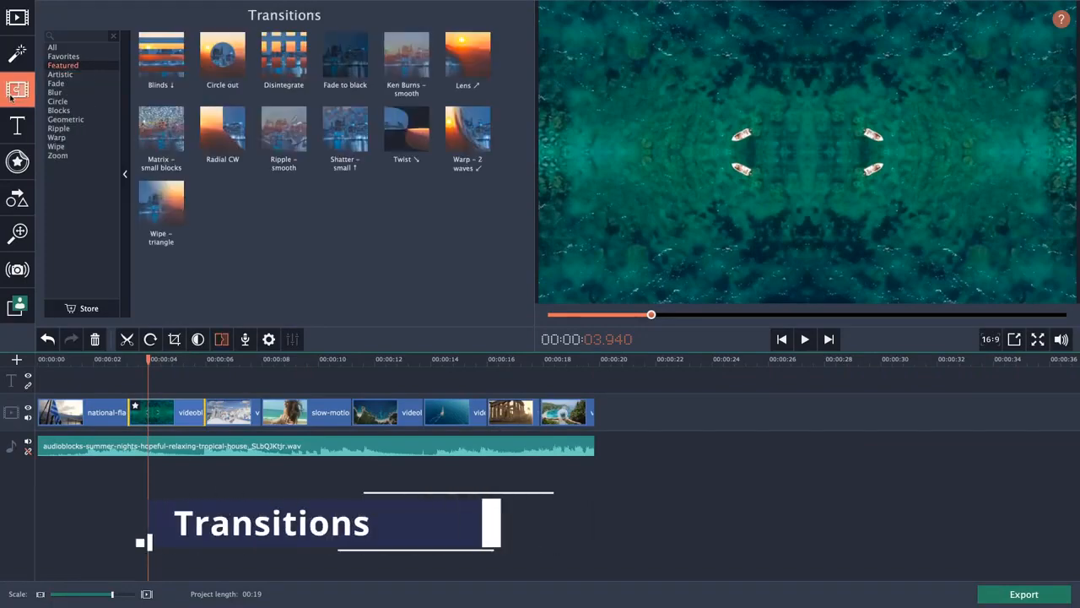
{"action": "left_click", "coordinate": [71, 111]}
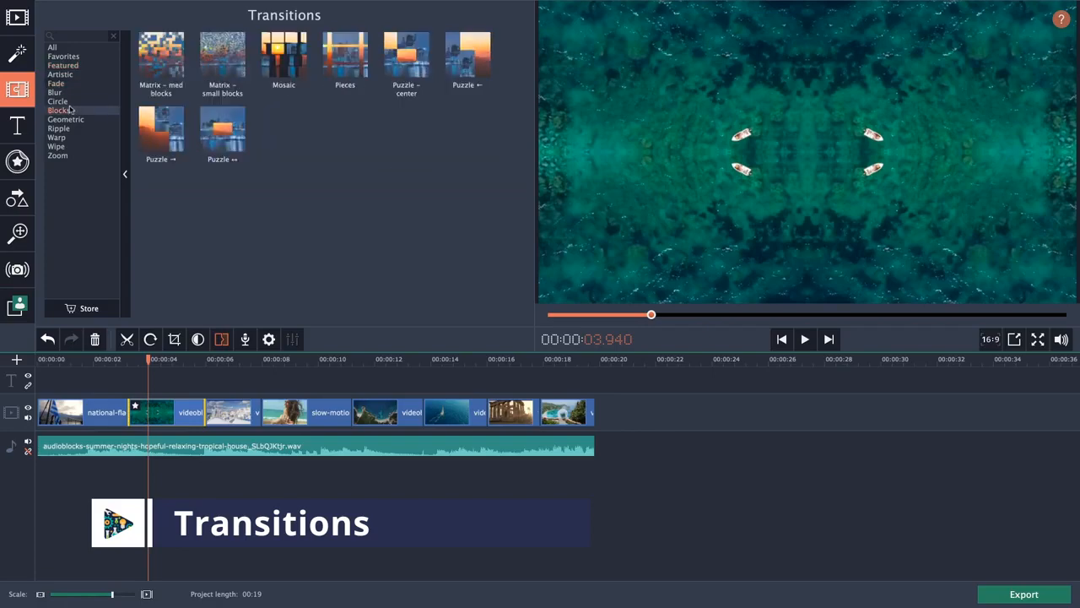
{"action": "left_click", "coordinate": [70, 137]}
{"action": "left_click", "coordinate": [59, 156]}
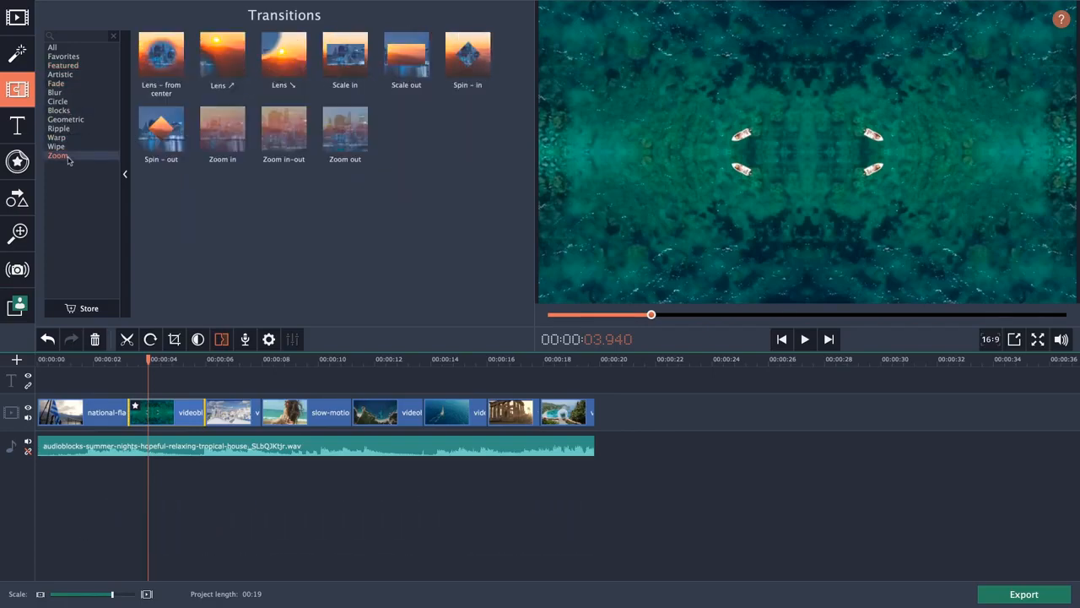
{"action": "left_click", "coordinate": [71, 148]}
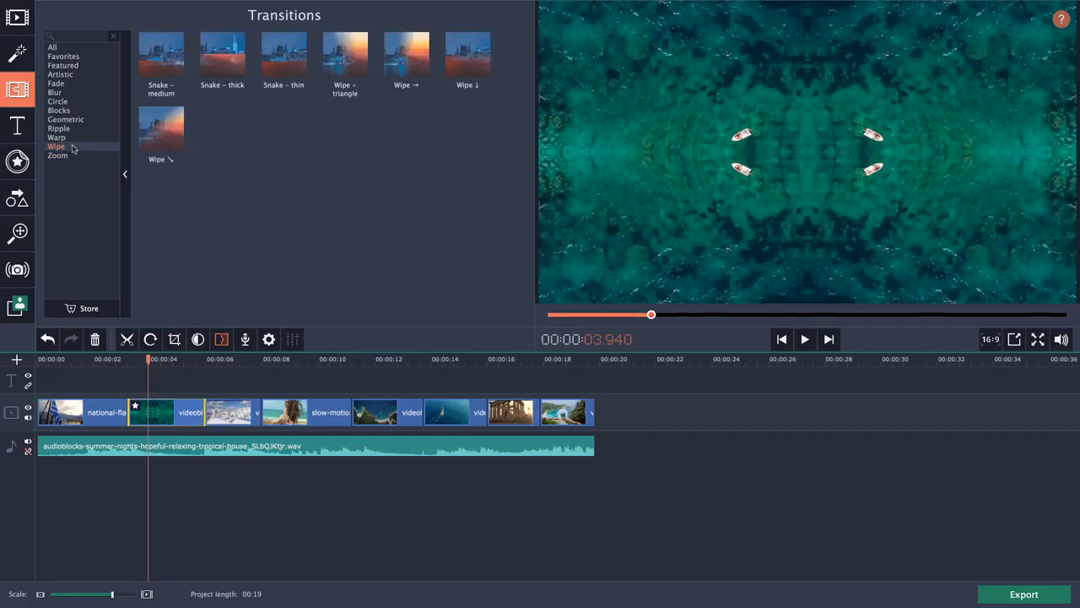
{"action": "left_click", "coordinate": [70, 137]}
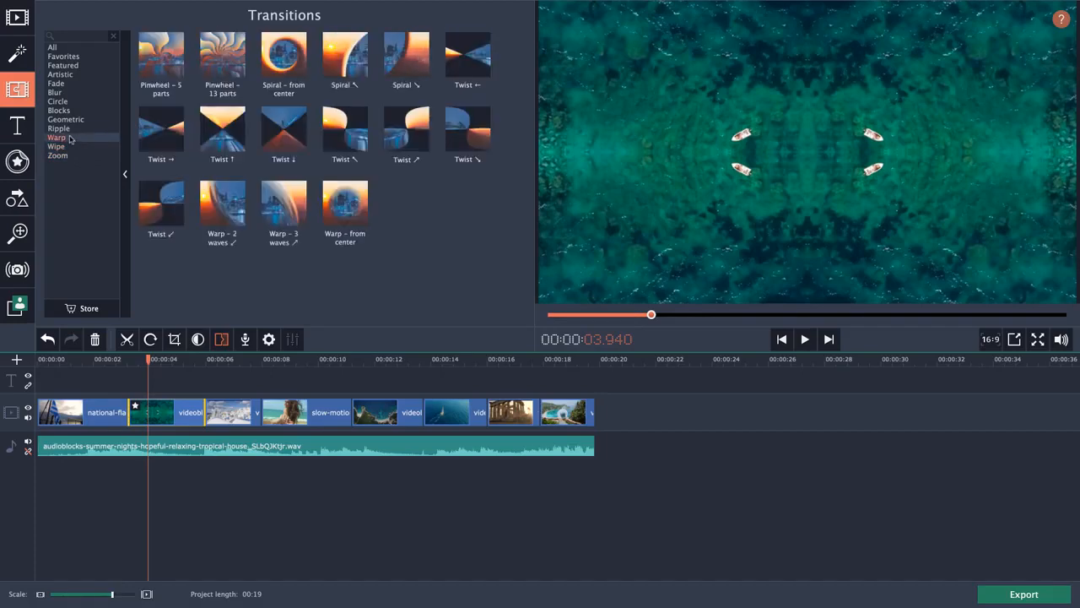
{"action": "left_click", "coordinate": [70, 129]}
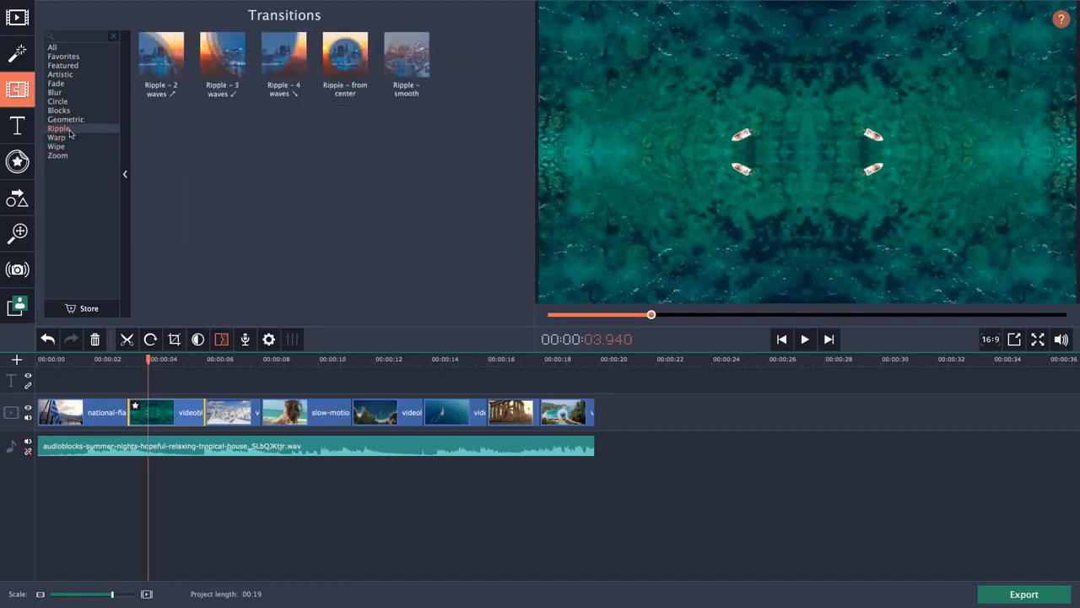
Preview the Crossfade transition from the Fade category and place it between the Greek flag clip and the aerial boat clip.
{"action": "left_click", "coordinate": [68, 83]}
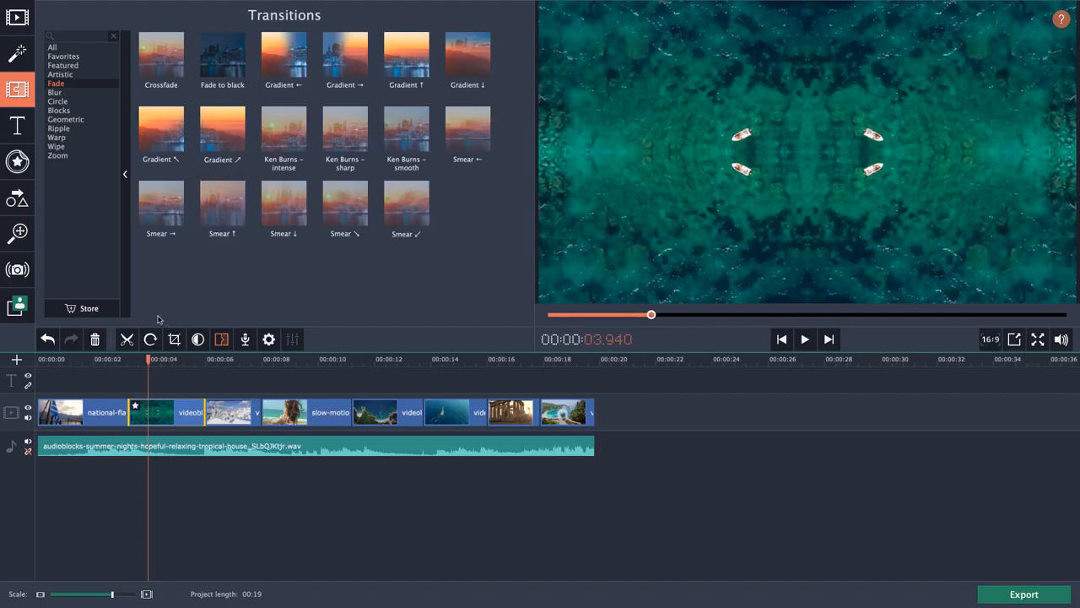
{"action": "left_click", "coordinate": [124, 385]}
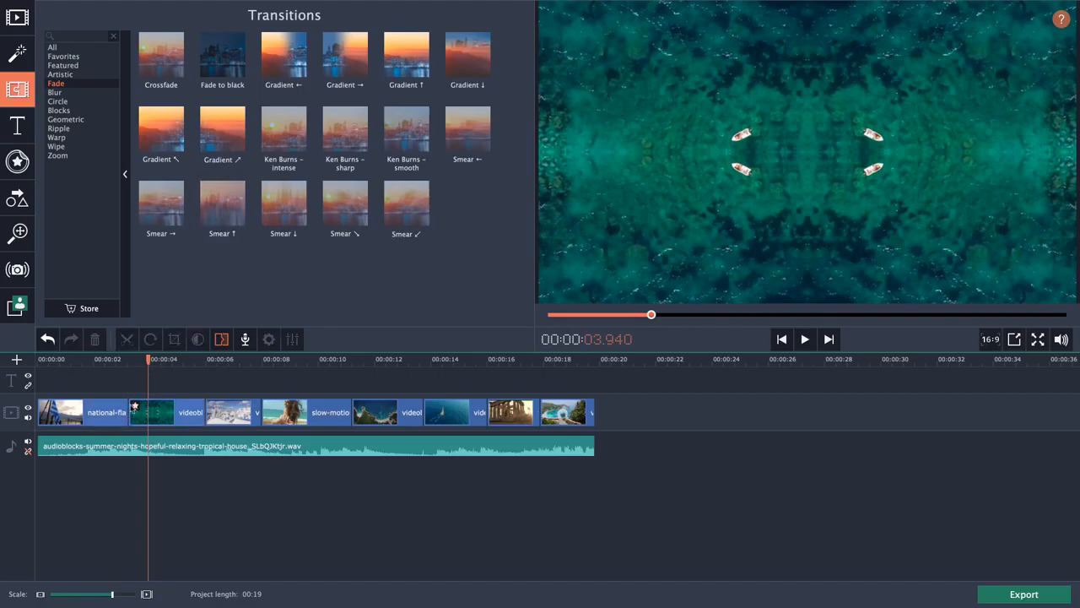
{"action": "left_click", "coordinate": [161, 403]}
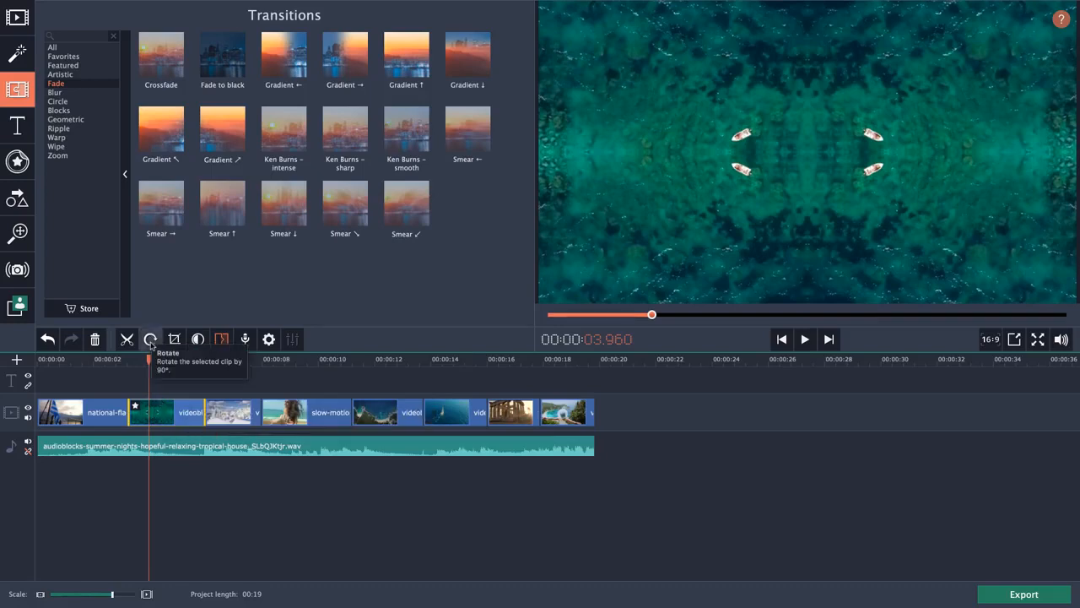
{"action": "left_click", "coordinate": [152, 65]}
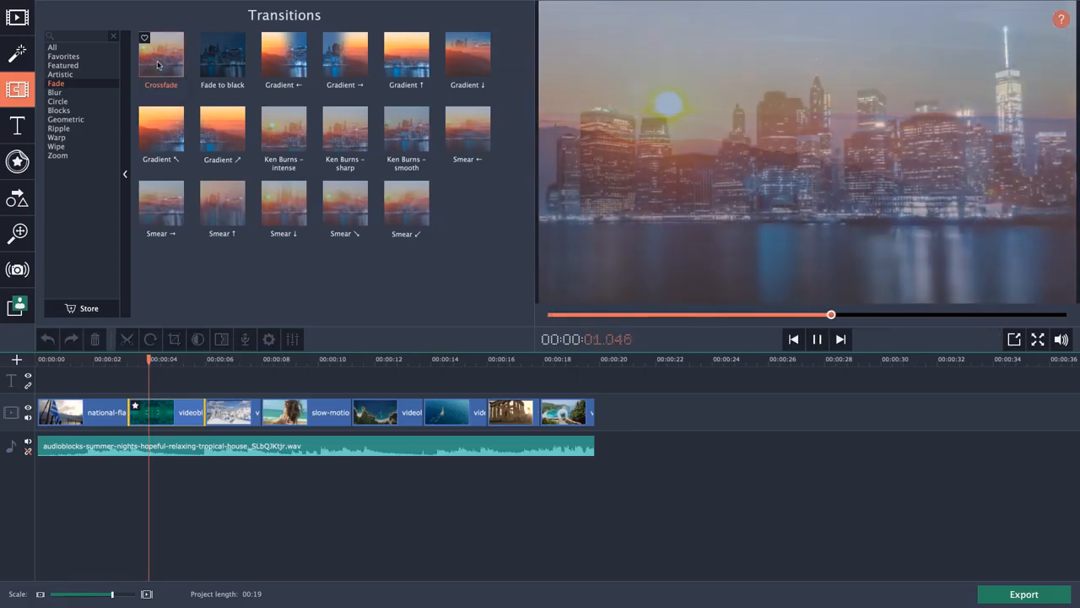
{"action": "mouse_move", "coordinate": [156, 65]}
{"action": "left_mouse_down"}
{"action": "mouse_move", "coordinate": [173, 232]}
{"action": "mouse_move", "coordinate": [122, 422]}
{"action": "mouse_move", "coordinate": [121, 411]}
{"action": "left_mouse_up"}
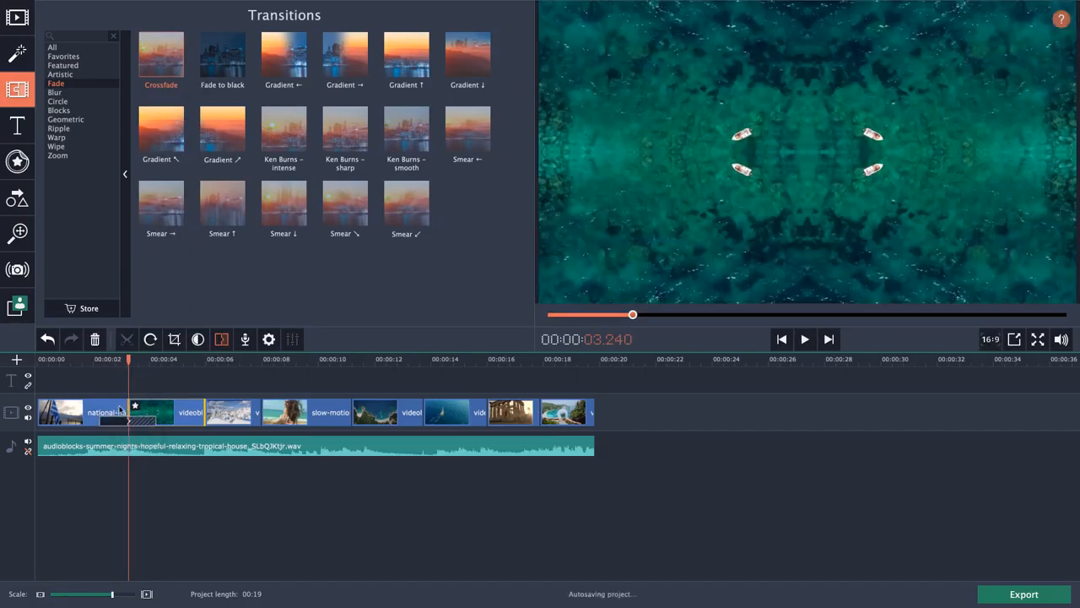
Add Ken Burns – intense between the aerial boat and Santorini clips, and Ken Burns – smooth between the Santorini and slow-motion beach clips.
{"action": "left_click", "coordinate": [291, 150]}
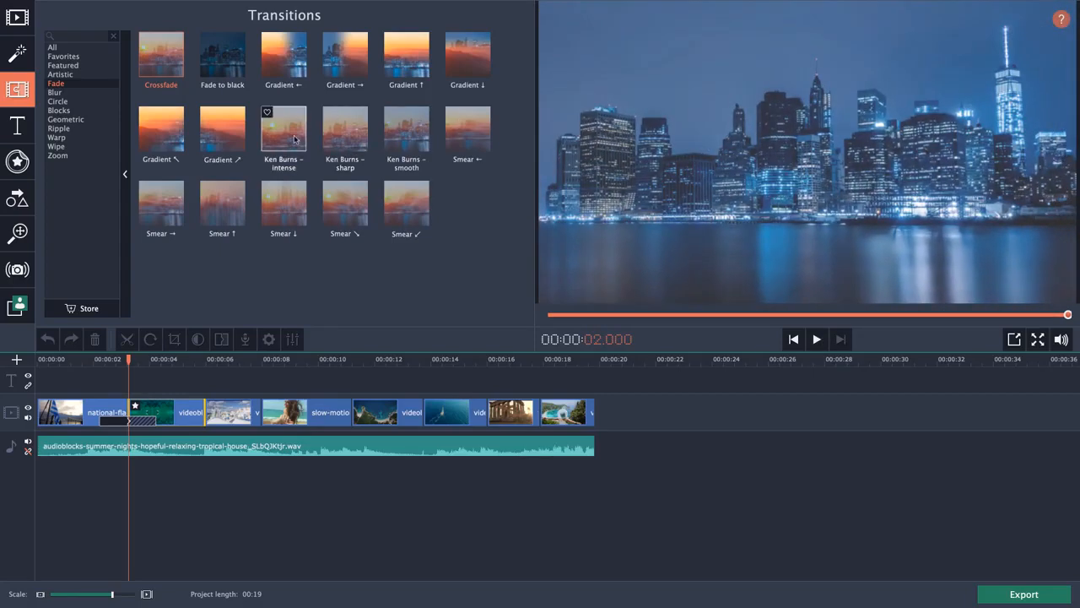
{"action": "left_click_drag", "start_coordinate": [293, 137], "coordinate": [206, 415]}
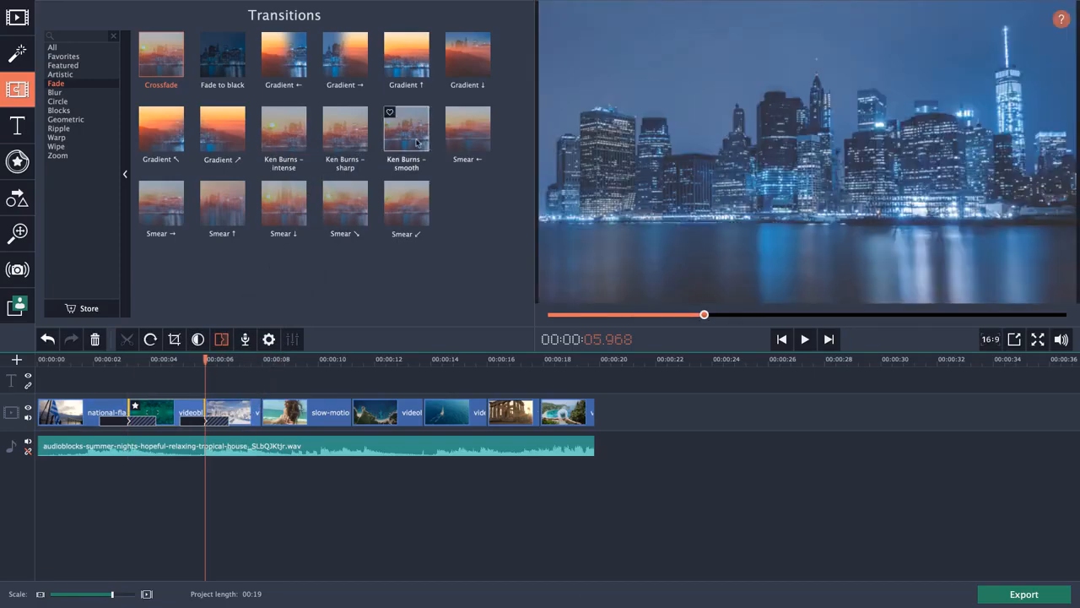
{"action": "left_click_drag", "start_coordinate": [409, 140], "coordinate": [278, 418]}
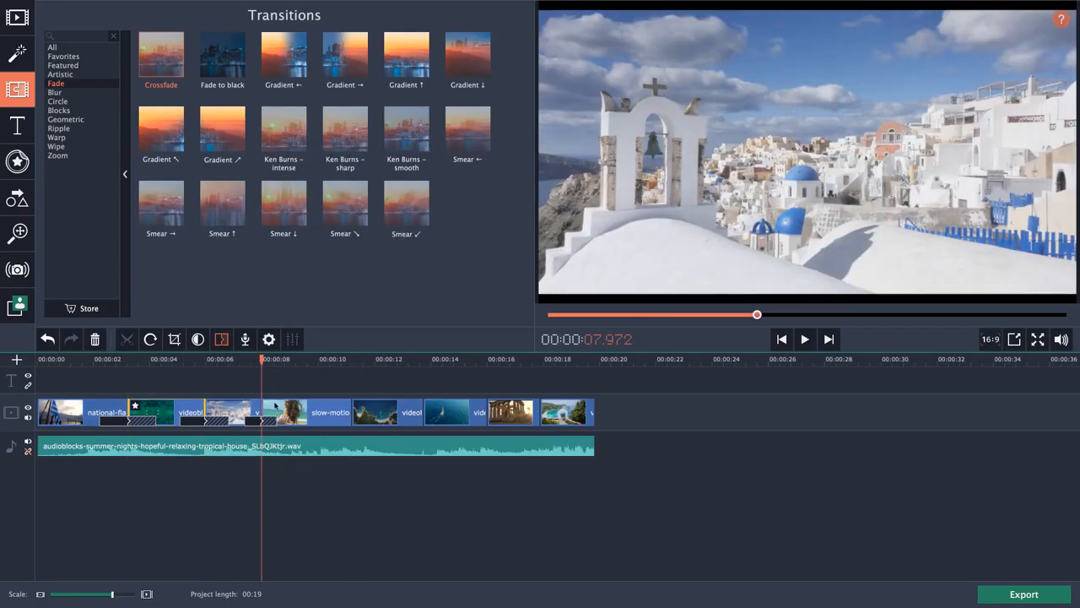
Add the Blur in-out transition after the slow-motion beach clip and the Zoom in-out transition before the sailboat clip.
{"action": "left_click", "coordinate": [91, 90]}
{"action": "left_click_drag", "start_coordinate": [221, 59], "coordinate": [348, 408]}
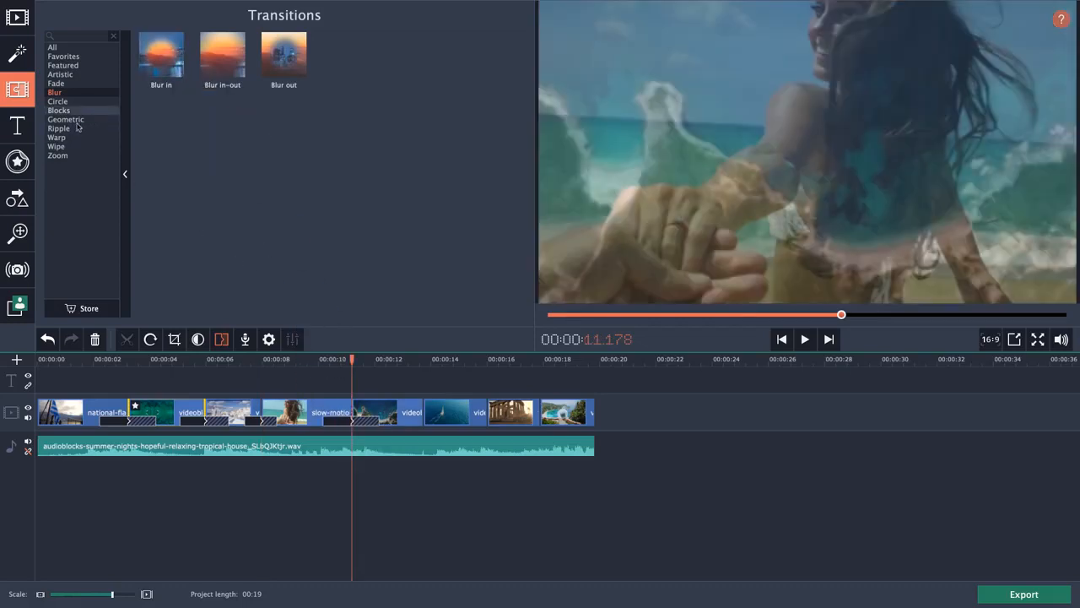
{"action": "left_click", "coordinate": [60, 155]}
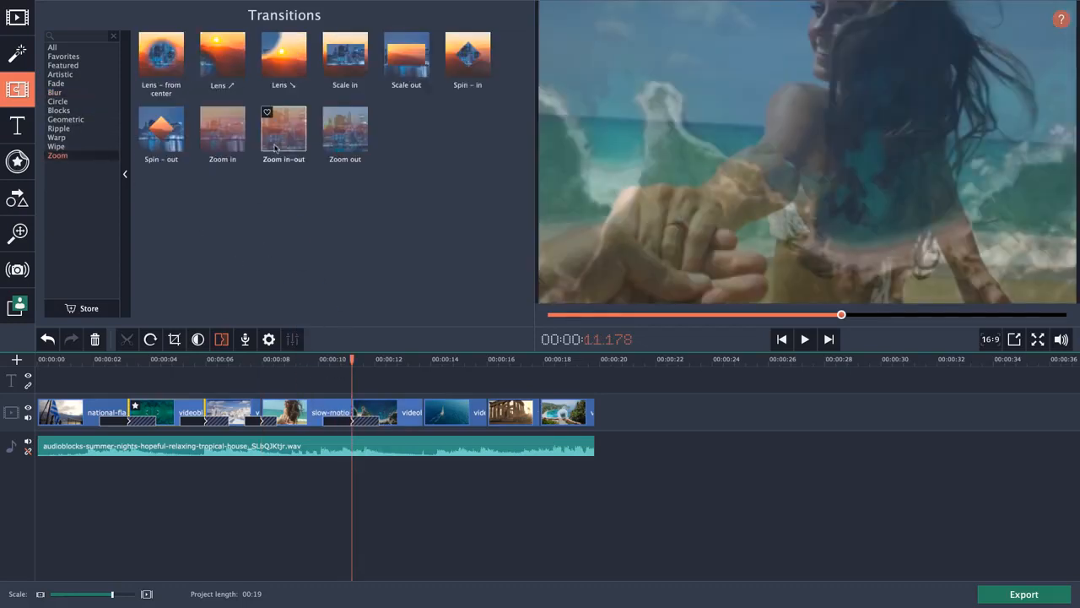
{"action": "left_click_drag", "start_coordinate": [279, 131], "coordinate": [423, 412]}
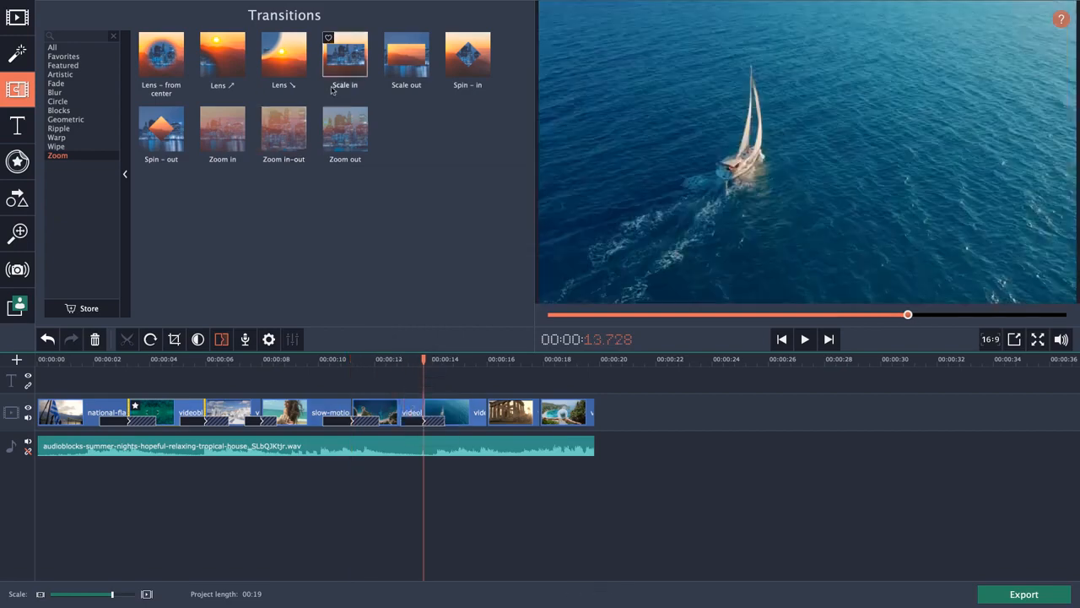
Add Zoom out between the sailboat and temple clips, and the geometric Barn door – corners transition between the temple and final clips.
{"action": "left_click_drag", "start_coordinate": [342, 137], "coordinate": [487, 414]}
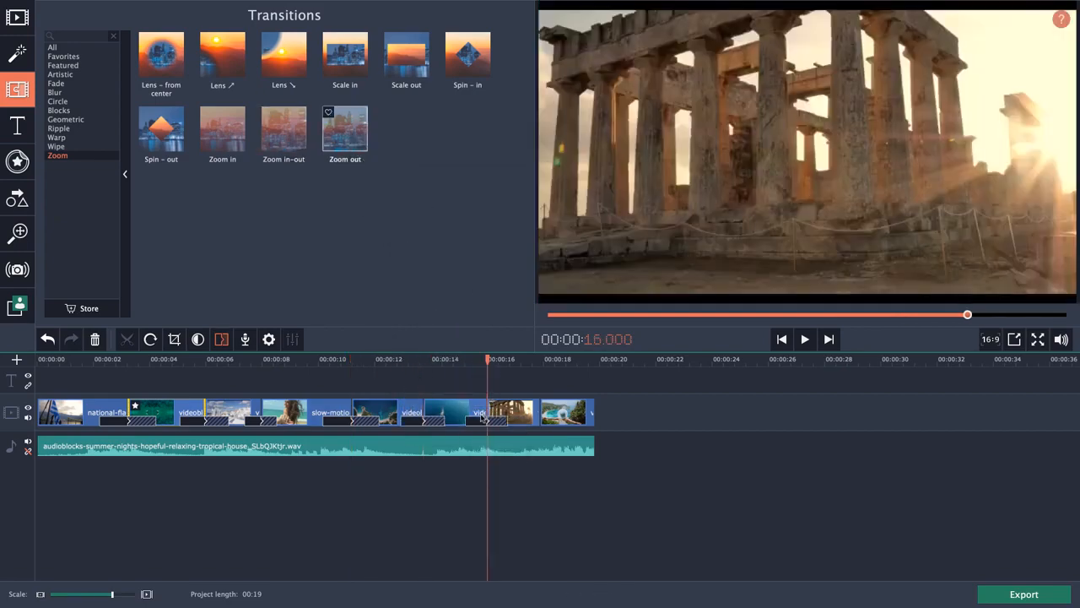
{"action": "left_click", "coordinate": [65, 119]}
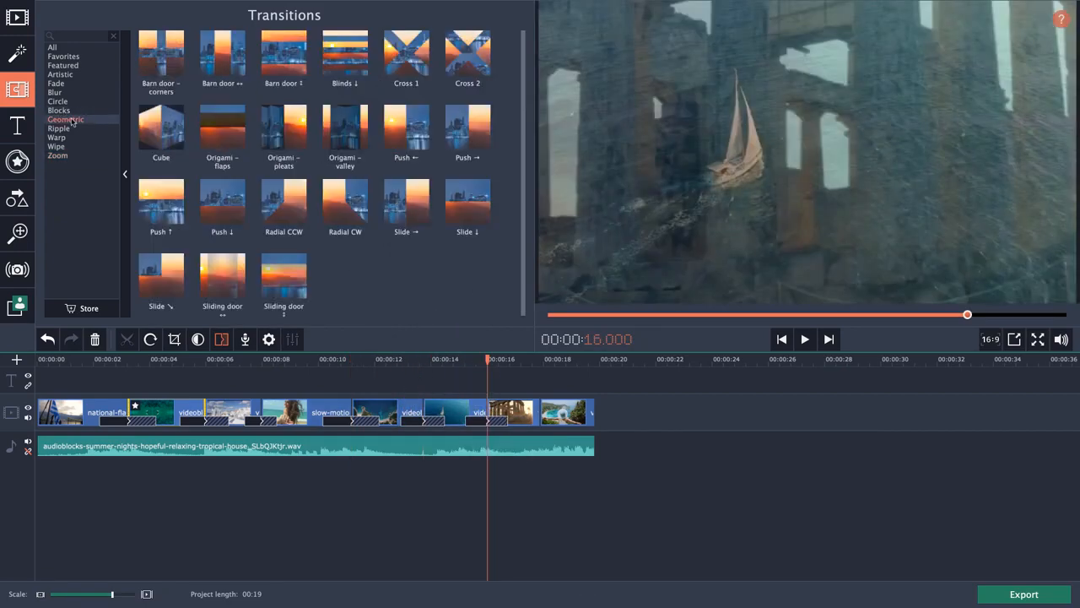
{"action": "left_click_drag", "start_coordinate": [169, 65], "coordinate": [537, 413]}
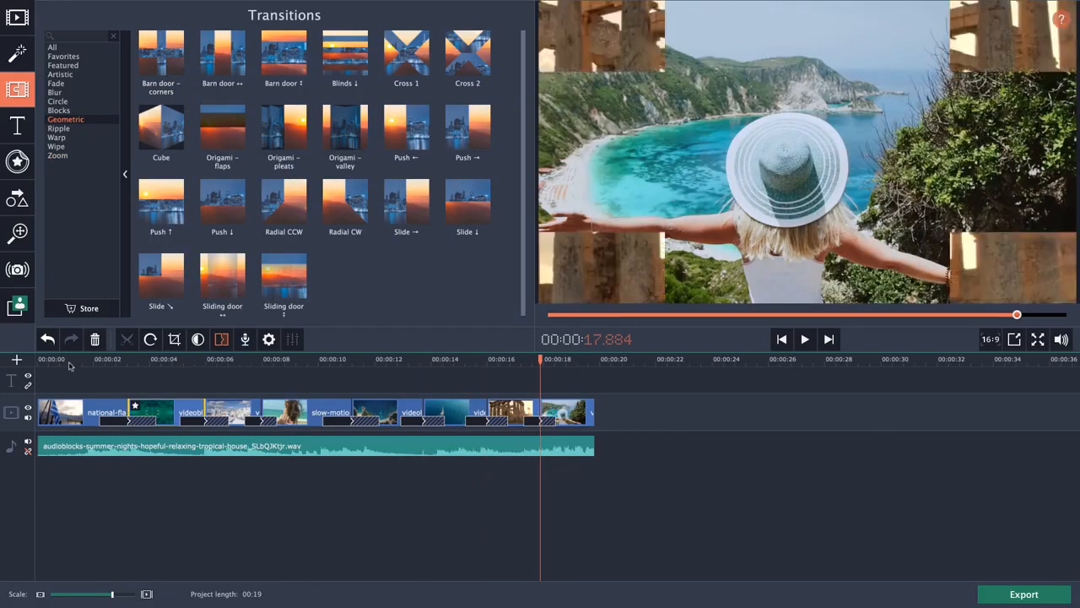
Play the video from the beginning to review the transitions, lowering the sound volume, and pause during the final clip.
{"action": "left_click", "coordinate": [41, 360]}
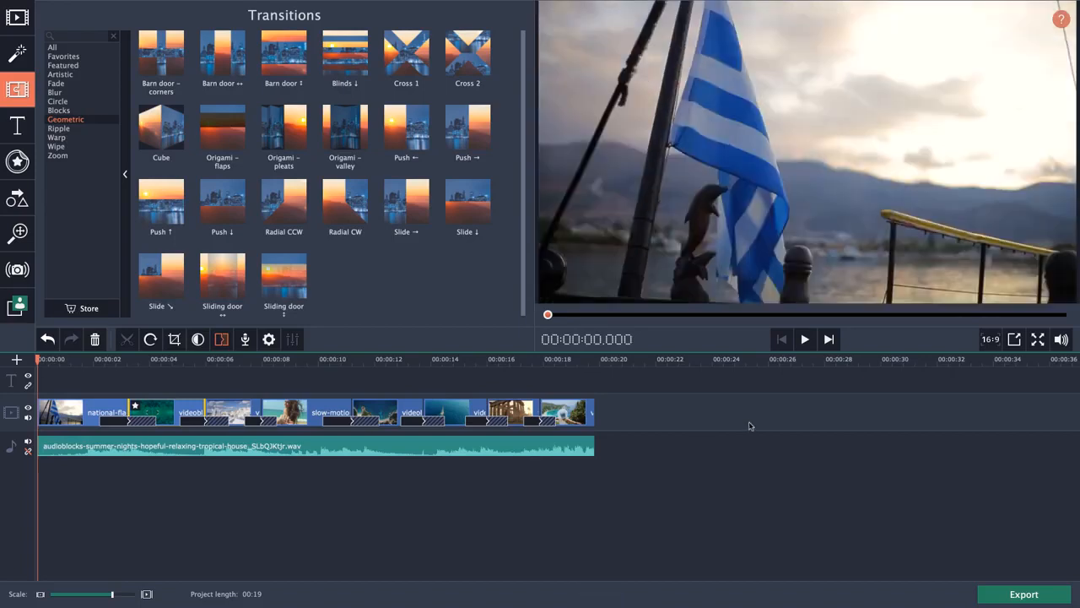
{"action": "left_click", "coordinate": [805, 342]}
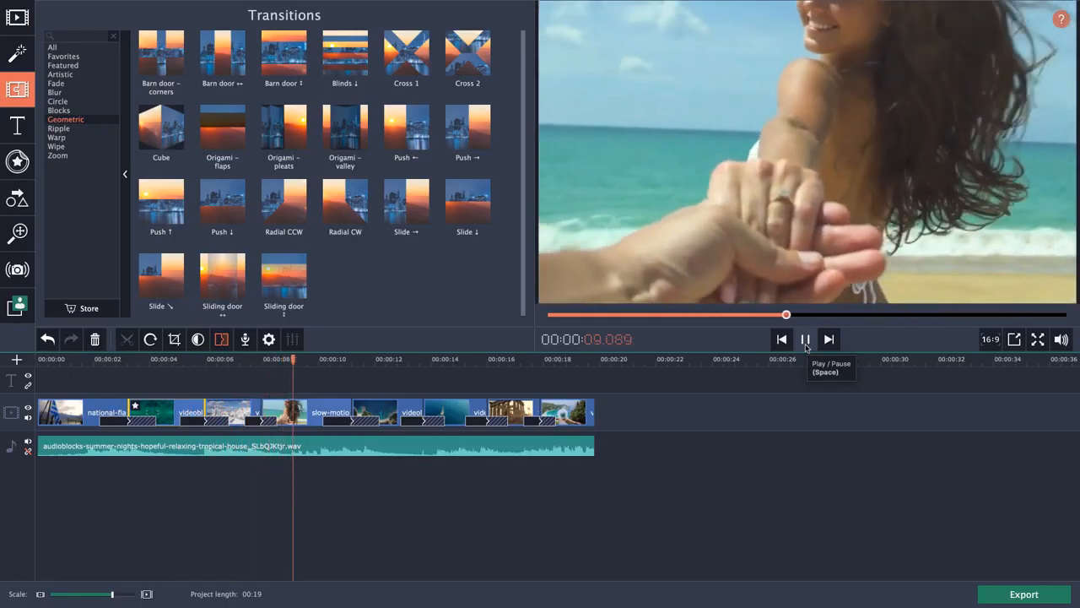
{"action": "key", "text": "XF86AudioLowerVolume"}
{"action": "key", "text": "XF86AudioLowerVolume"}
{"action": "key", "text": "XF86AudioLowerVolume"}
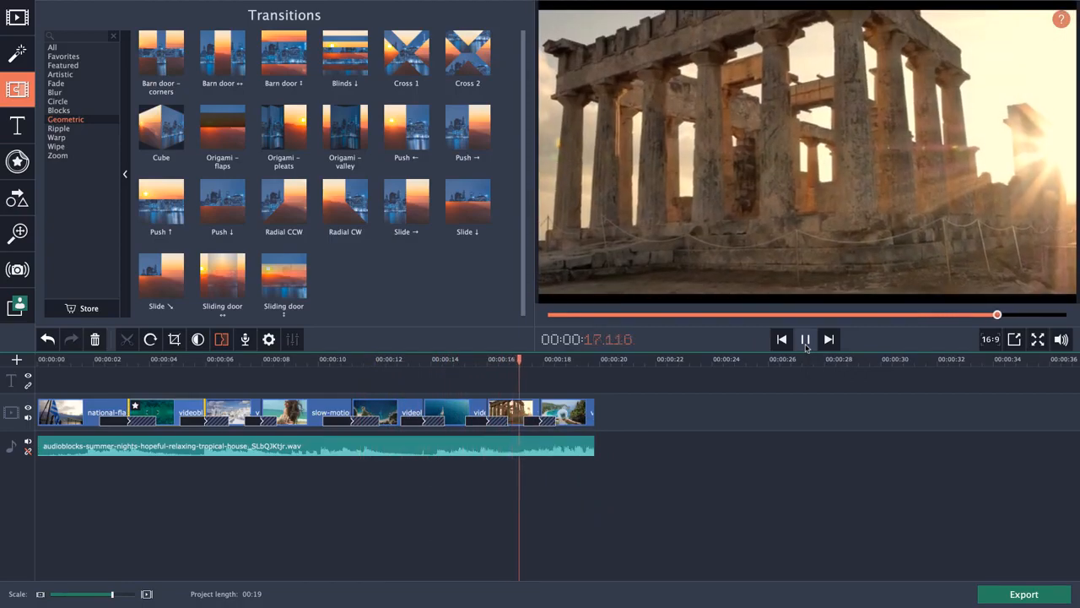
{"action": "left_click", "coordinate": [806, 345]}
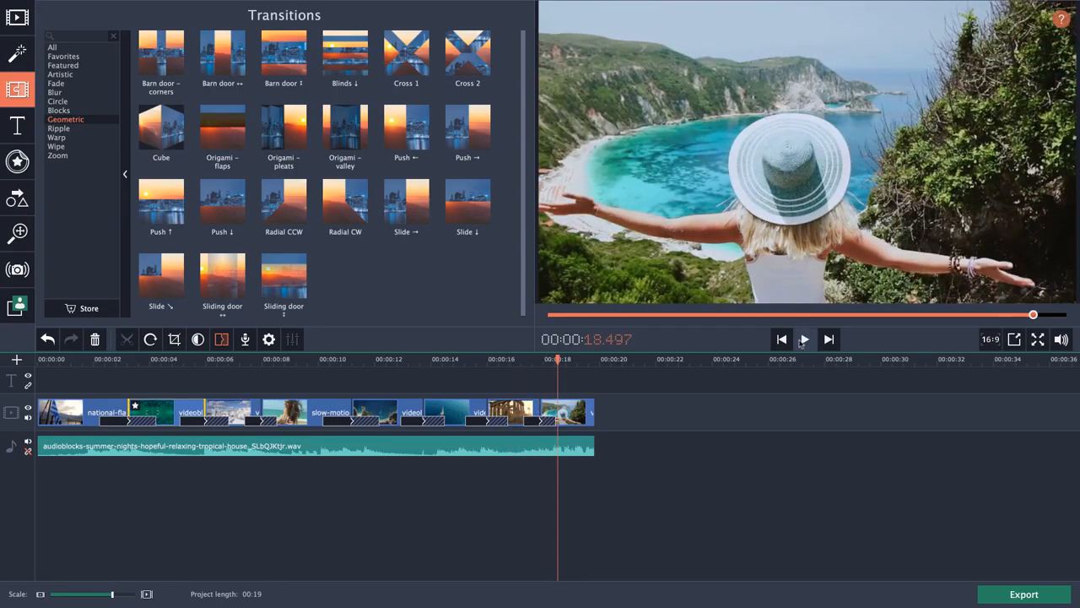
Remove the Barn door – corners transition between the temple clip and the final clip.
{"action": "left_click", "coordinate": [182, 361]}
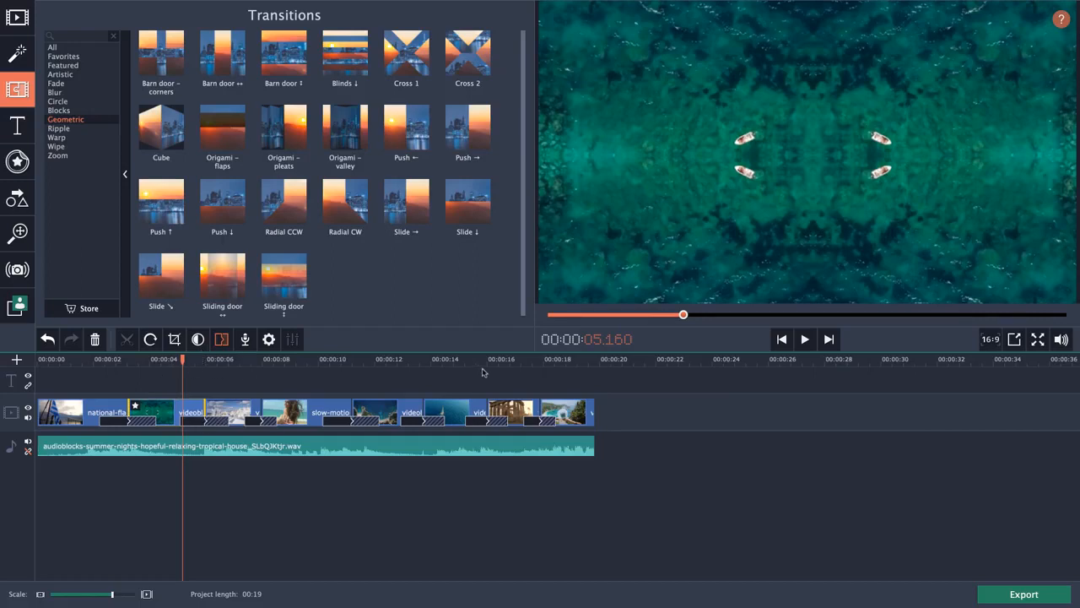
{"action": "left_click", "coordinate": [535, 360]}
{"action": "left_click", "coordinate": [541, 431]}
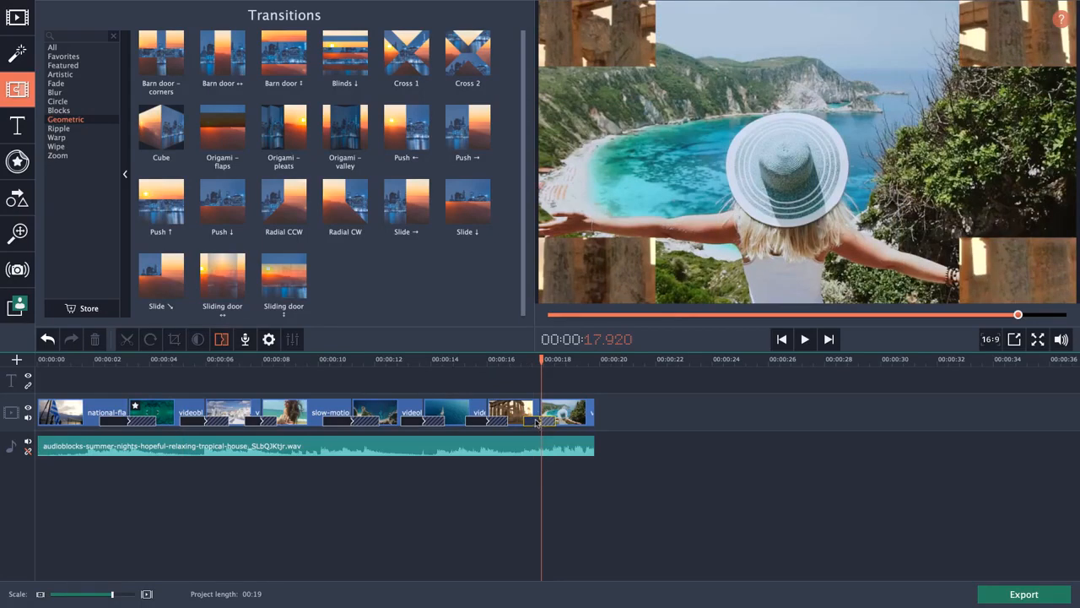
{"action": "right_click", "coordinate": [536, 422]}
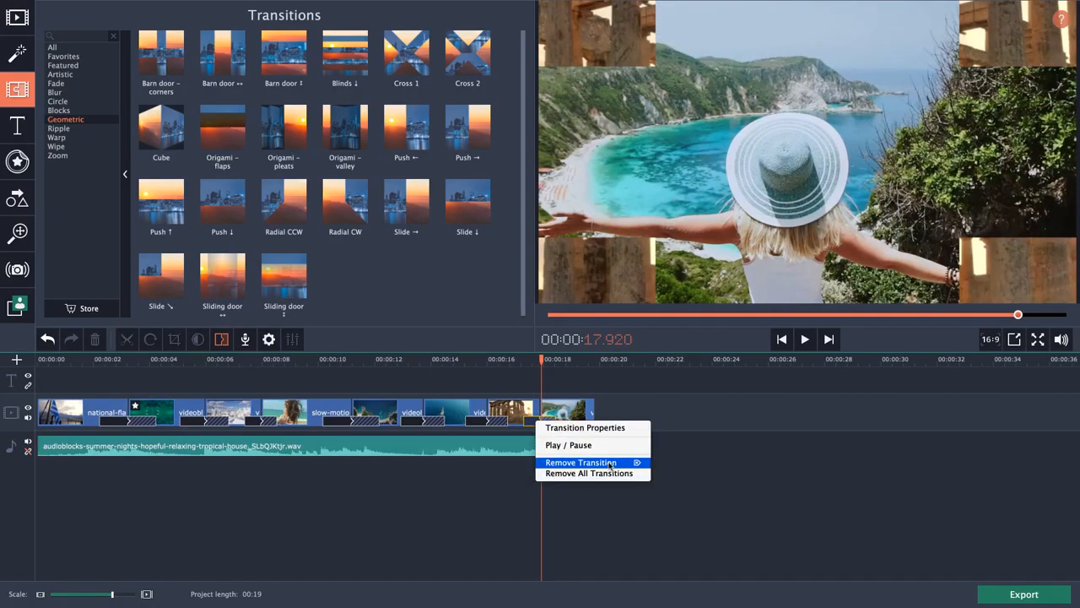
{"action": "left_click", "coordinate": [611, 463]}
{"action": "right_click", "coordinate": [492, 422]}
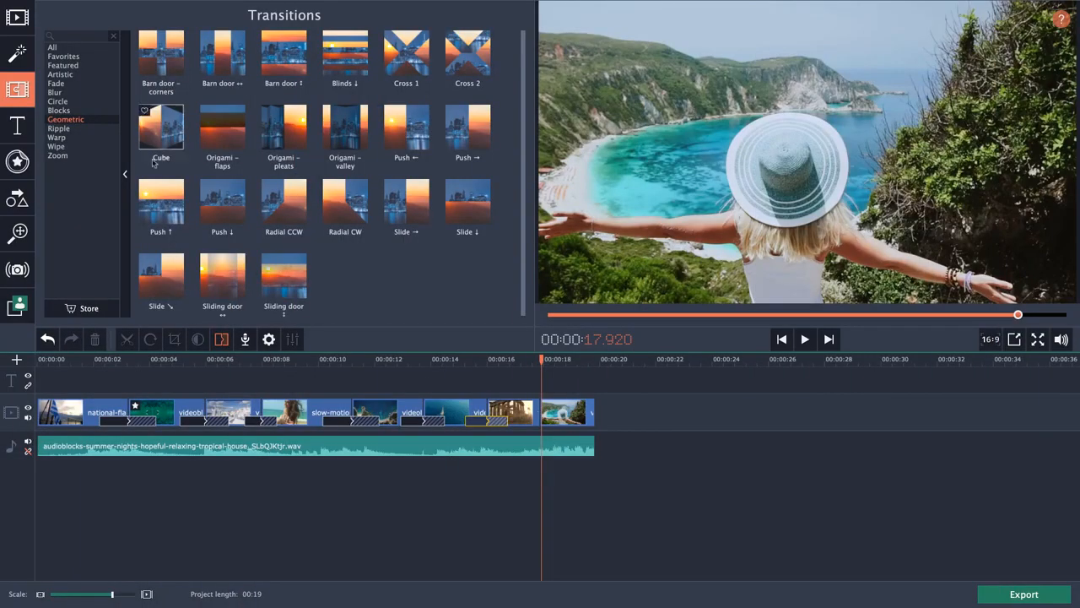
Browse the title collection's Basic, Intros, My titles, Featured and All categories and preview the Diamond title.
{"action": "left_click", "coordinate": [17, 125]}
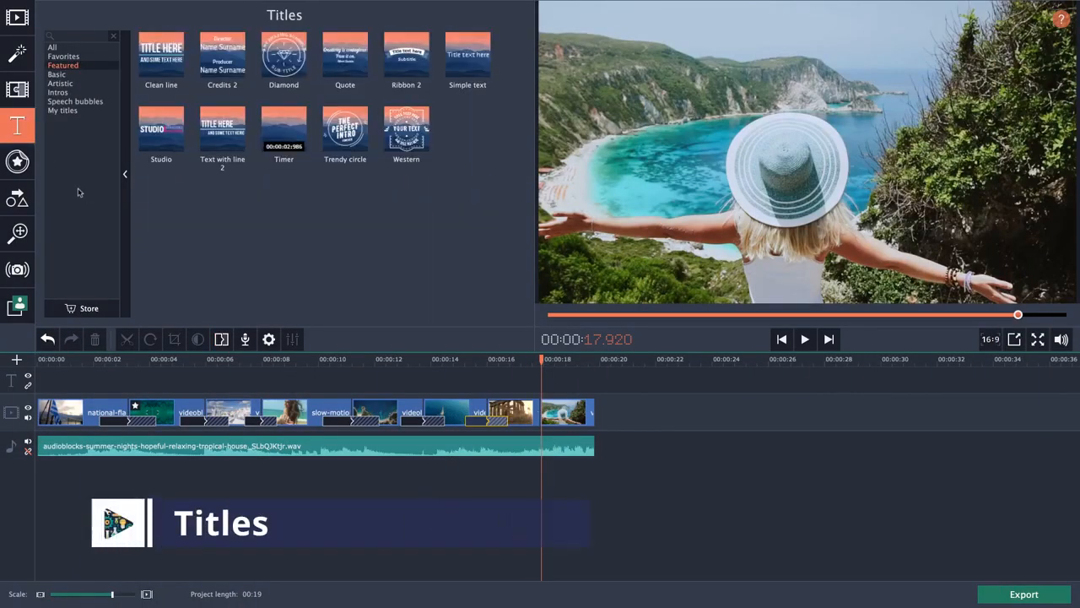
{"action": "left_click", "coordinate": [76, 79]}
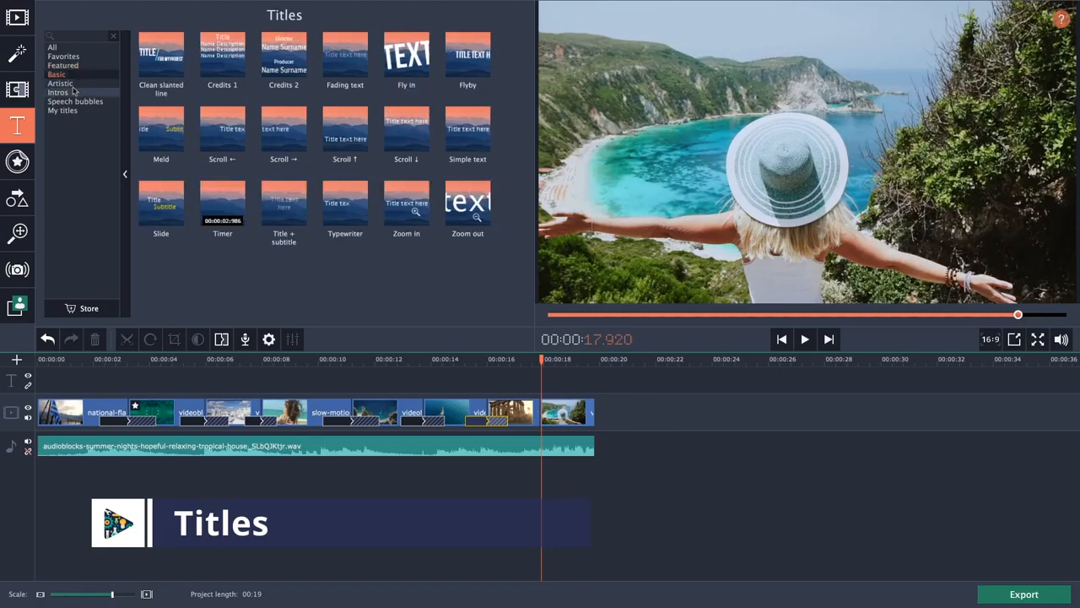
{"action": "left_click", "coordinate": [59, 92]}
{"action": "left_click", "coordinate": [65, 110]}
{"action": "left_click", "coordinate": [73, 68]}
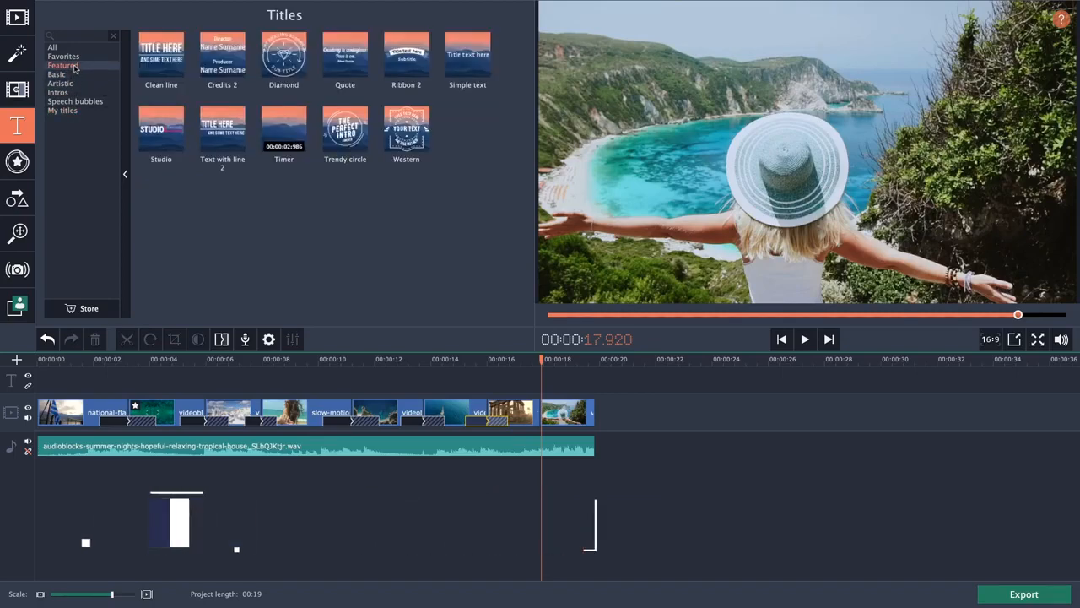
{"action": "left_click", "coordinate": [284, 56]}
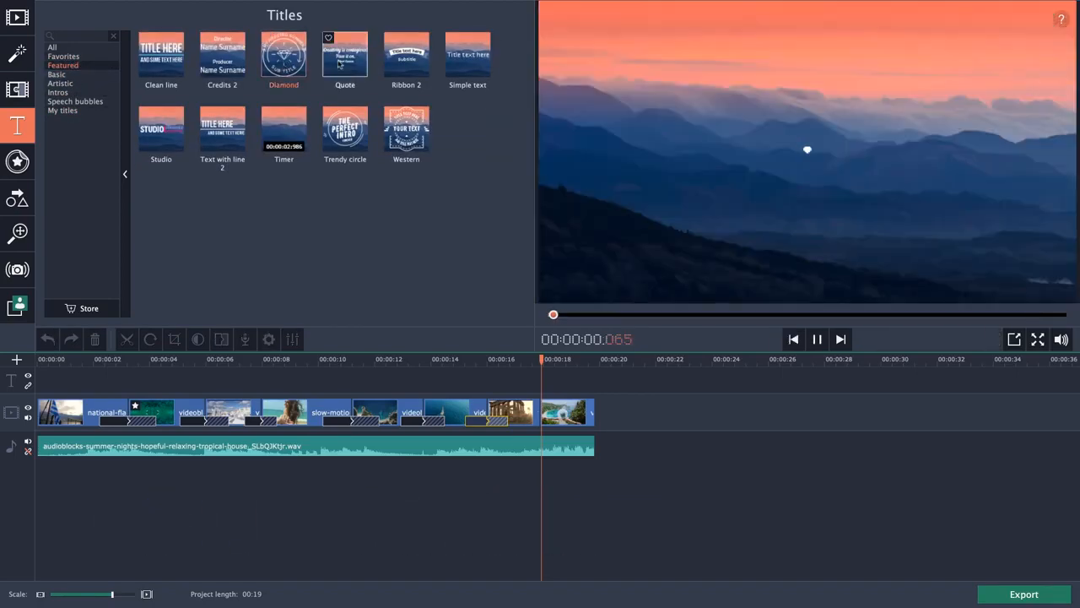
{"action": "left_click", "coordinate": [72, 47]}
Preview the Ribbon 2 title from the Featured category and place it at the start of the title track.
{"action": "left_click", "coordinate": [74, 65]}
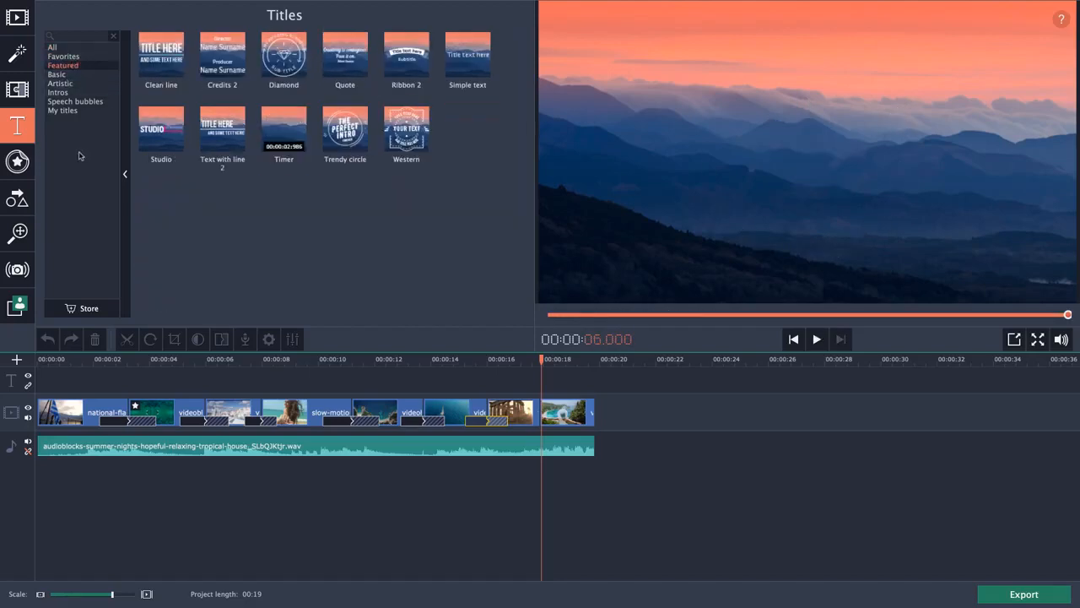
{"action": "left_click", "coordinate": [413, 63]}
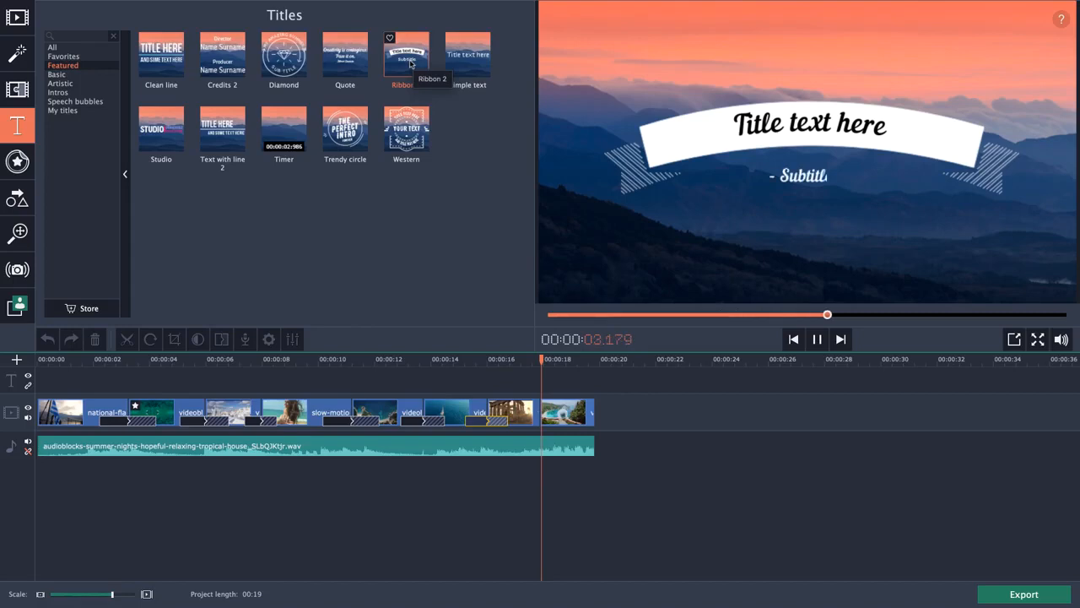
{"action": "left_click_drag", "start_coordinate": [410, 64], "coordinate": [36, 388]}
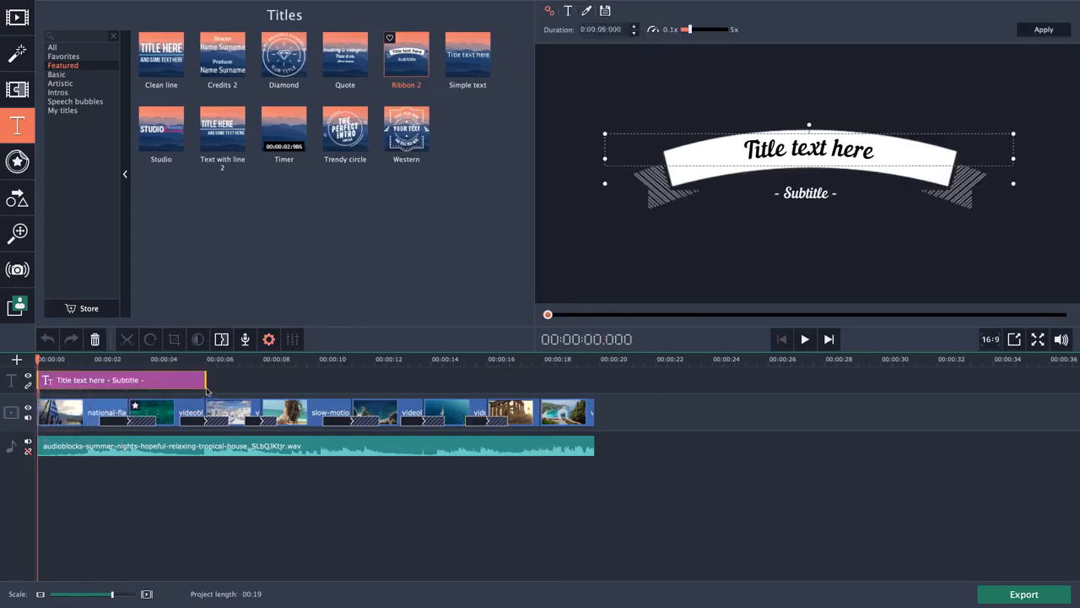
Shorten the Ribbon 2 title at the start of the title track to about 4 seconds and preview it over the clips.
{"action": "left_click_drag", "start_coordinate": [207, 389], "coordinate": [148, 380]}
{"action": "left_click", "coordinate": [101, 360]}
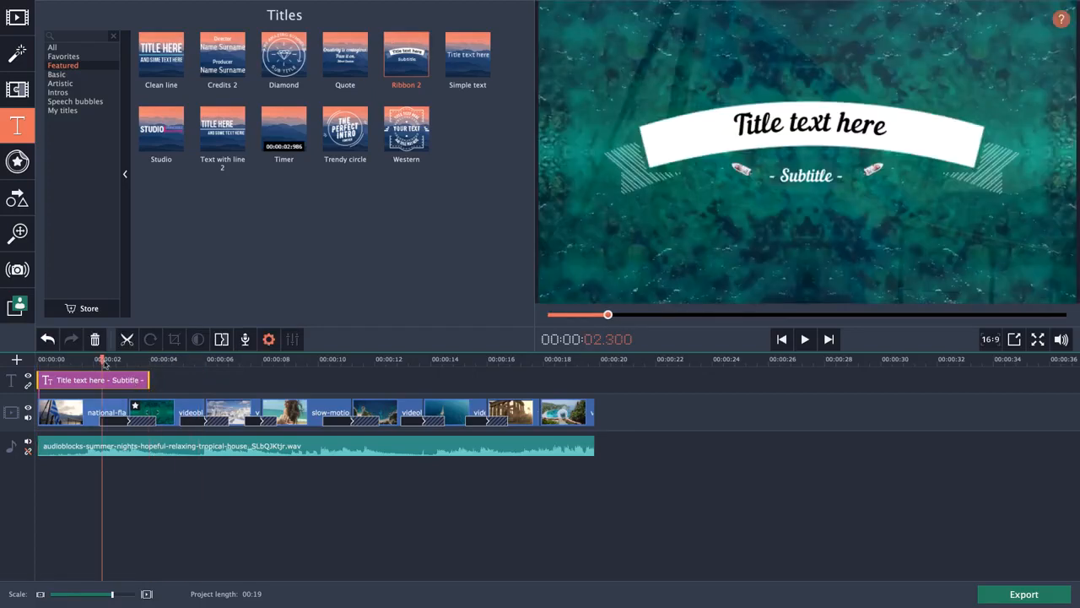
{"action": "left_click", "coordinate": [122, 360]}
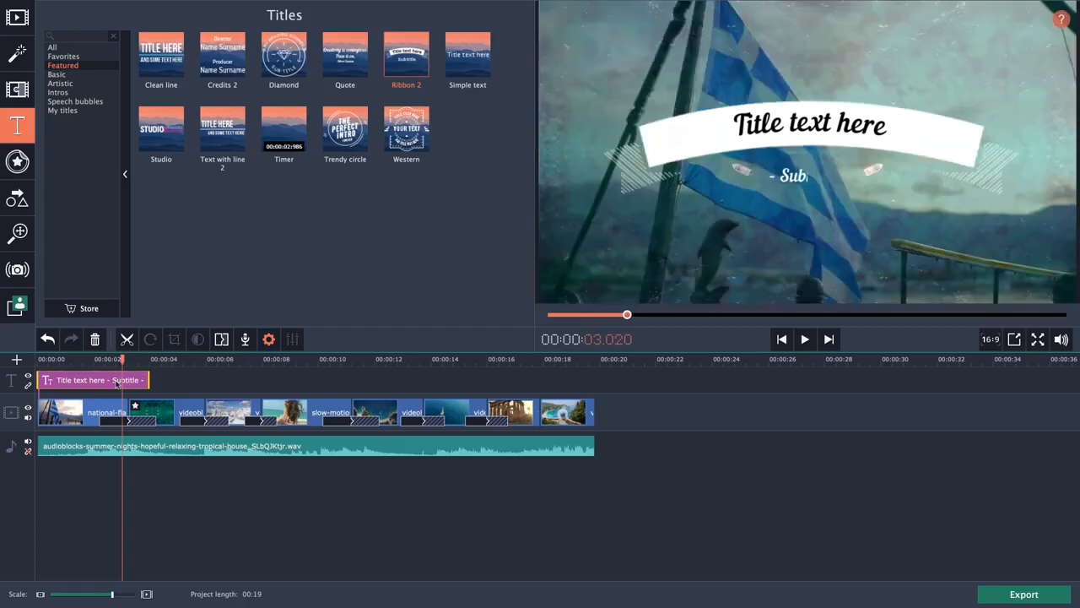
Open the Ribbon 2 title for editing and replace its heading text with "Greece 2020".
{"action": "double_click", "coordinate": [117, 382]}
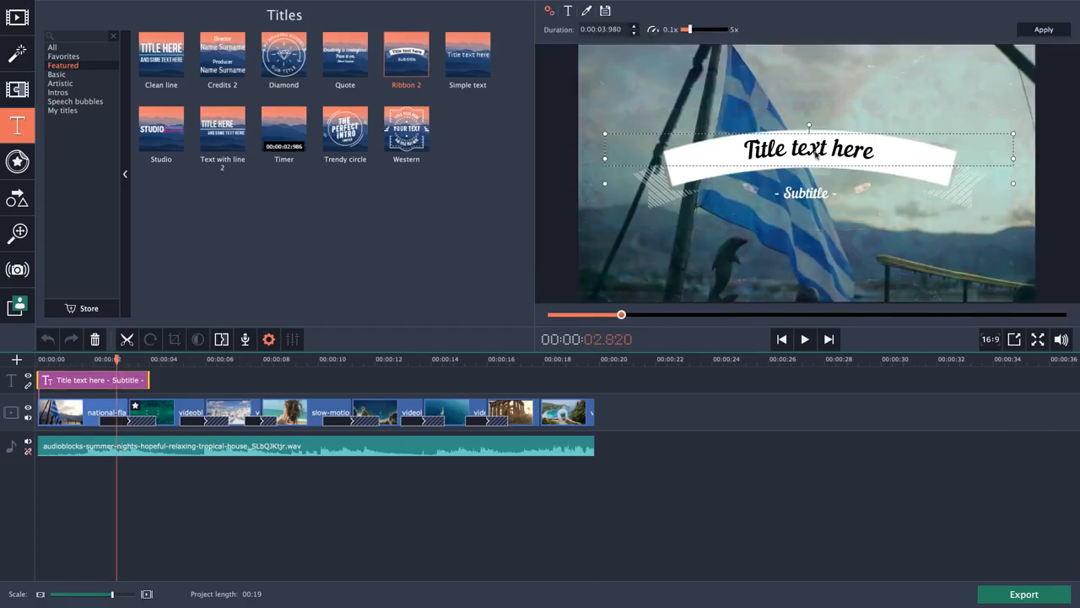
{"action": "left_click", "coordinate": [796, 150]}
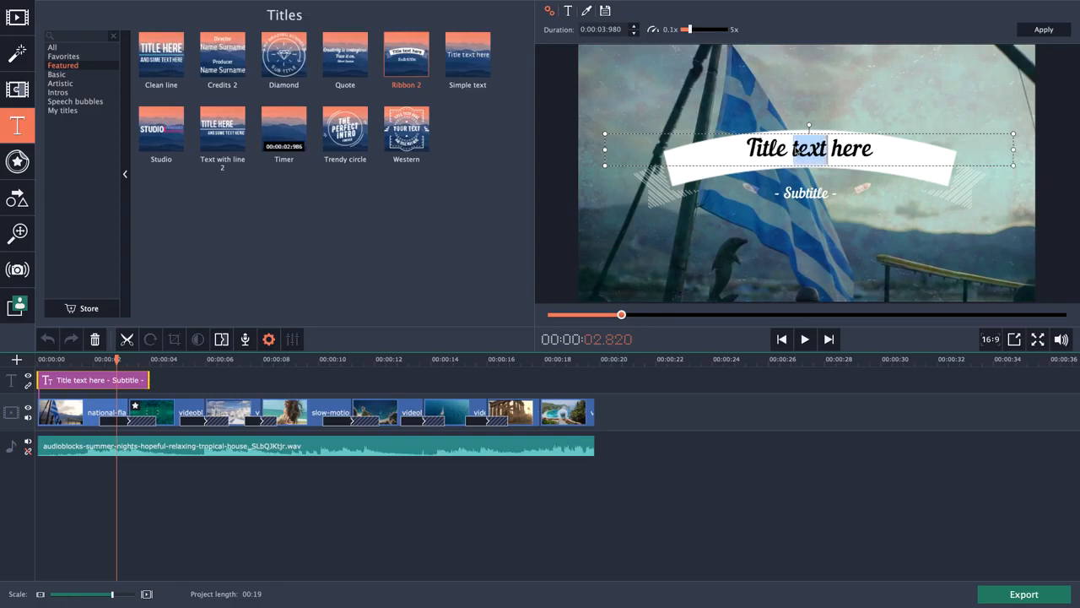
{"action": "left_click", "coordinate": [878, 154]}
{"action": "left_click_drag", "start_coordinate": [878, 155], "coordinate": [726, 157]}
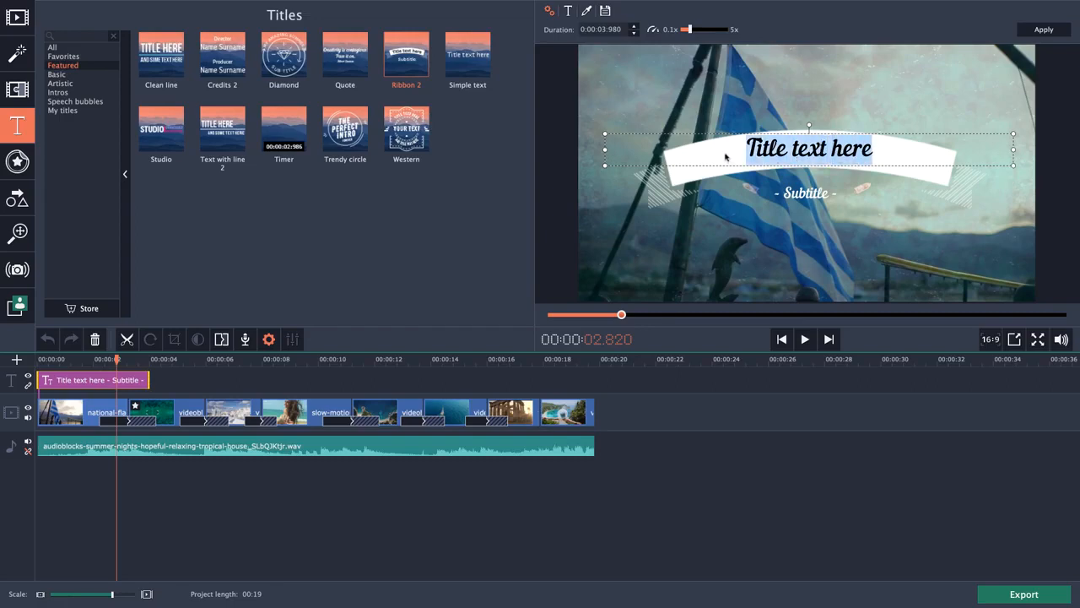
{"action": "type", "text": "Gree"}
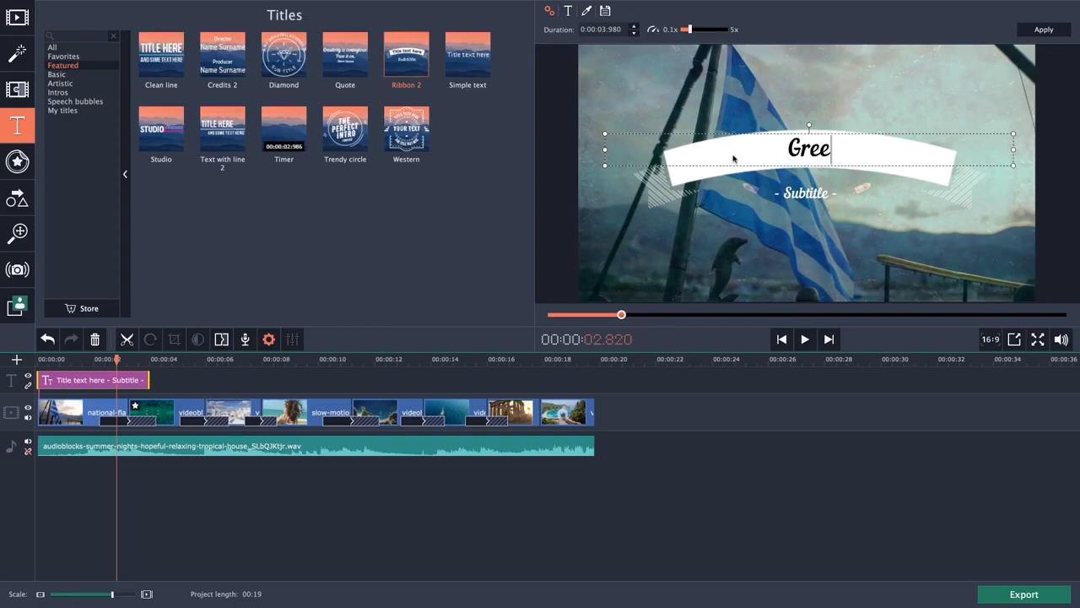
{"action": "type", "text": "ce 2020"}
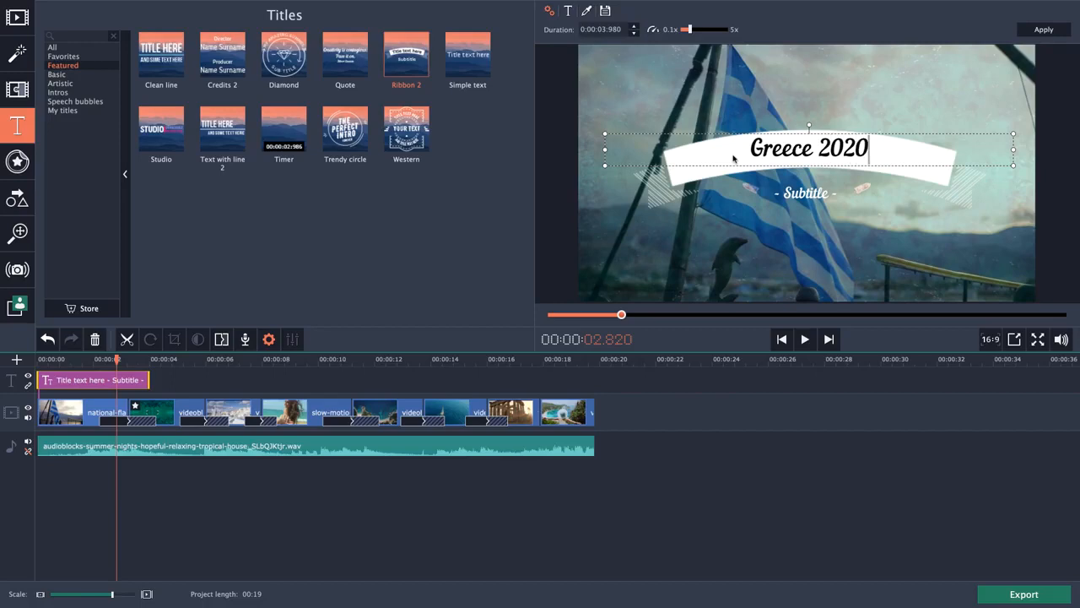
Replace the title's subtitle with "Journey never ends" and shift it slightly to the left under the ribbon.
{"action": "double_click", "coordinate": [799, 194]}
{"action": "type", "text": "Jou"}
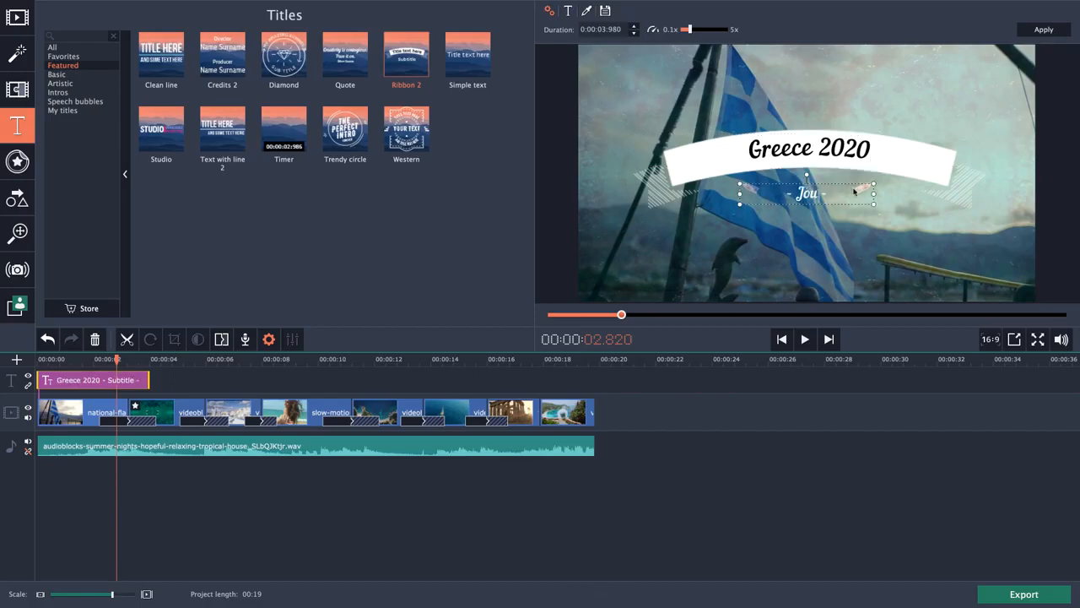
{"action": "type", "text": "rney never ends"}
{"action": "left_click", "coordinate": [846, 261]}
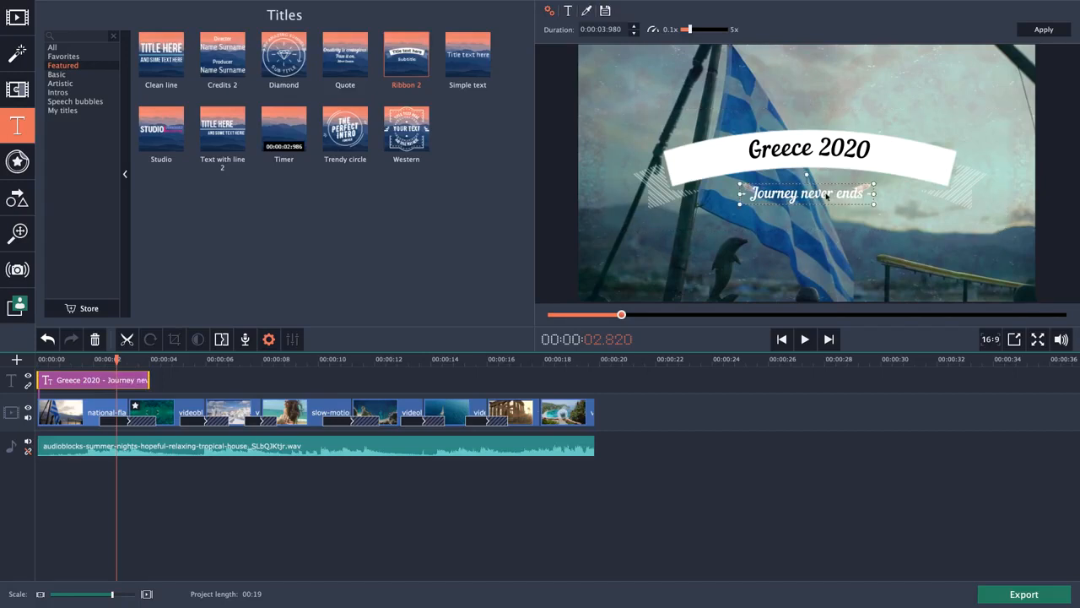
{"action": "left_click_drag", "start_coordinate": [819, 196], "coordinate": [814, 195]}
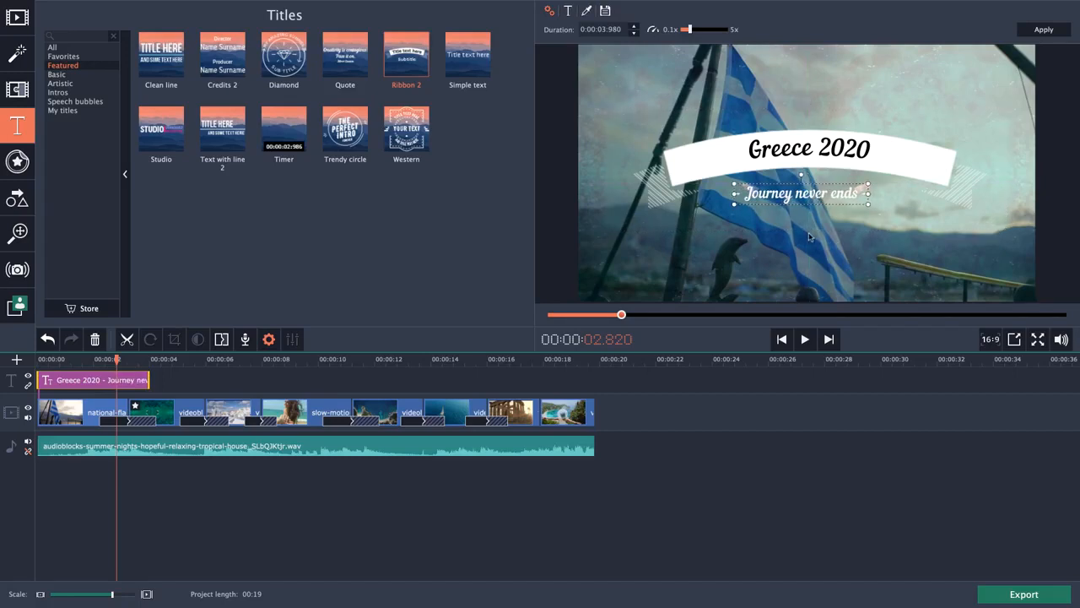
Change the font of the whole "Greece 2020" heading to Gagalin.
{"action": "left_click", "coordinate": [797, 152]}
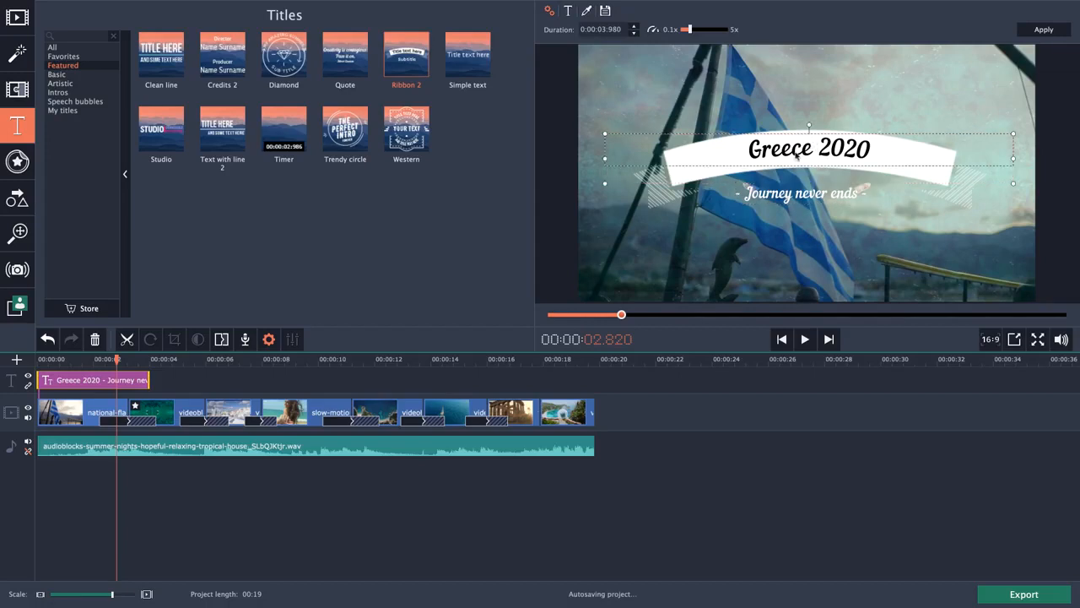
{"action": "double_click", "coordinate": [795, 152]}
{"action": "left_click_drag", "start_coordinate": [857, 150], "coordinate": [734, 146]}
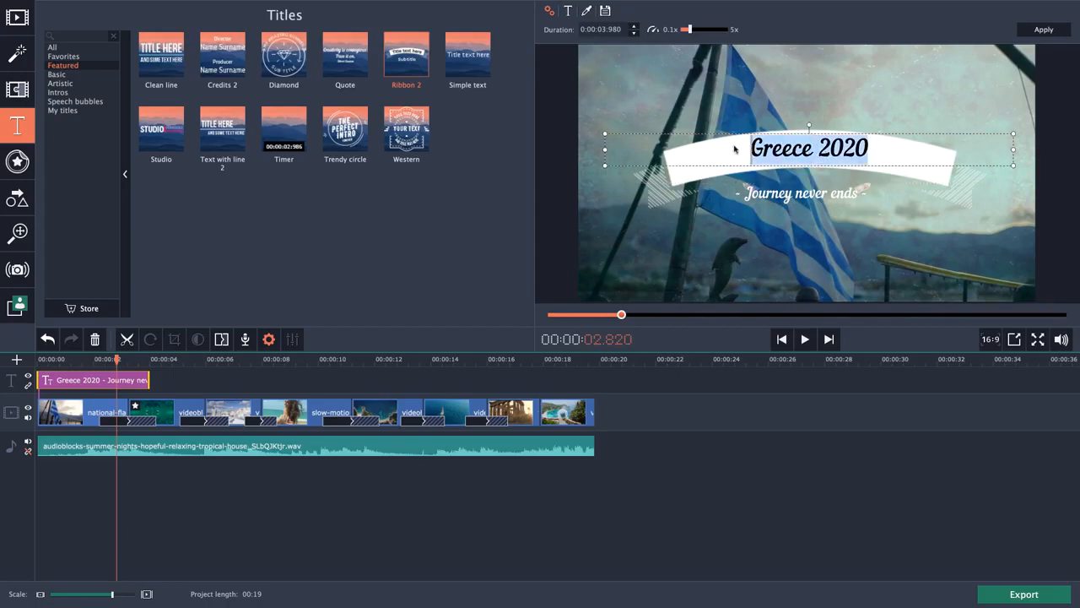
{"action": "left_click", "coordinate": [569, 12]}
{"action": "left_click", "coordinate": [609, 31]}
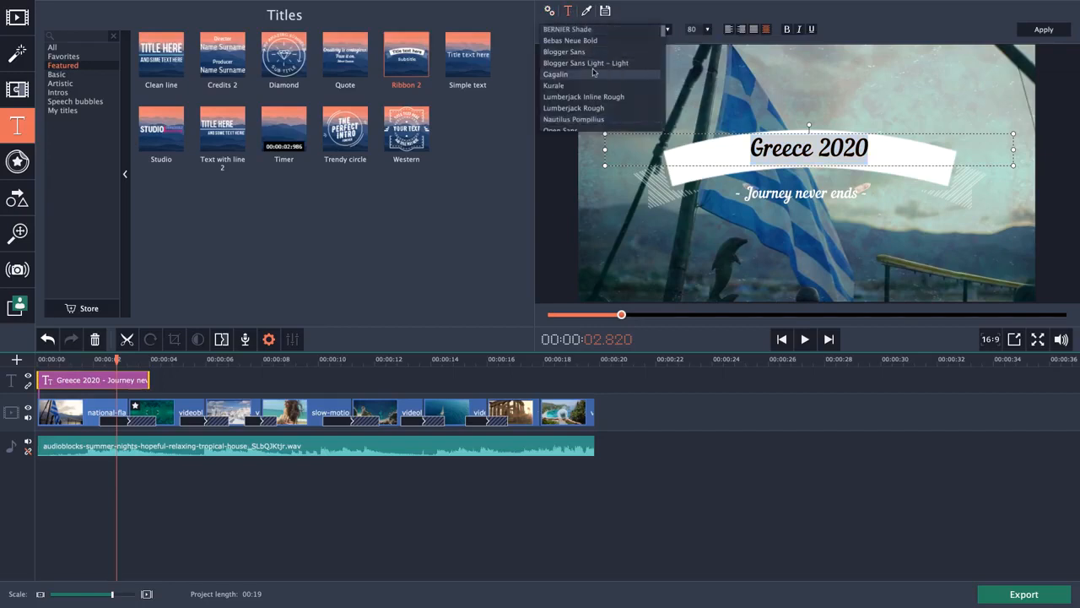
{"action": "left_click", "coordinate": [596, 72]}
Try font size 60 for the "Greece 2020" heading and set it back to 80.
{"action": "left_click", "coordinate": [713, 32]}
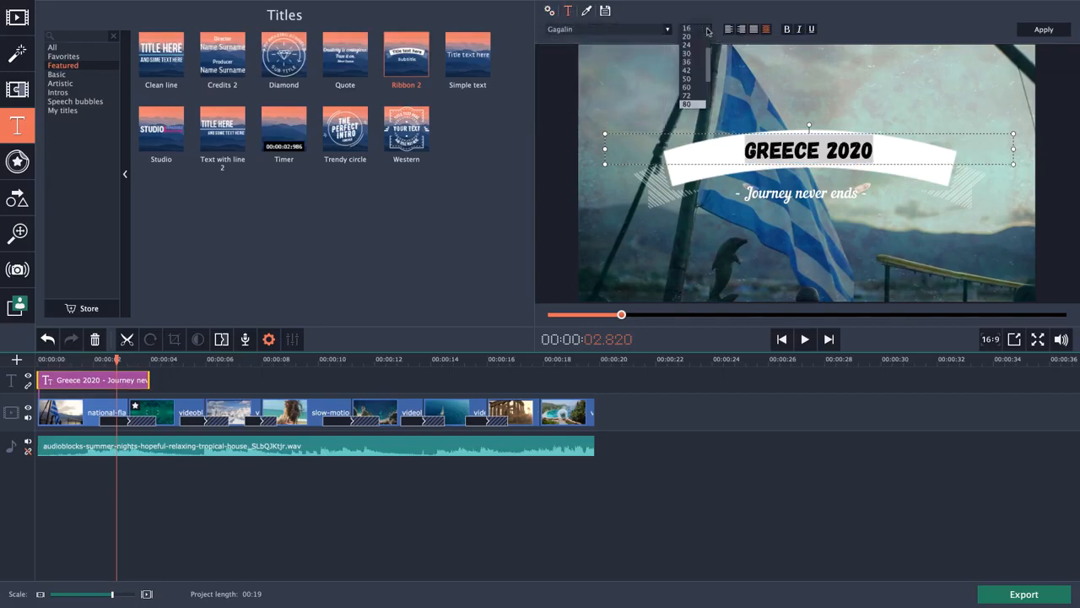
{"action": "left_click", "coordinate": [694, 91]}
{"action": "left_click", "coordinate": [697, 29]}
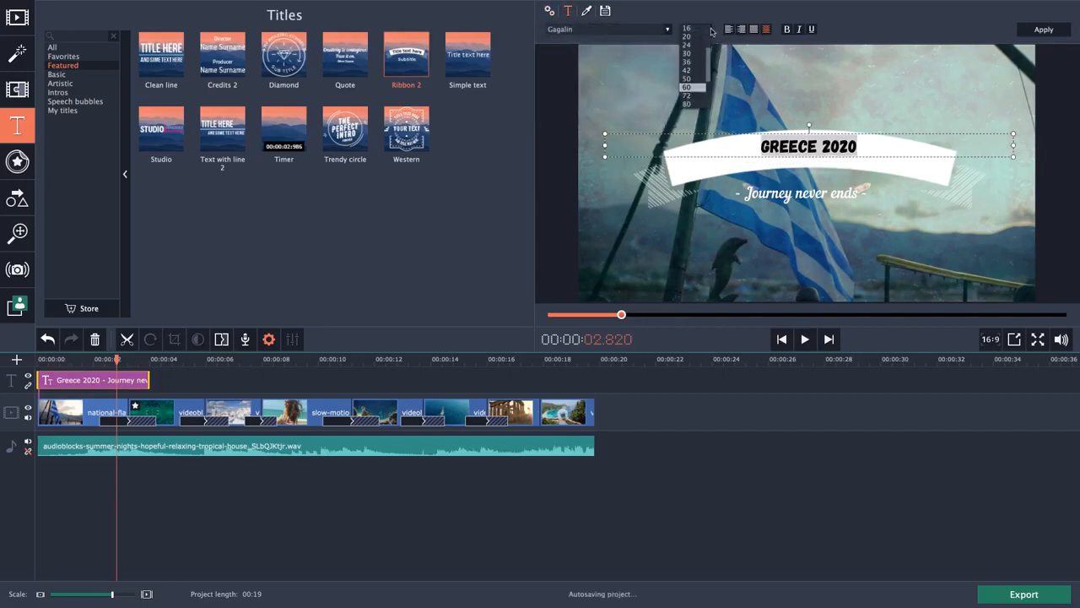
{"action": "left_click", "coordinate": [700, 108]}
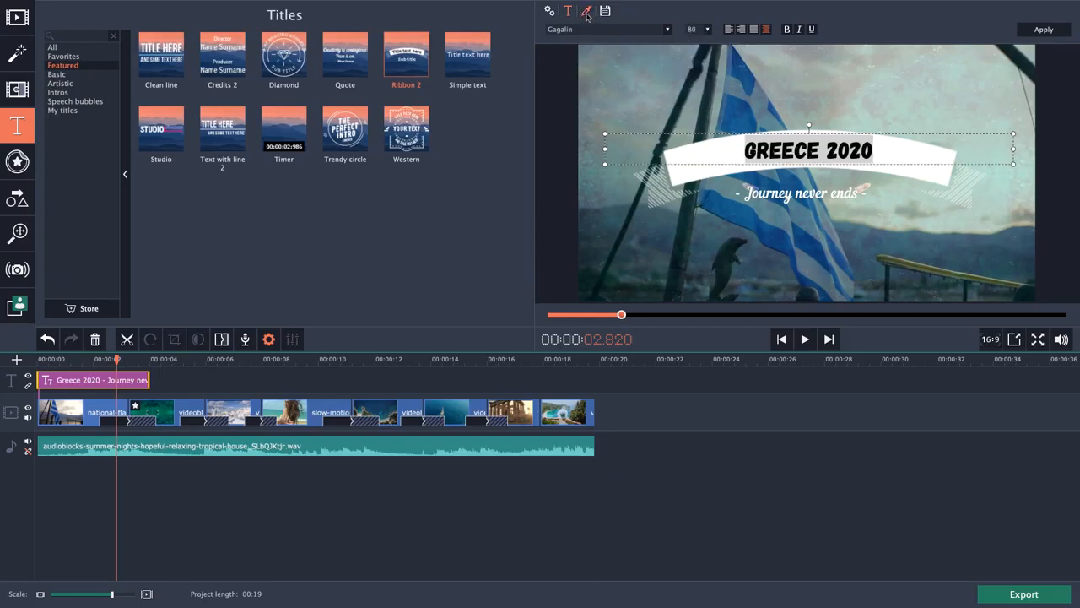
Set the "Greece 2020" heading's text colour to blue #1464f6 and apply the title changes.
{"action": "left_click", "coordinate": [587, 12]}
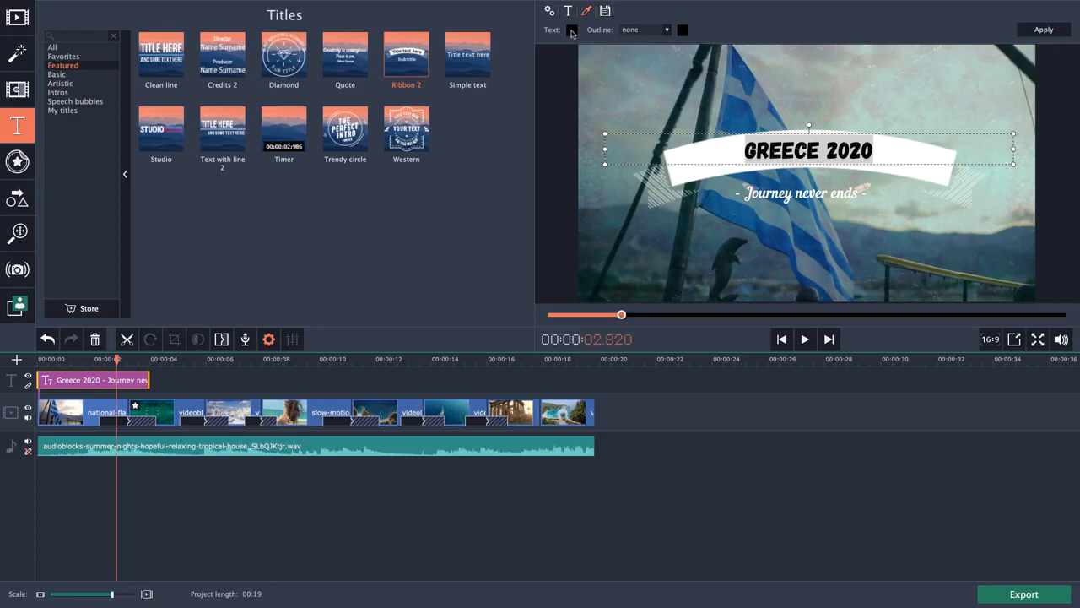
{"action": "left_click", "coordinate": [572, 32]}
{"action": "left_click", "coordinate": [453, 127]}
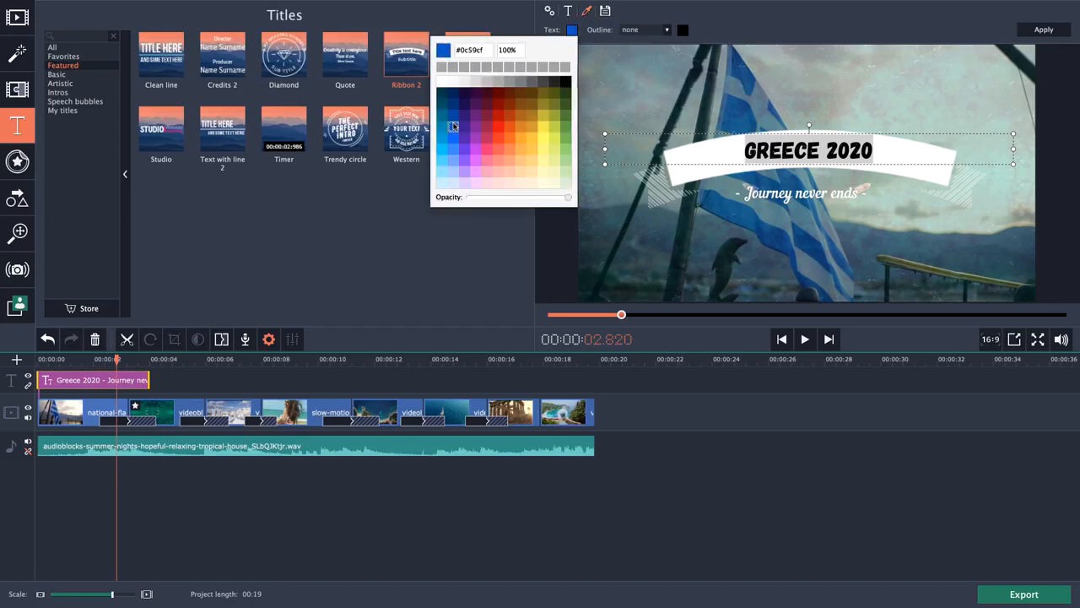
{"action": "left_click", "coordinate": [454, 141]}
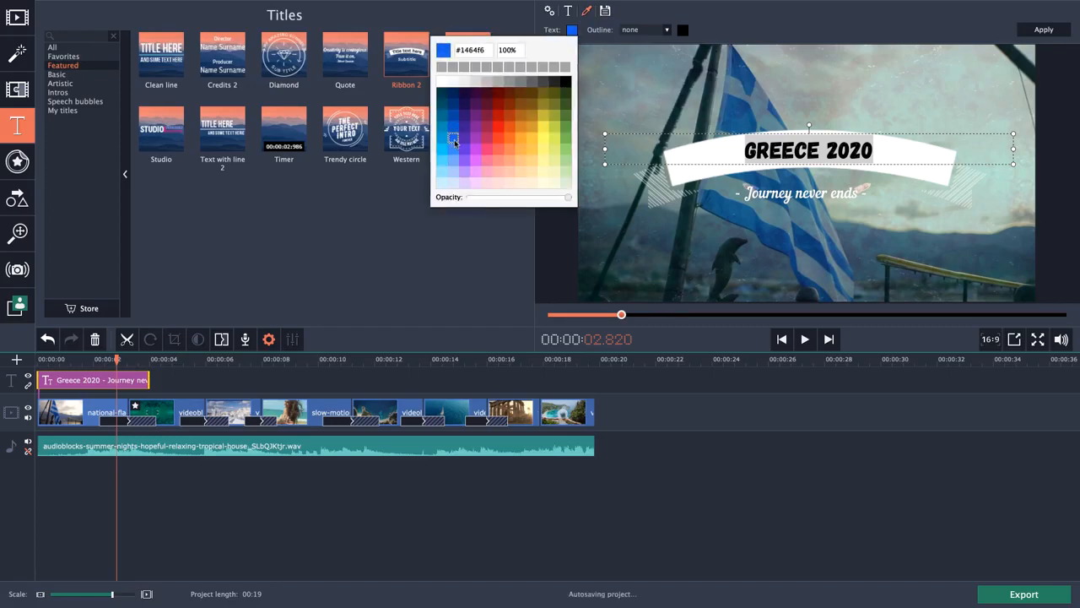
{"action": "left_click", "coordinate": [486, 237]}
{"action": "left_click", "coordinate": [1047, 30]}
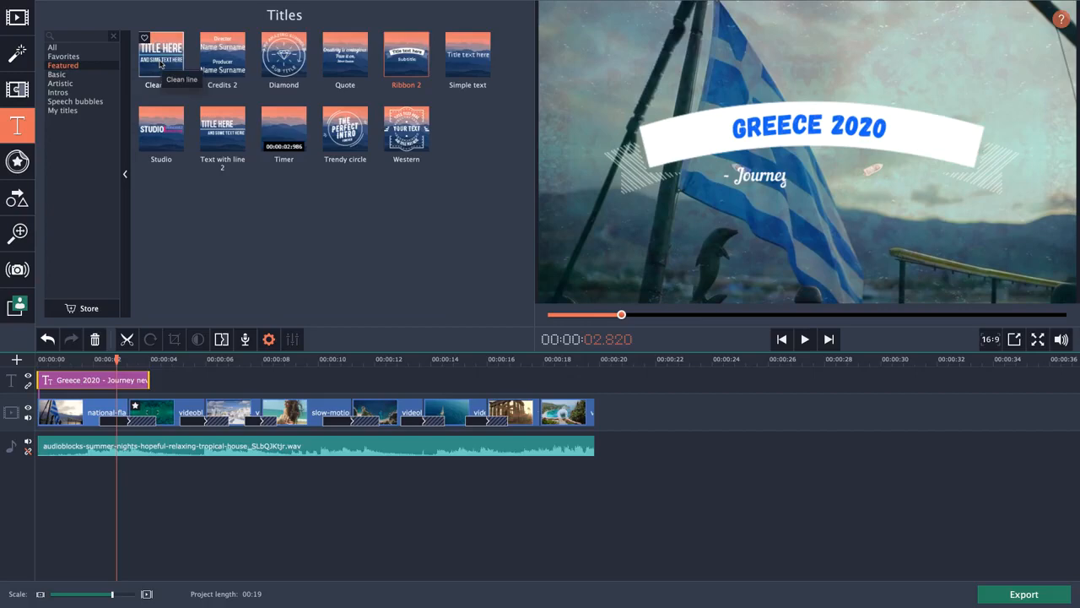
Add the Clean line title over the end of the video, starting at about 17 seconds and shortened to about 3 seconds.
{"action": "left_click_drag", "start_coordinate": [161, 63], "coordinate": [556, 381]}
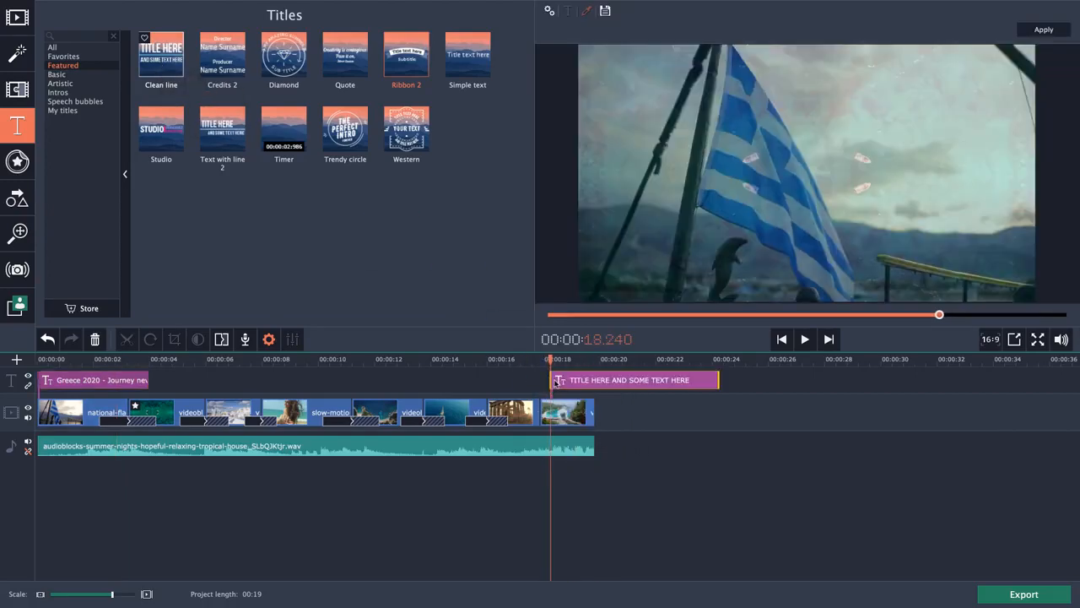
{"action": "left_click_drag", "start_coordinate": [718, 380], "coordinate": [571, 378]}
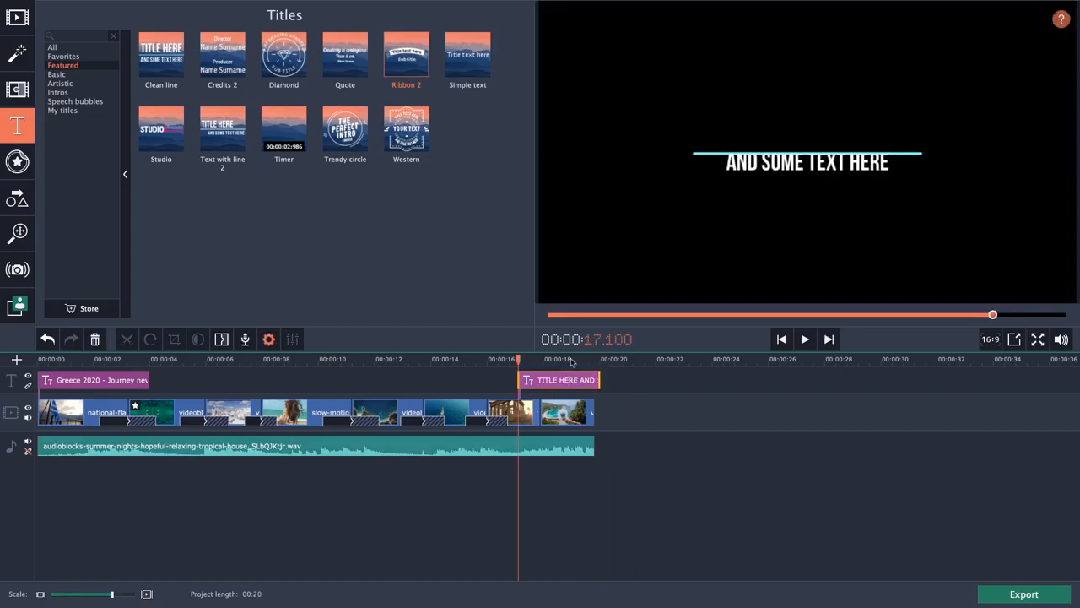
{"action": "left_click", "coordinate": [561, 359]}
Open the Clean line title for editing and change its heading text to "The end".
{"action": "double_click", "coordinate": [561, 381]}
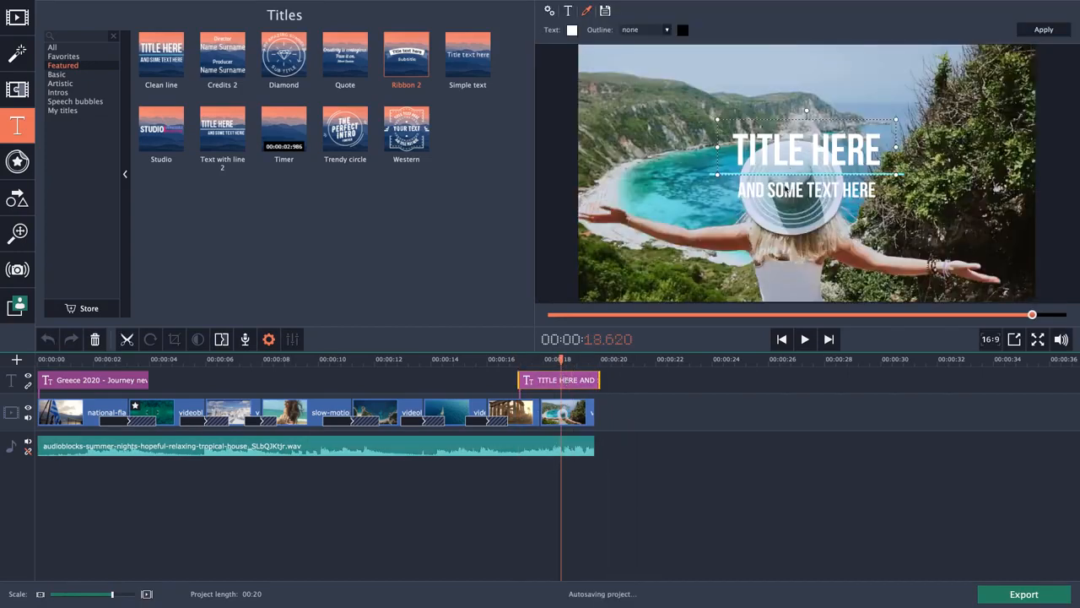
{"action": "double_click", "coordinate": [801, 152]}
{"action": "left_click", "coordinate": [879, 156]}
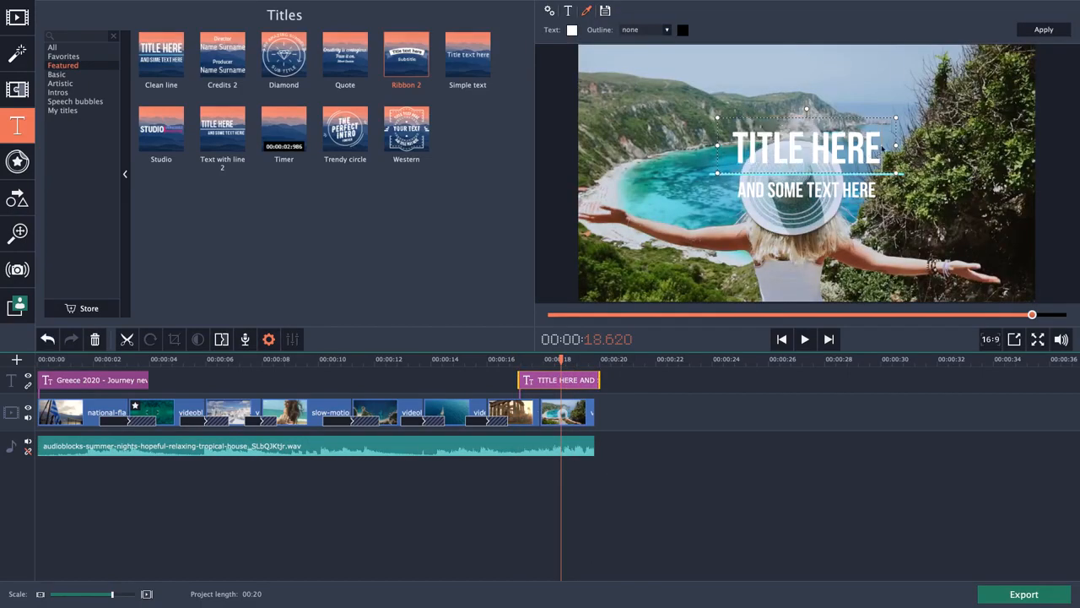
{"action": "key", "text": "BackSpace"}
{"action": "key", "text": "BackSpace"}
{"action": "key", "text": "BackSpace"}
{"action": "key", "text": "BackSpace"}
{"action": "key", "text": "BackSpace"}
{"action": "key", "text": "BackSpace"}
{"action": "key", "text": "BackSpace"}
{"action": "key", "text": "BackSpace"}
{"action": "key", "text": "BackSpace"}
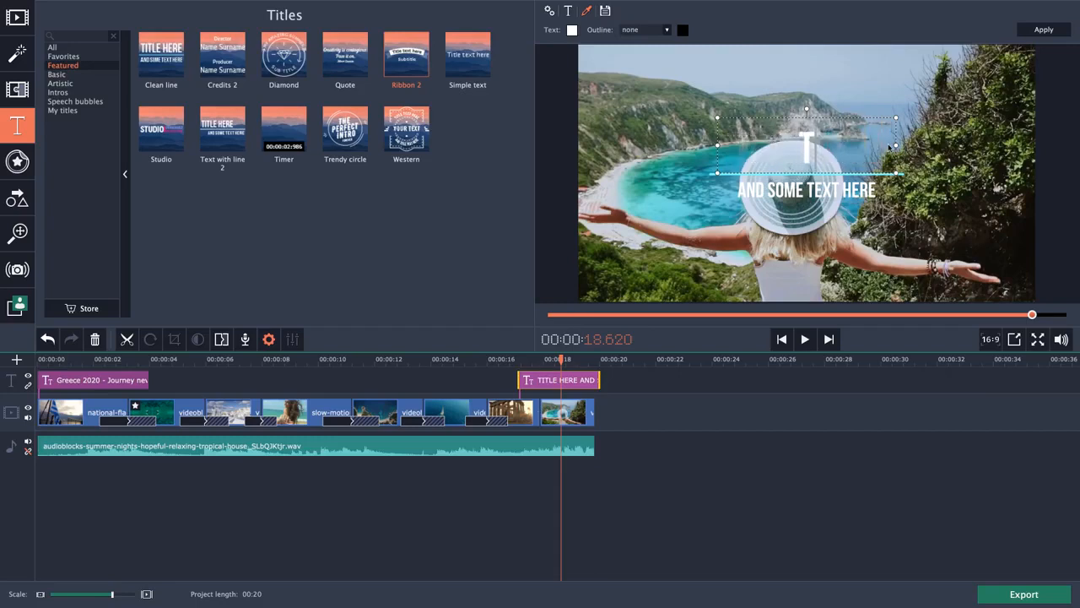
{"action": "type", "text": "HE END"}
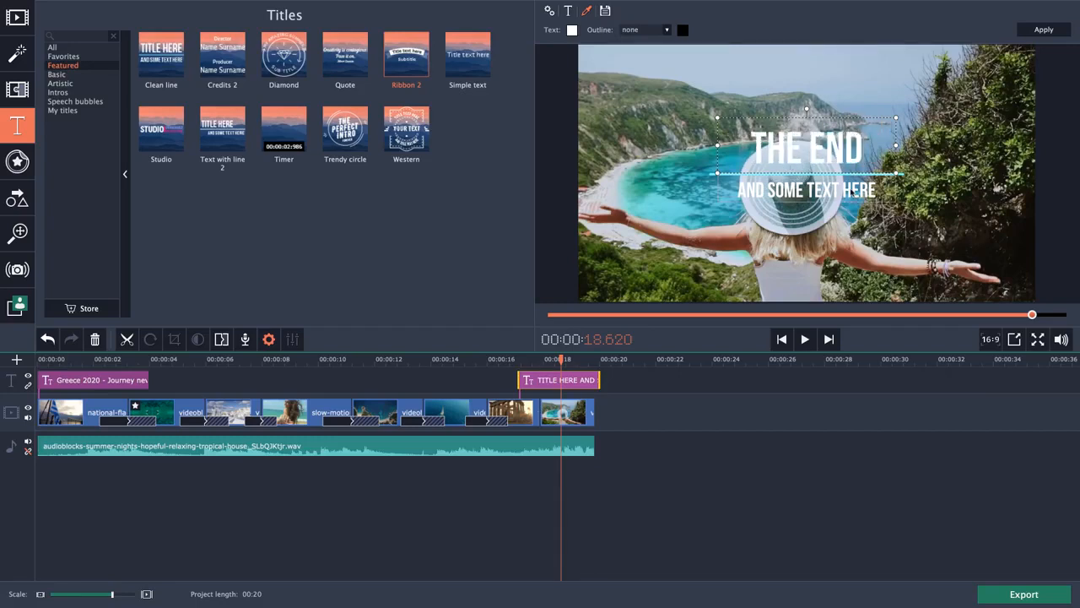
Replace the closing title's second line with "see you soon" and move the title so it ends with the final clip.
{"action": "triple_click", "coordinate": [841, 191]}
{"action": "type", "text": "See yo"}
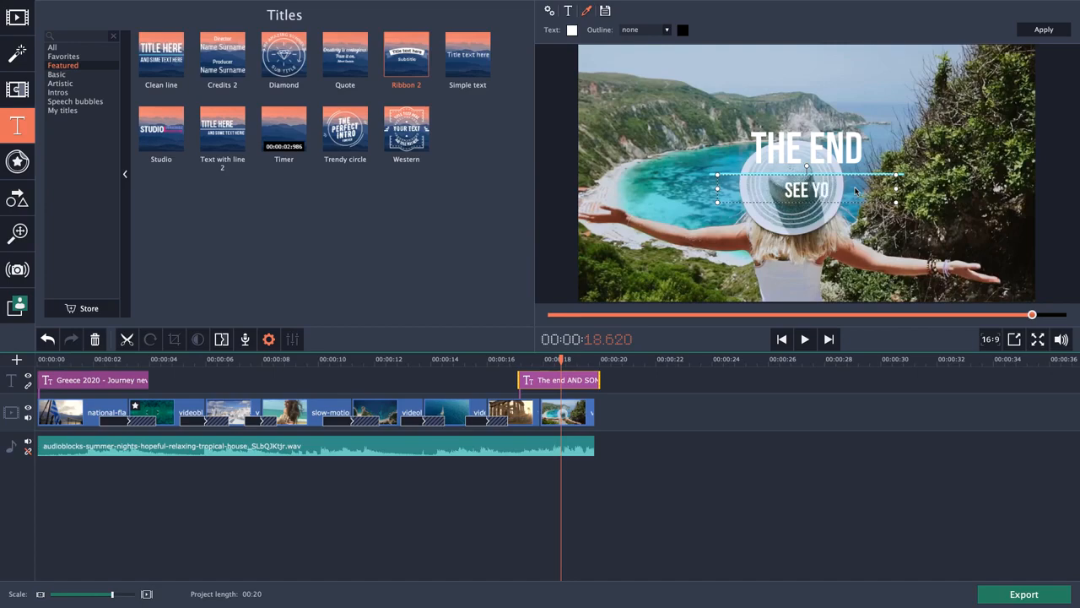
{"action": "type", "text": "u soon"}
{"action": "left_click", "coordinate": [746, 481]}
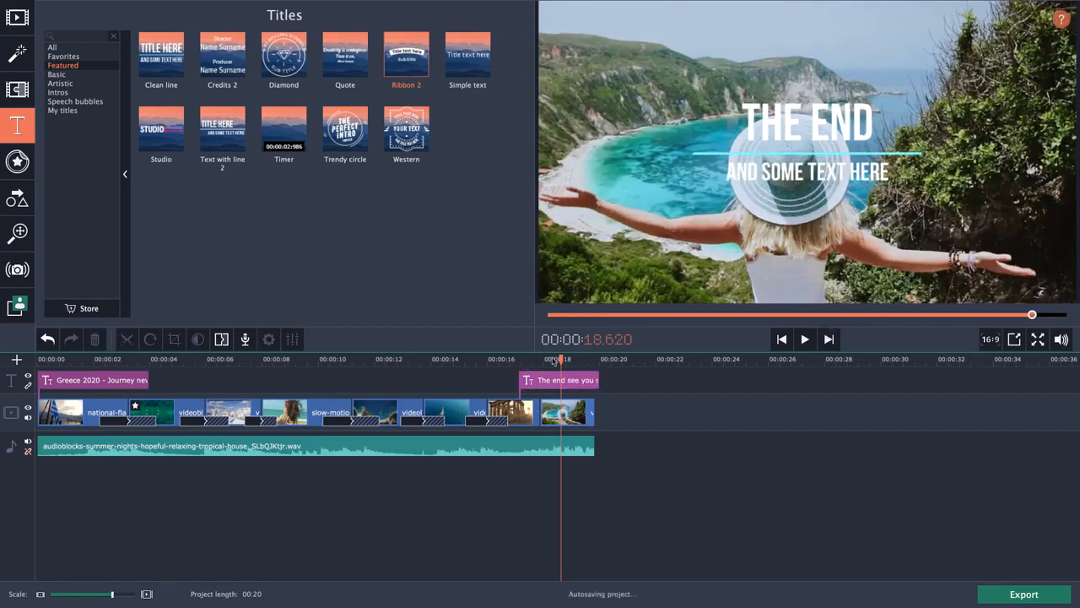
{"action": "left_click_drag", "start_coordinate": [578, 387], "coordinate": [570, 385]}
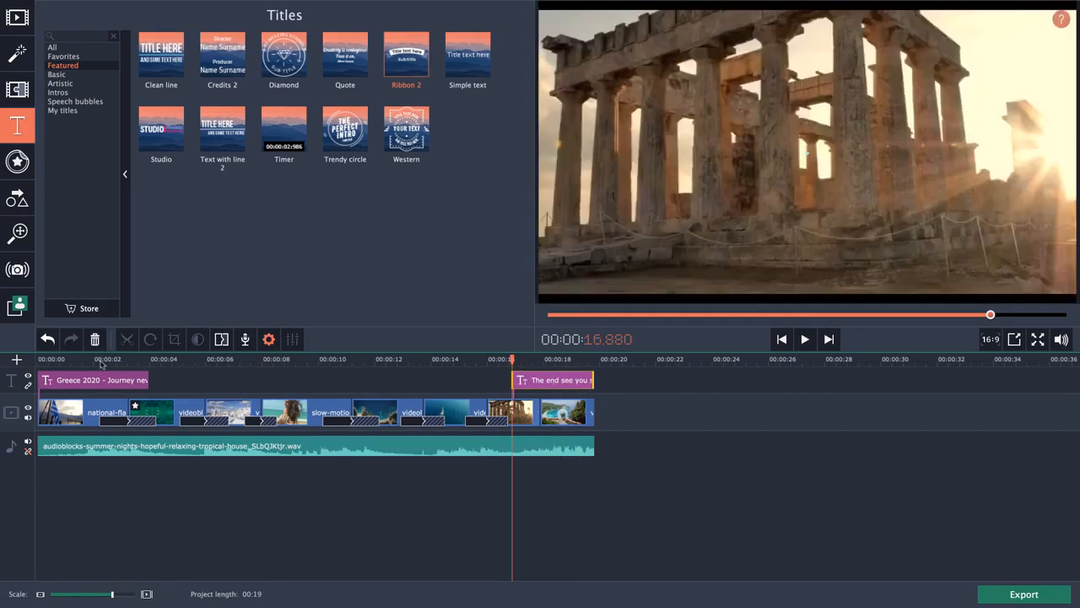
Play the video from the beginning to review the opening title, and return to the title's middle.
{"action": "left_click", "coordinate": [53, 360]}
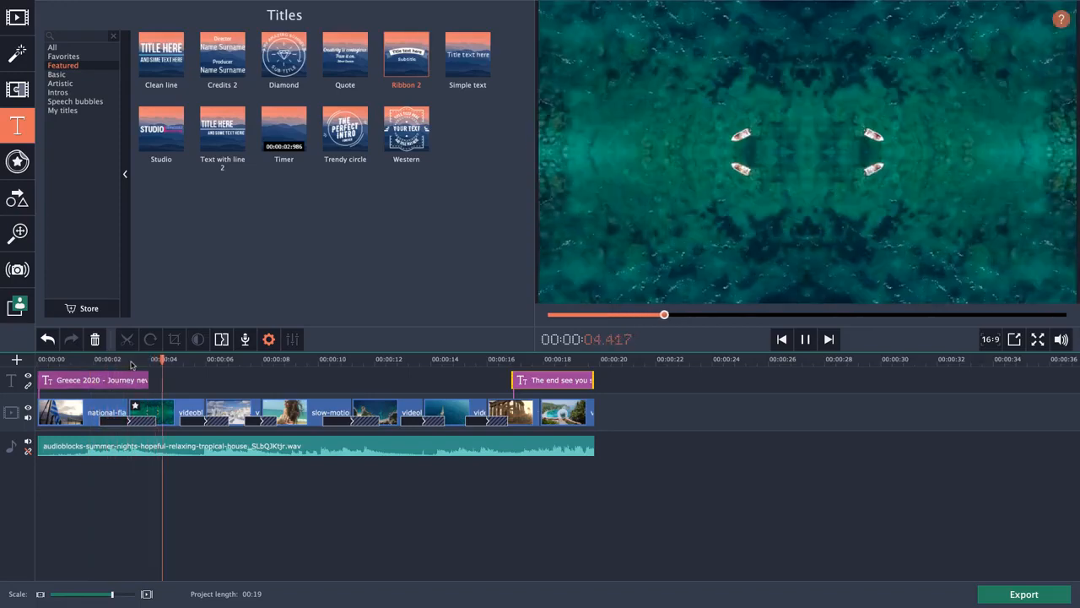
{"action": "key", "text": "space"}
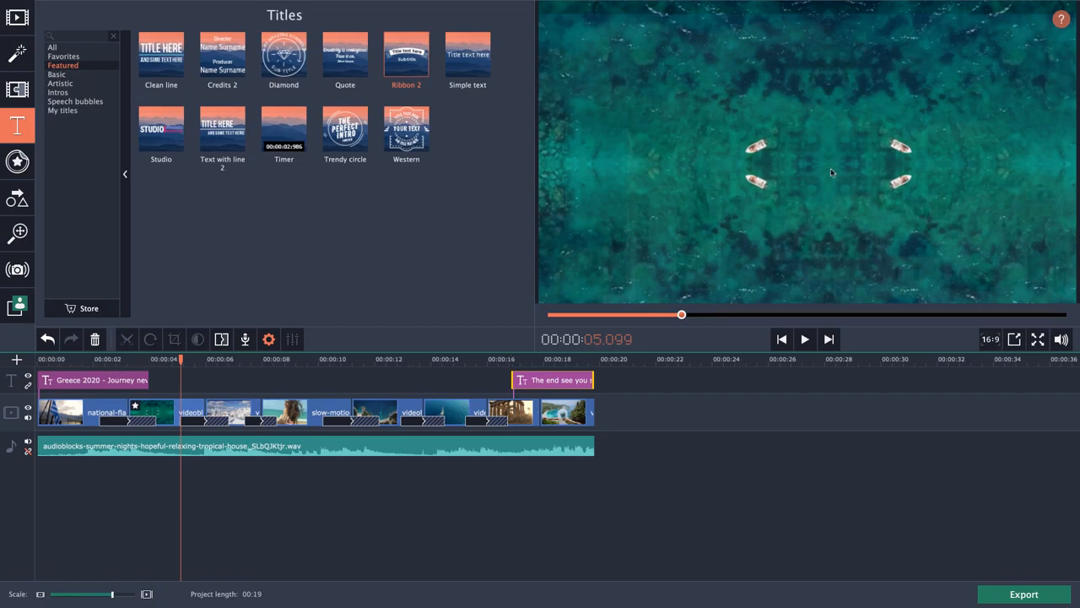
{"action": "left_click", "coordinate": [114, 362]}
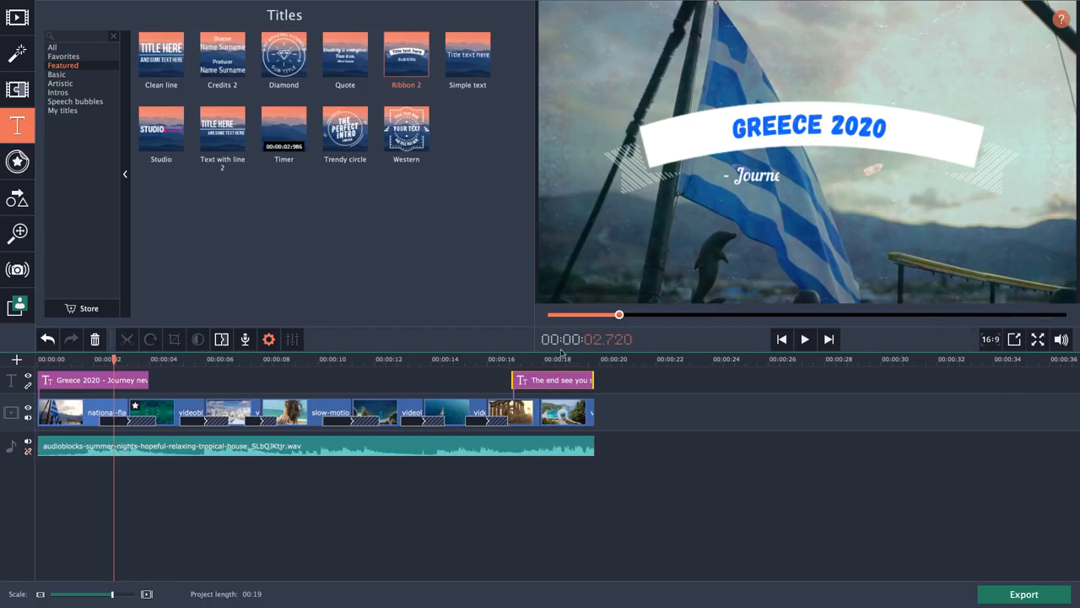
Play the video from about 16.5 seconds to the end to review the closing title.
{"action": "left_click", "coordinate": [505, 360]}
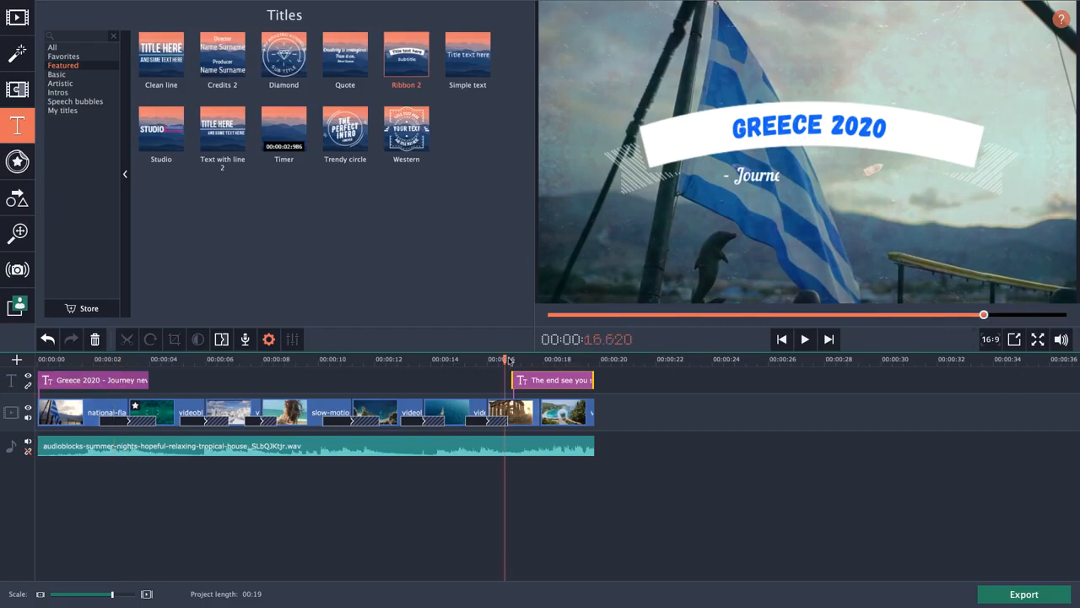
{"action": "left_click", "coordinate": [504, 360]}
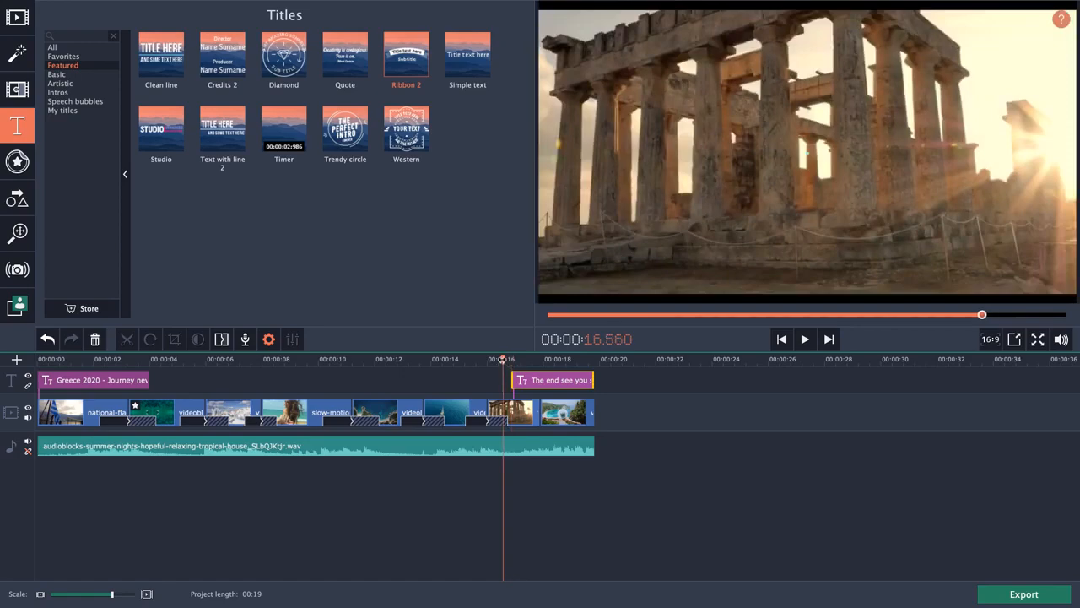
{"action": "key", "text": "space"}
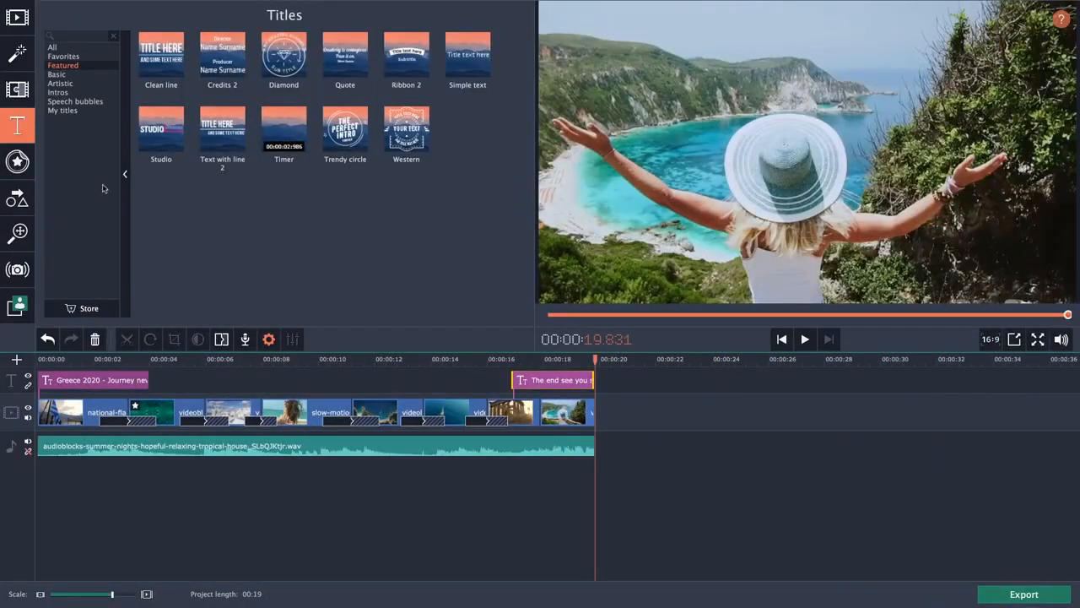
Browse the Summer, Favorites and Featured sticker collections.
{"action": "left_click", "coordinate": [23, 165]}
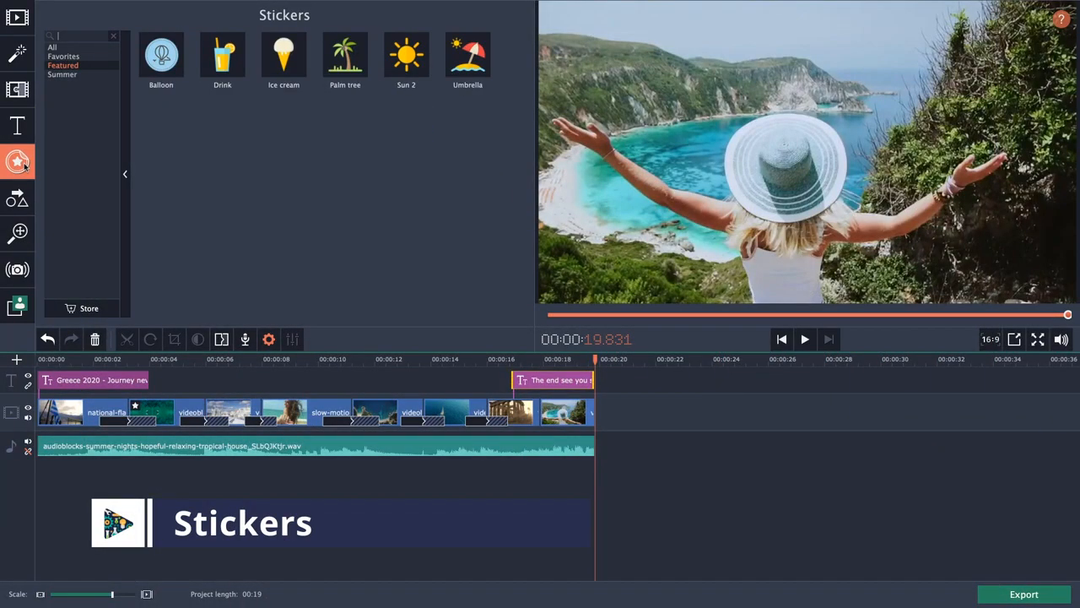
{"action": "left_click", "coordinate": [67, 74]}
{"action": "left_click", "coordinate": [68, 56]}
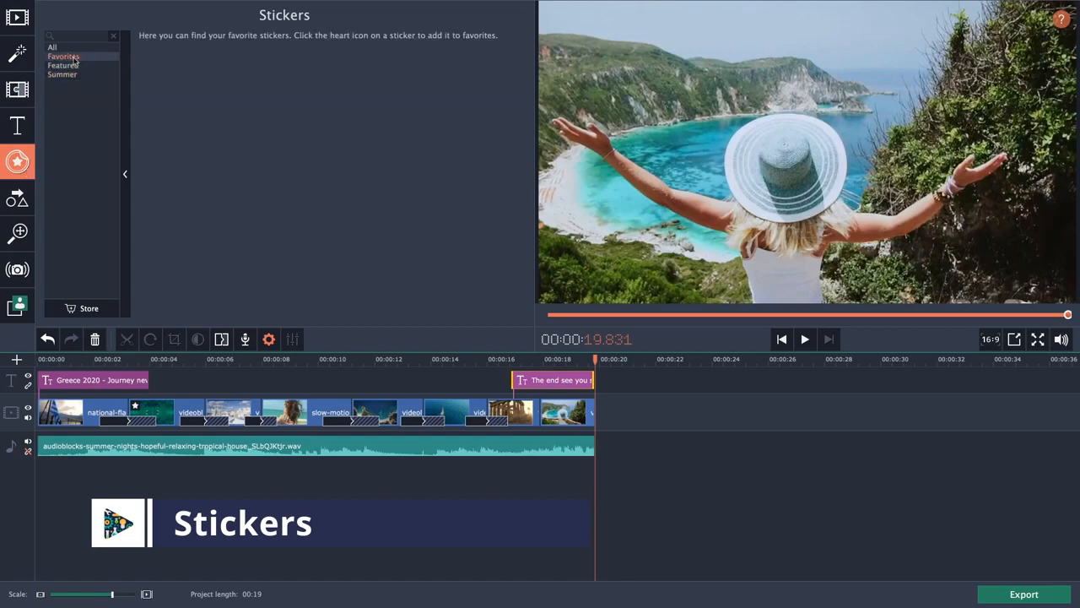
{"action": "left_click", "coordinate": [67, 65]}
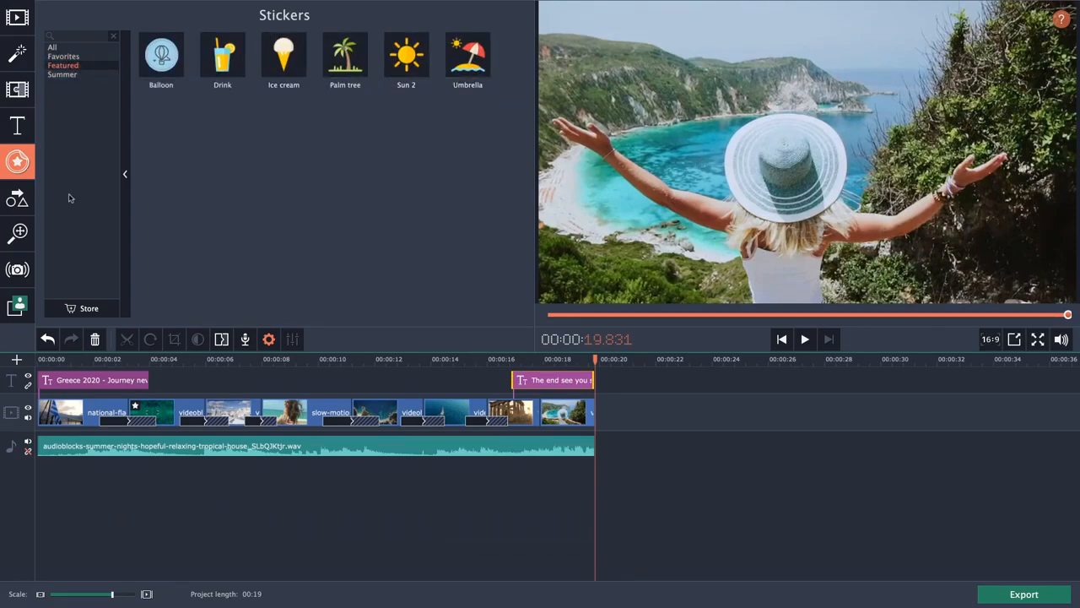
Add a Basic head 1 arrow callout at about 4.4 seconds and reshape it to point at the lower-right boat.
{"action": "left_click", "coordinate": [17, 198]}
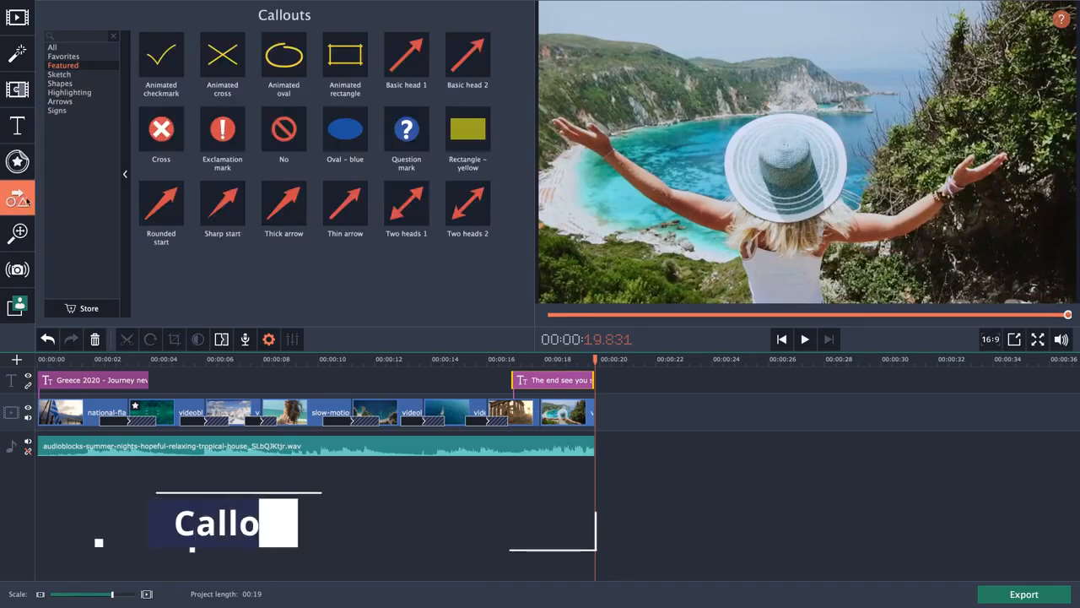
{"action": "left_click", "coordinate": [171, 360]}
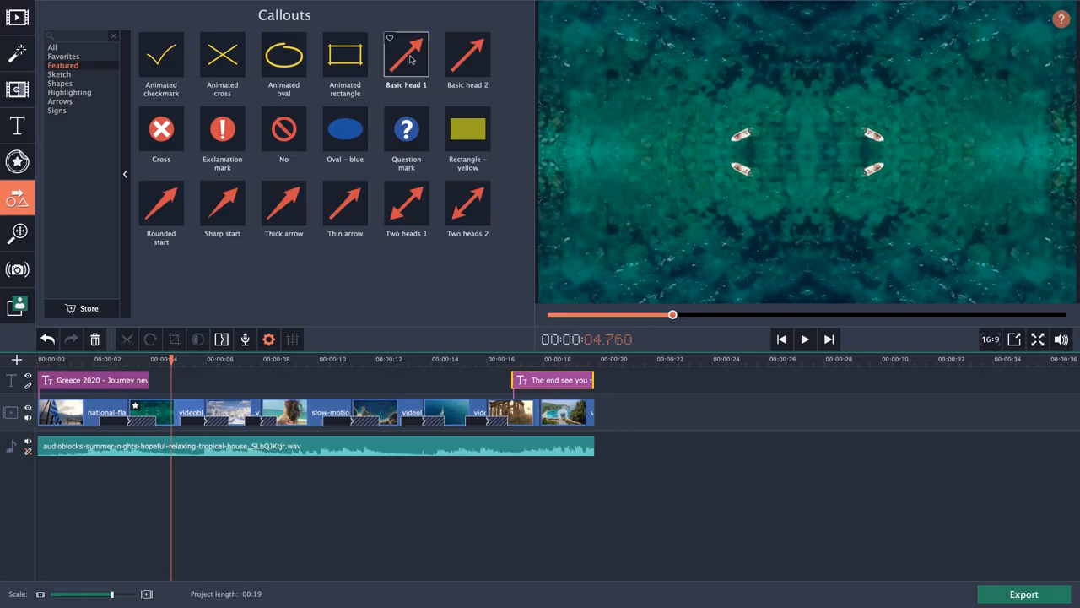
{"action": "left_click_drag", "start_coordinate": [409, 56], "coordinate": [164, 382]}
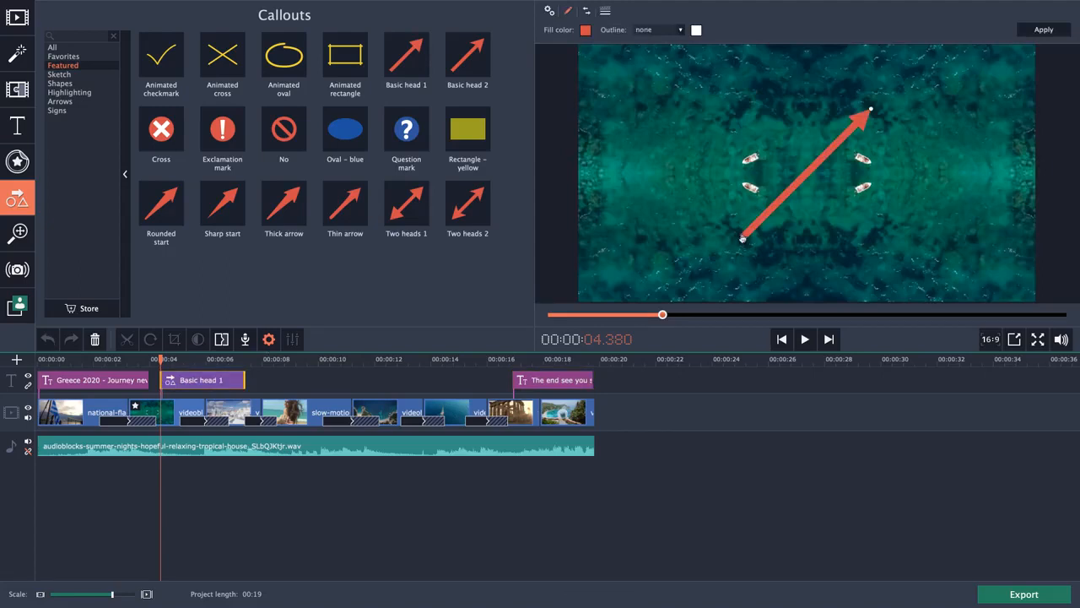
{"action": "left_click_drag", "start_coordinate": [742, 239], "coordinate": [687, 248]}
{"action": "left_click_drag", "start_coordinate": [872, 108], "coordinate": [850, 193]}
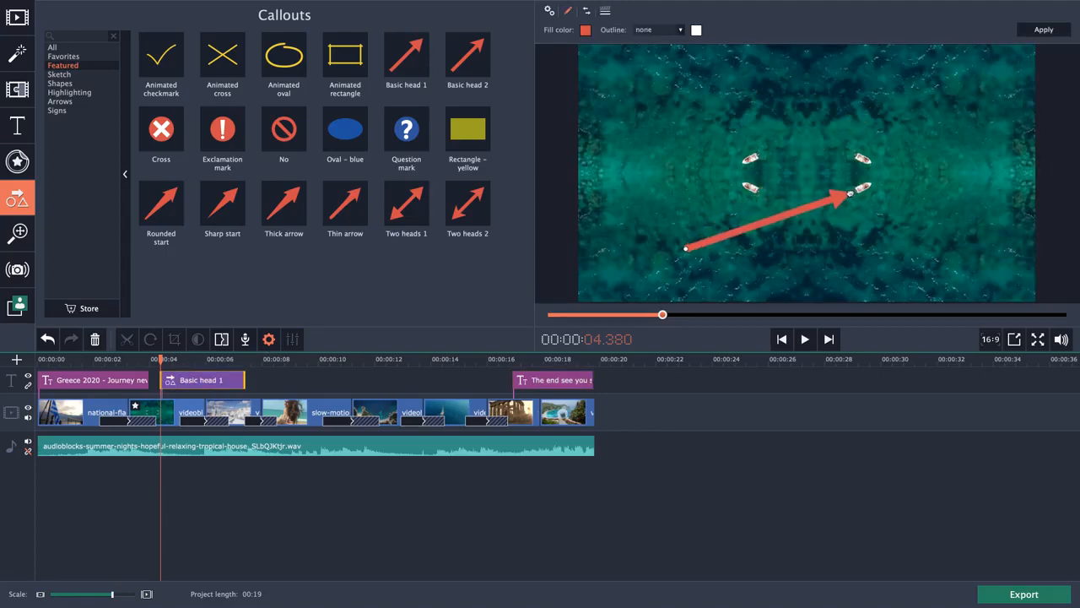
{"action": "left_click_drag", "start_coordinate": [687, 246], "coordinate": [725, 235]}
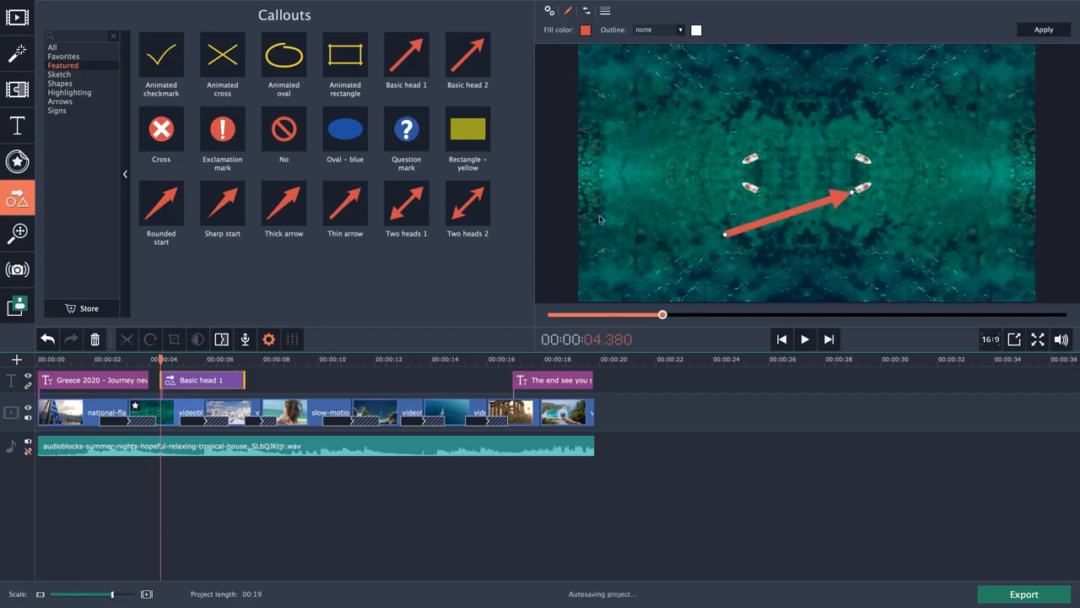
Set the arrow callout's fill color to blue #0c59cf and apply the changes.
{"action": "left_click", "coordinate": [586, 31]}
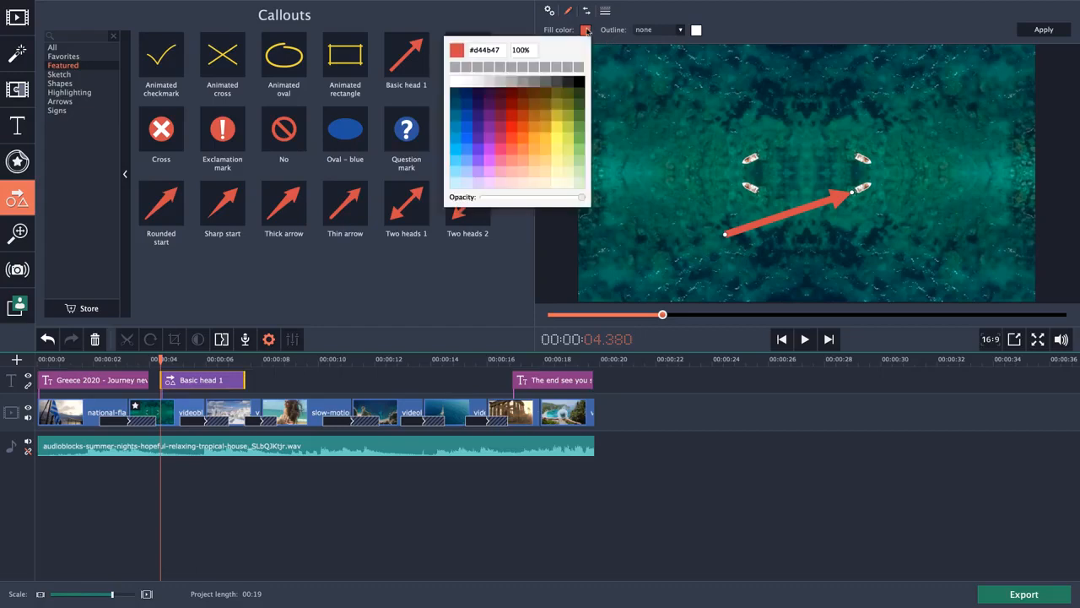
{"action": "left_click", "coordinate": [466, 126]}
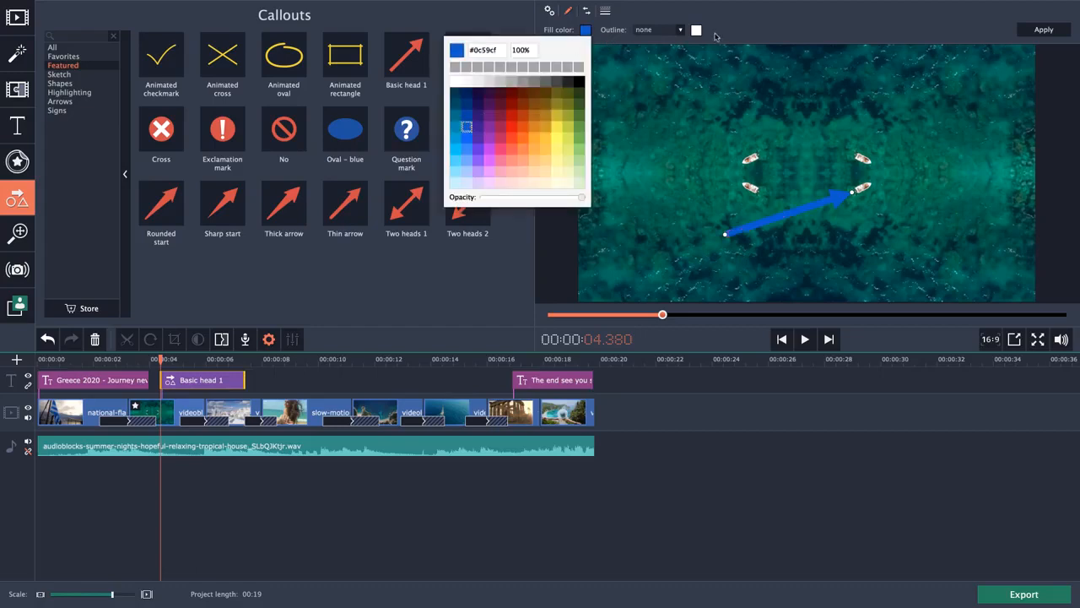
{"action": "left_click", "coordinate": [762, 15]}
{"action": "left_click", "coordinate": [1043, 30]}
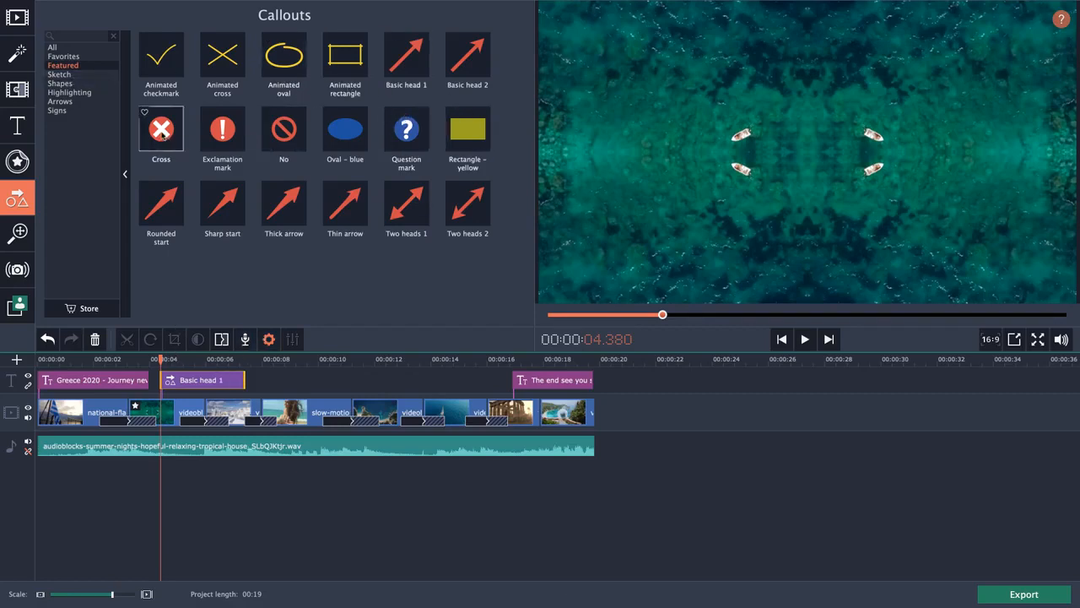
Browse the Sketch, Highlighting, Arrows and Signs callout categories.
{"action": "left_click", "coordinate": [59, 75]}
{"action": "left_click", "coordinate": [70, 92]}
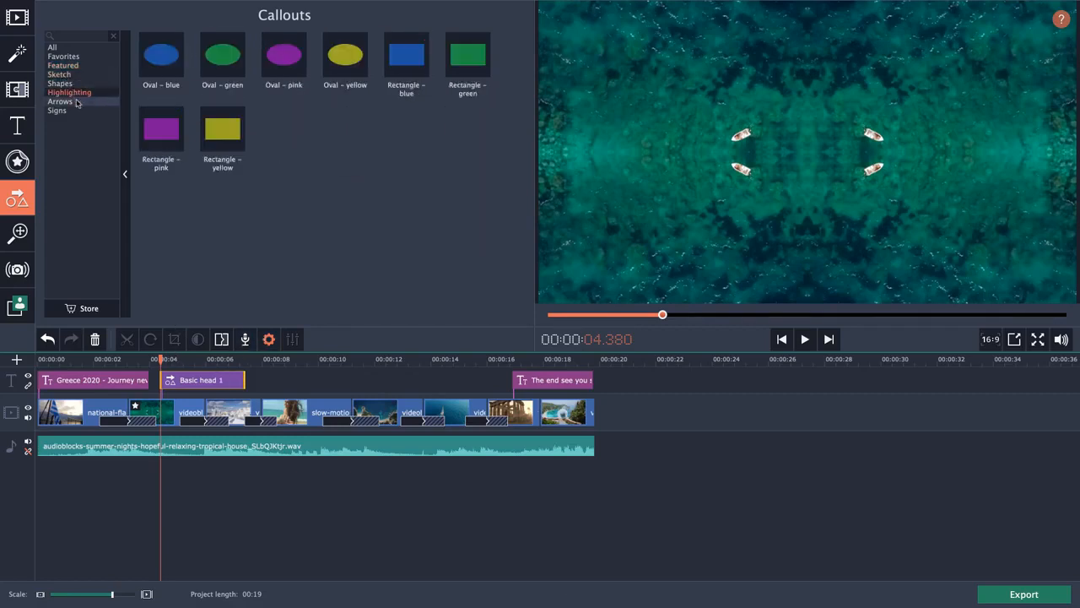
{"action": "left_click", "coordinate": [75, 102]}
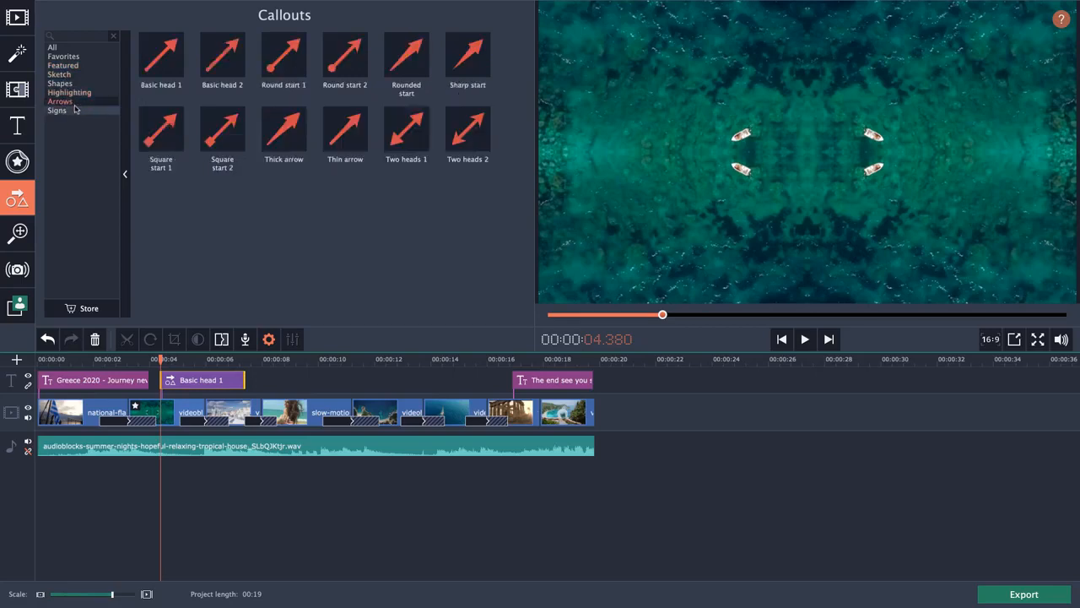
{"action": "left_click", "coordinate": [74, 111]}
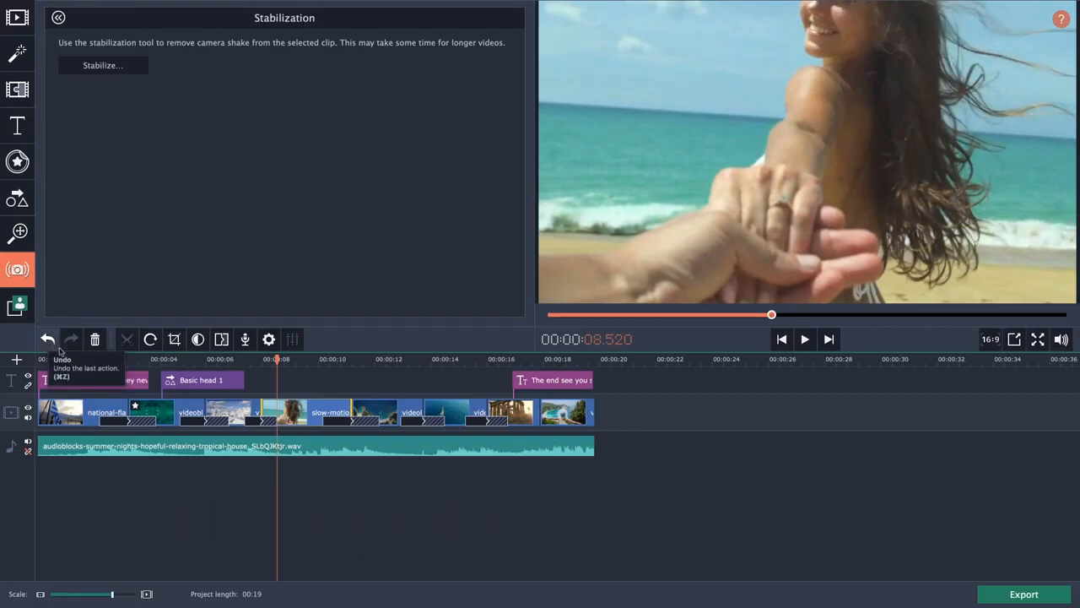
Select the beach clip, the clips after it and the music track together, and clear the selection.
{"action": "left_click", "coordinate": [305, 390]}
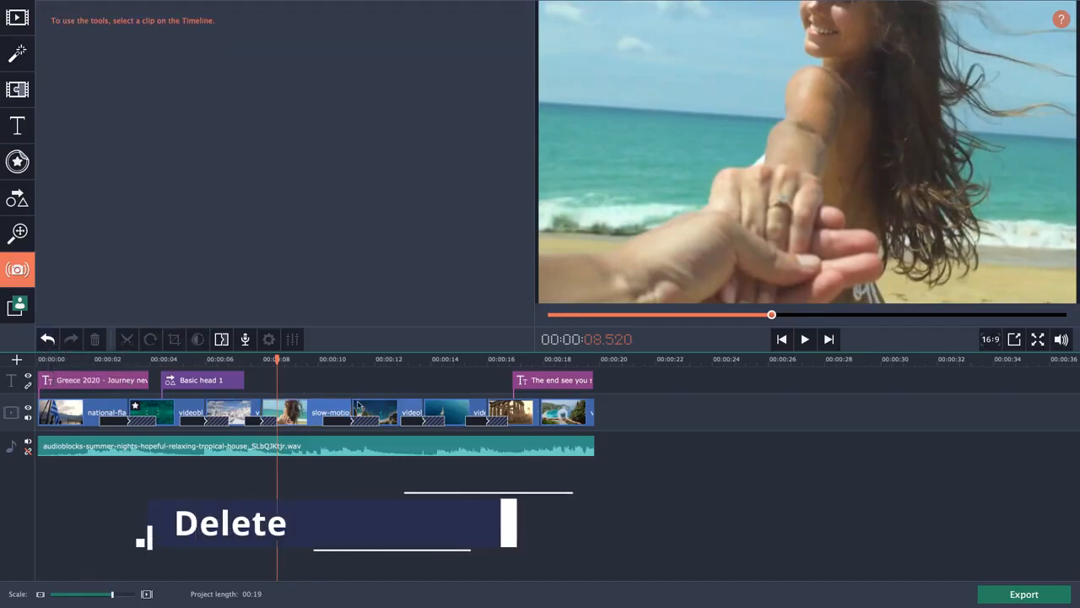
{"action": "left_click", "coordinate": [314, 412]}
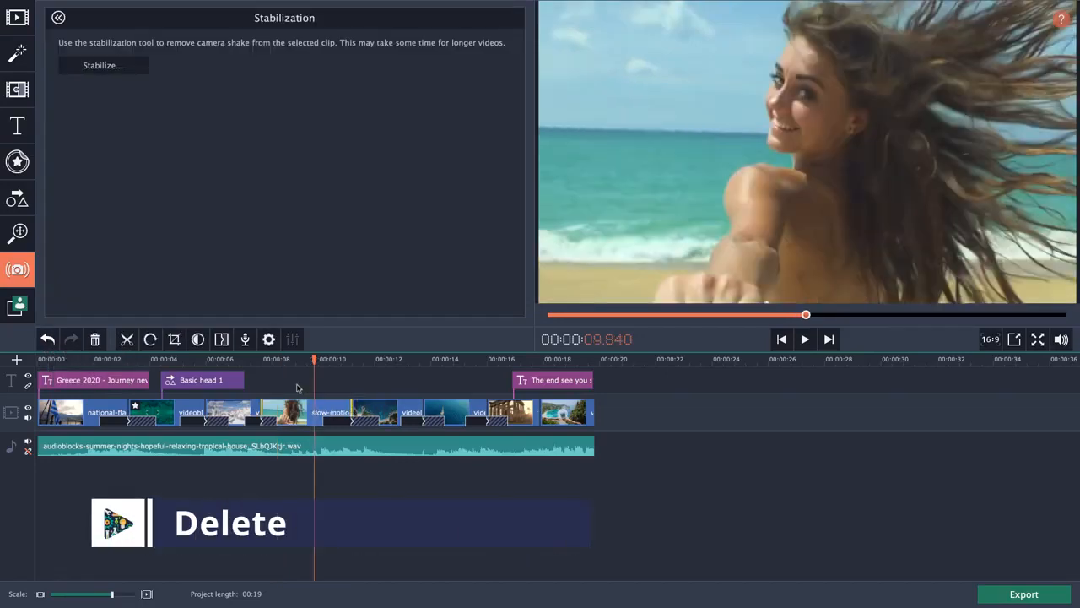
{"action": "left_click_drag", "start_coordinate": [302, 388], "coordinate": [536, 473]}
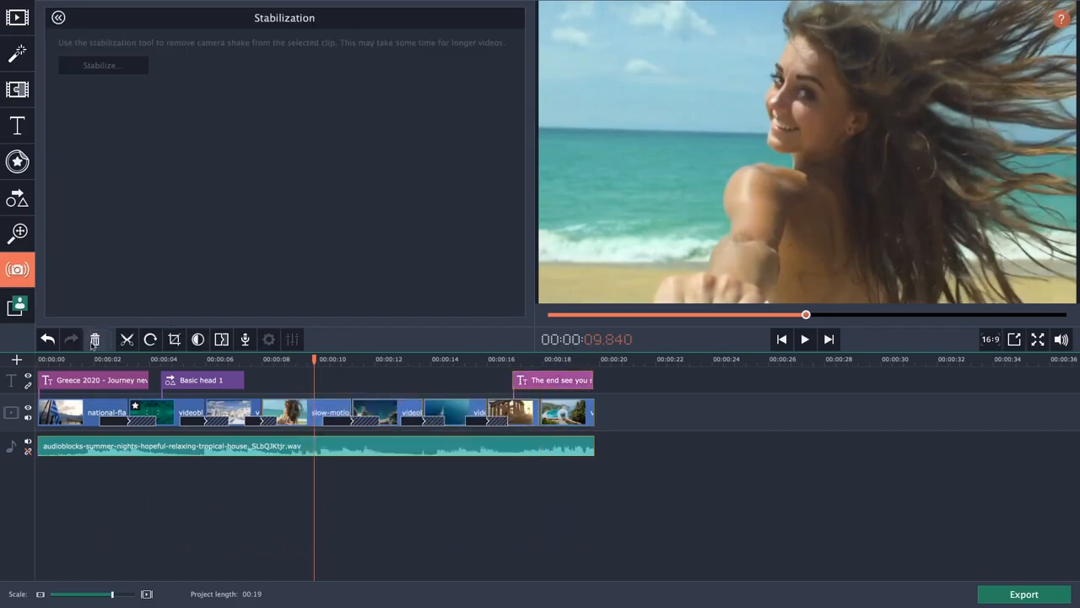
{"action": "left_click", "coordinate": [358, 377]}
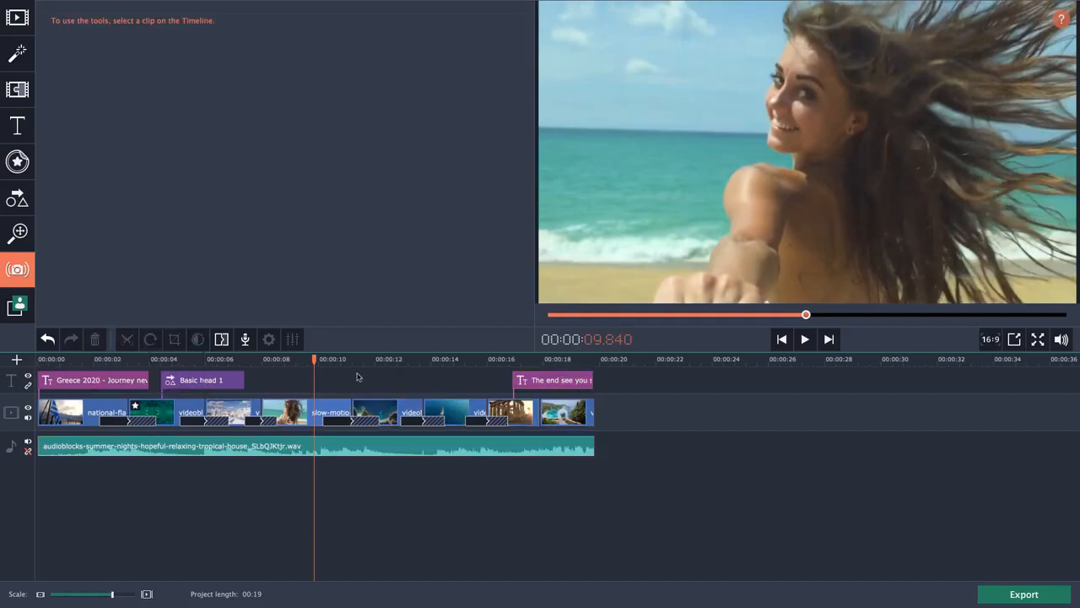
Split the clip of the woman on the beach at about 9.46 seconds.
{"action": "left_click", "coordinate": [305, 418]}
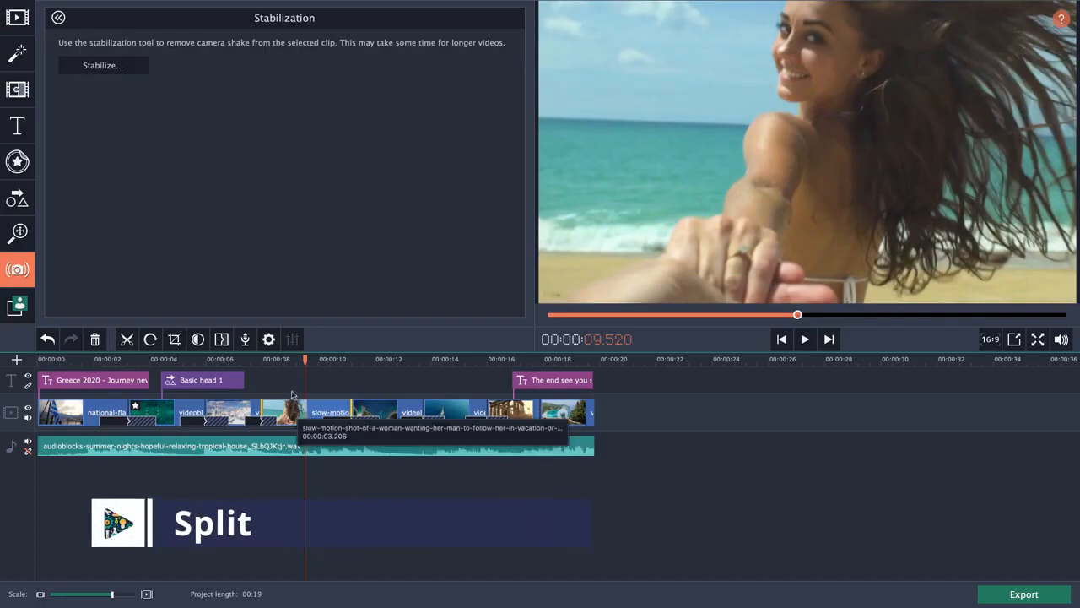
{"action": "left_click", "coordinate": [293, 393]}
{"action": "left_click", "coordinate": [293, 418]}
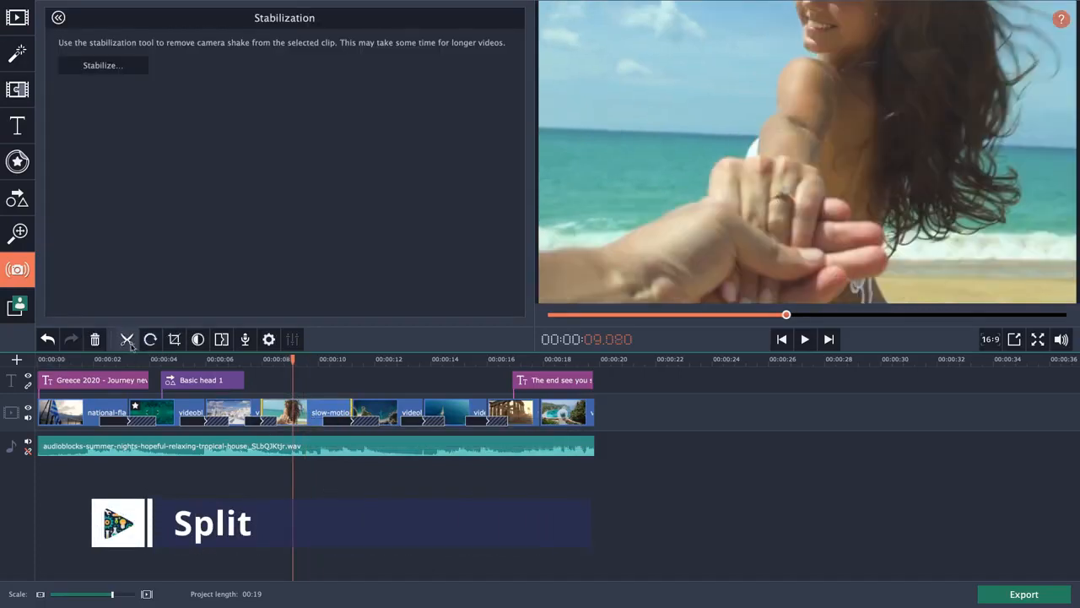
{"action": "left_click", "coordinate": [131, 344]}
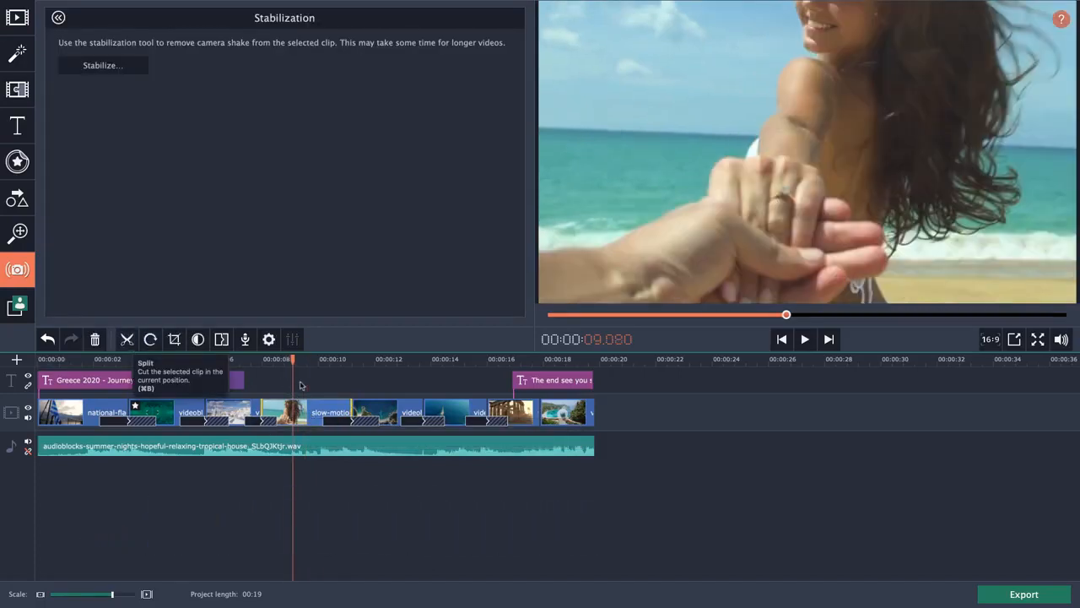
{"action": "left_click_drag", "start_coordinate": [296, 358], "coordinate": [299, 358]}
{"action": "left_click", "coordinate": [306, 408]}
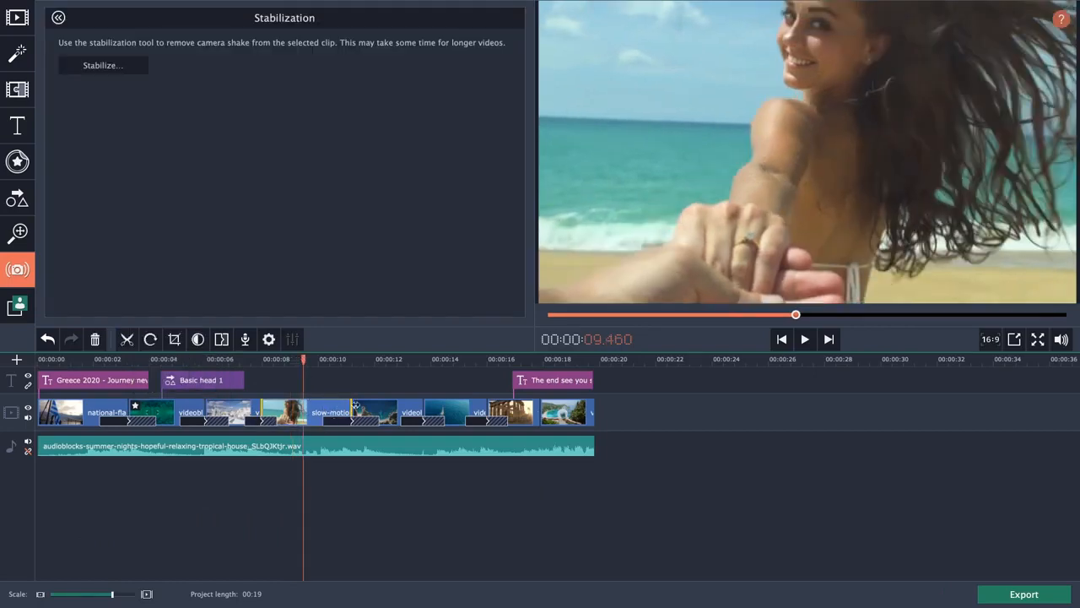
{"action": "left_click", "coordinate": [127, 339]}
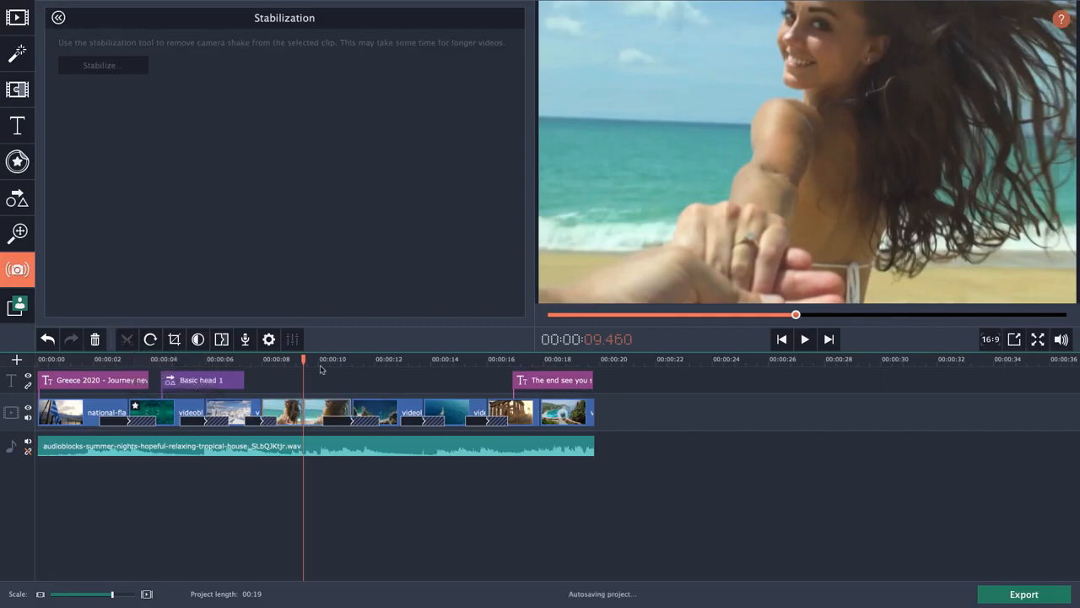
Move the second part of the split beach clip to between the sailboat clip and the temple clip.
{"action": "left_click_drag", "start_coordinate": [302, 359], "coordinate": [295, 361]}
{"action": "left_click", "coordinate": [279, 361]}
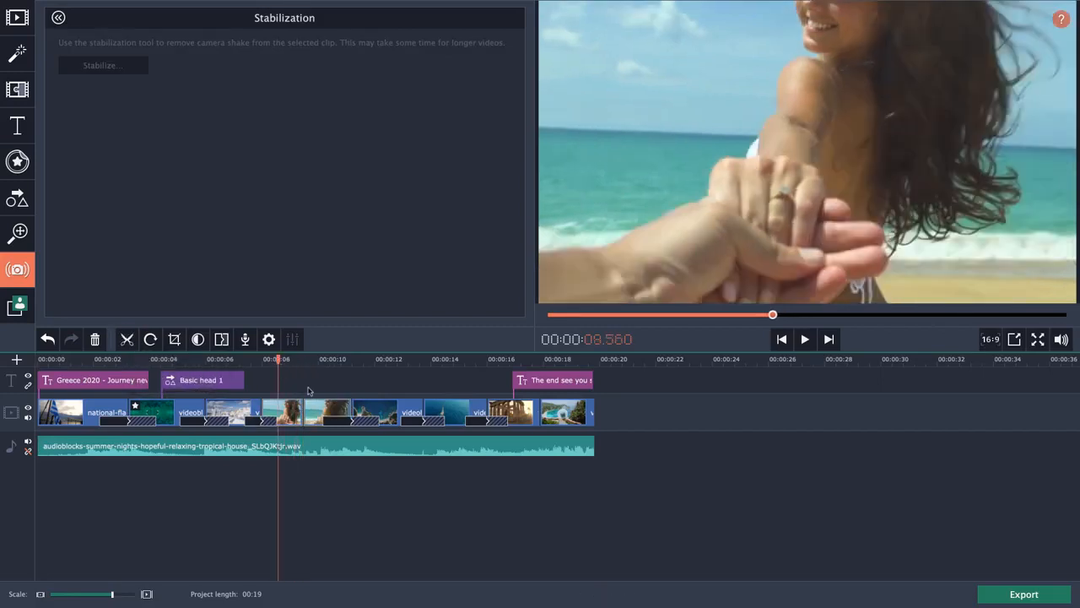
{"action": "left_click", "coordinate": [313, 407]}
{"action": "left_click", "coordinate": [283, 408]}
{"action": "left_click", "coordinate": [311, 409]}
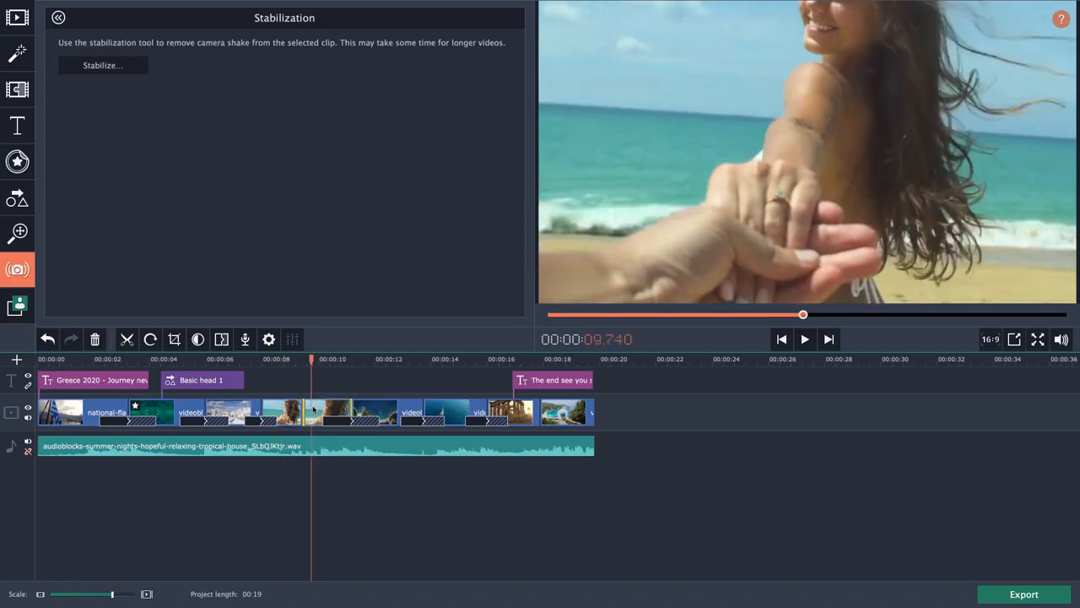
{"action": "left_click_drag", "start_coordinate": [319, 411], "coordinate": [466, 449]}
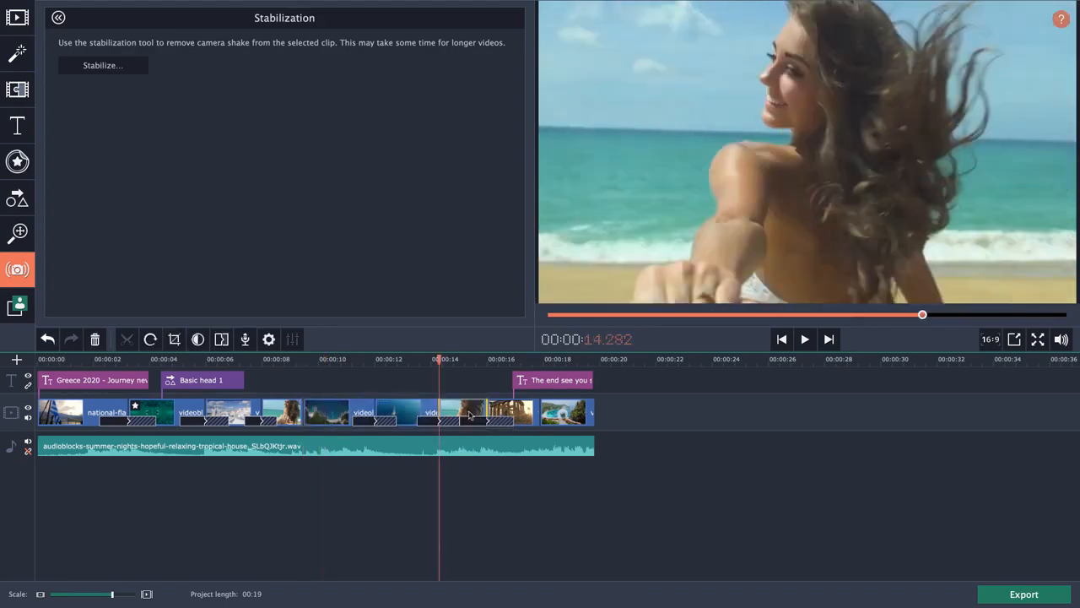
Rotate the first part of the beach clip through a full turn in 90° steps.
{"action": "left_click", "coordinate": [281, 412]}
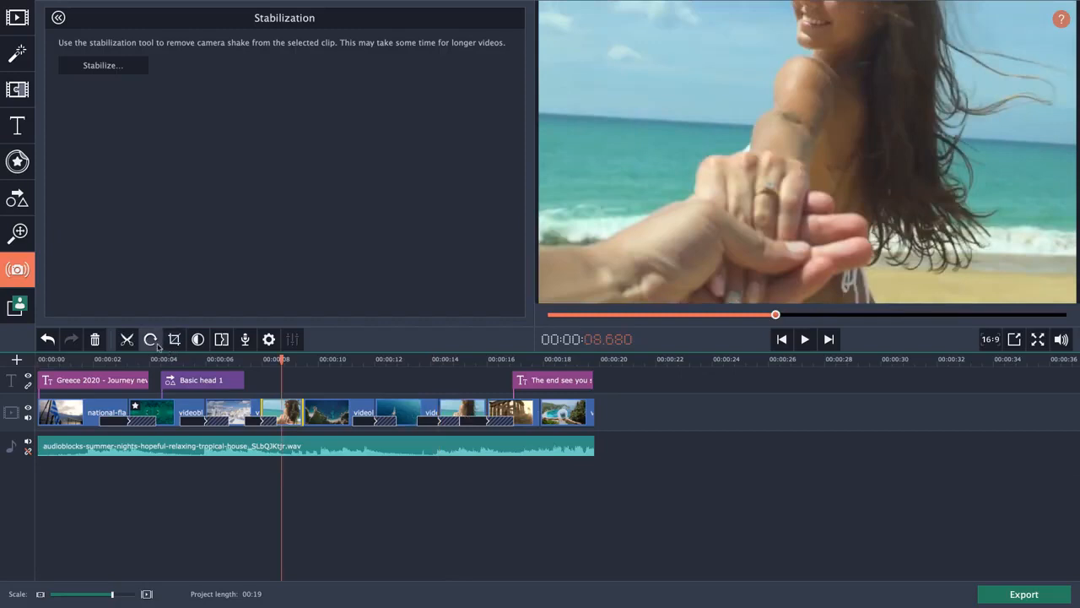
{"action": "left_click", "coordinate": [155, 343]}
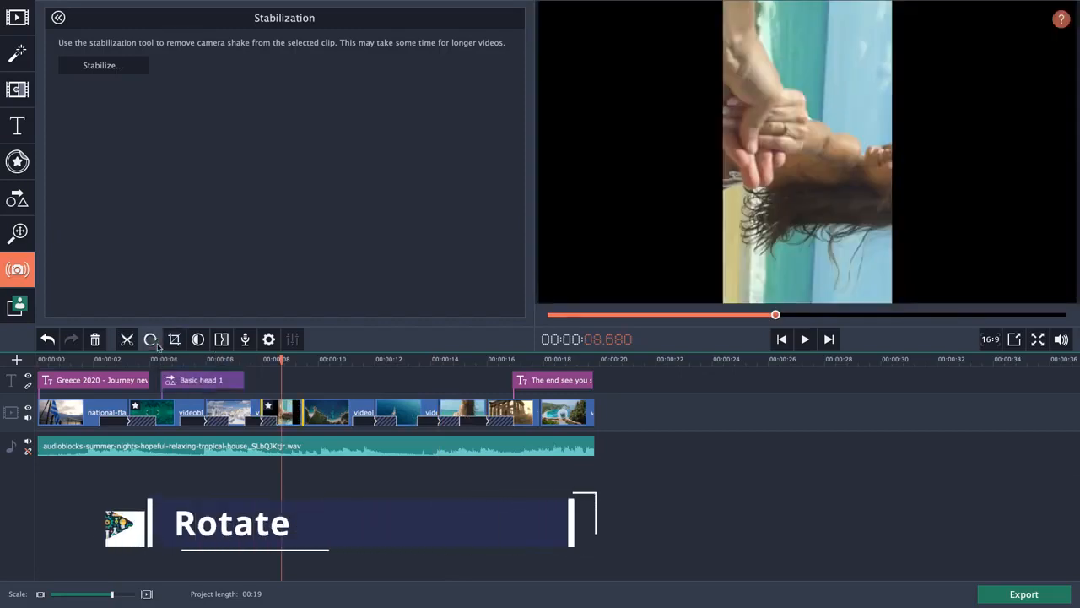
{"action": "left_click", "coordinate": [156, 343]}
{"action": "left_click", "coordinate": [155, 343]}
{"action": "left_click", "coordinate": [155, 343]}
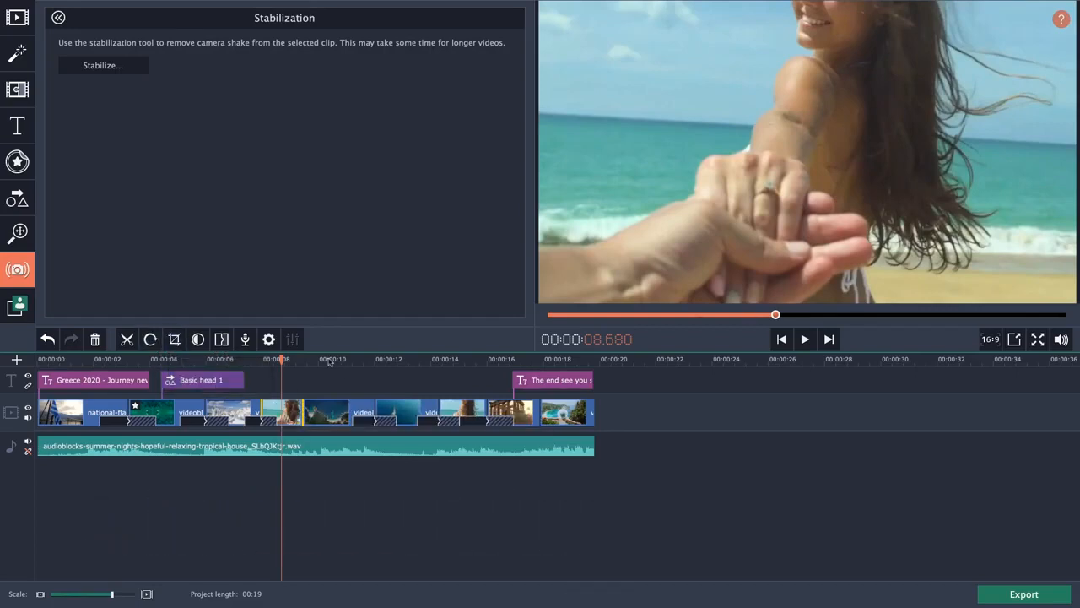
Crop the sailboat clip to about 75% of the frame from its upper-left corner and rotate the image by 13.8°.
{"action": "left_click", "coordinate": [326, 405]}
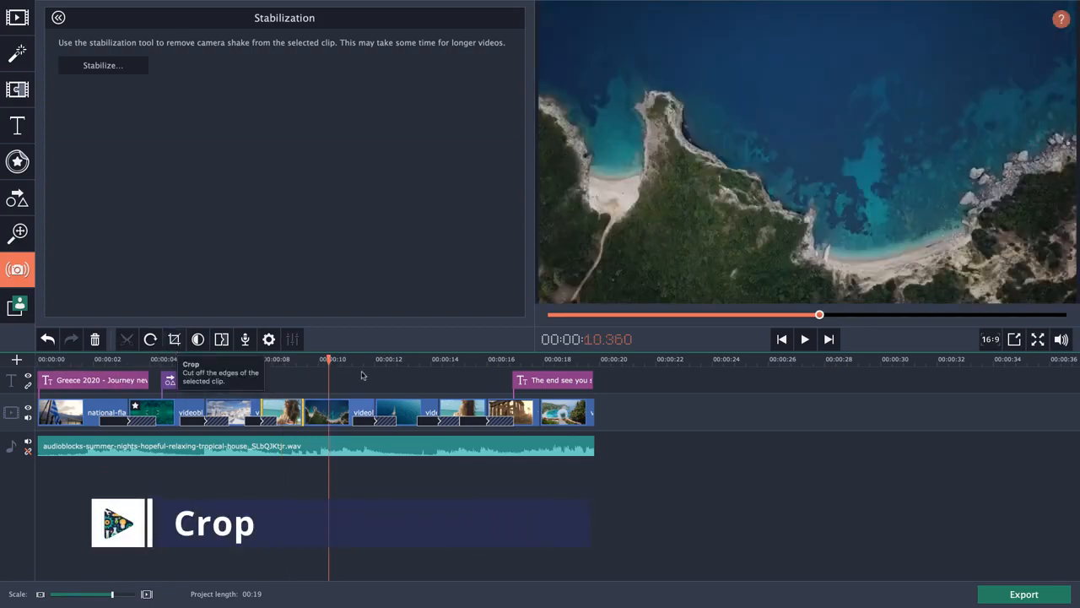
{"action": "left_click", "coordinate": [398, 411]}
{"action": "left_click", "coordinate": [402, 411]}
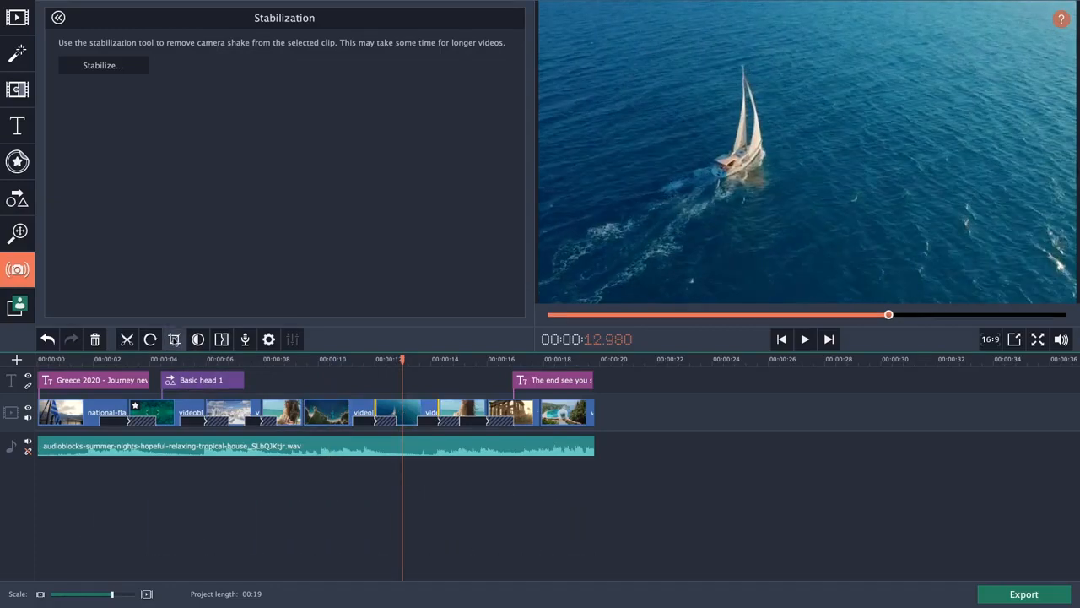
{"action": "left_click", "coordinate": [174, 339]}
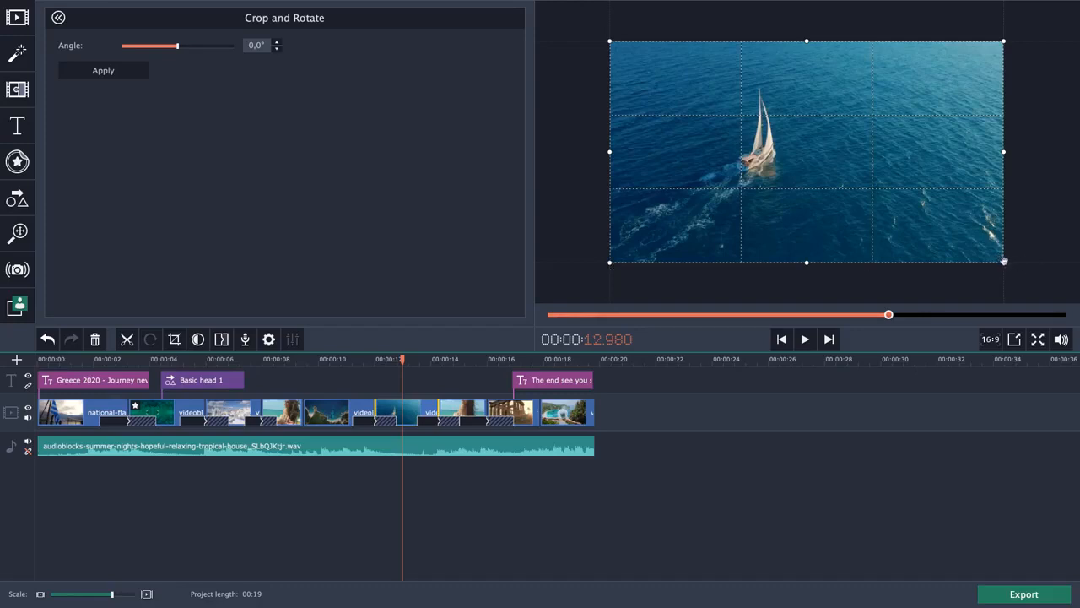
{"action": "left_click_drag", "start_coordinate": [1003, 261], "coordinate": [914, 212]}
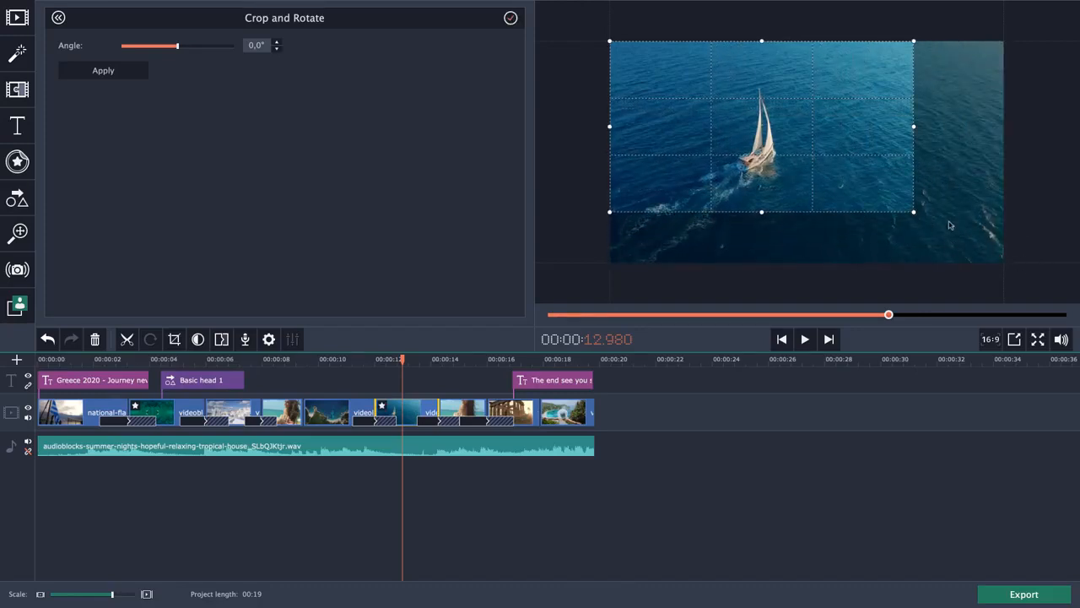
{"action": "left_click_drag", "start_coordinate": [916, 213], "coordinate": [908, 207]}
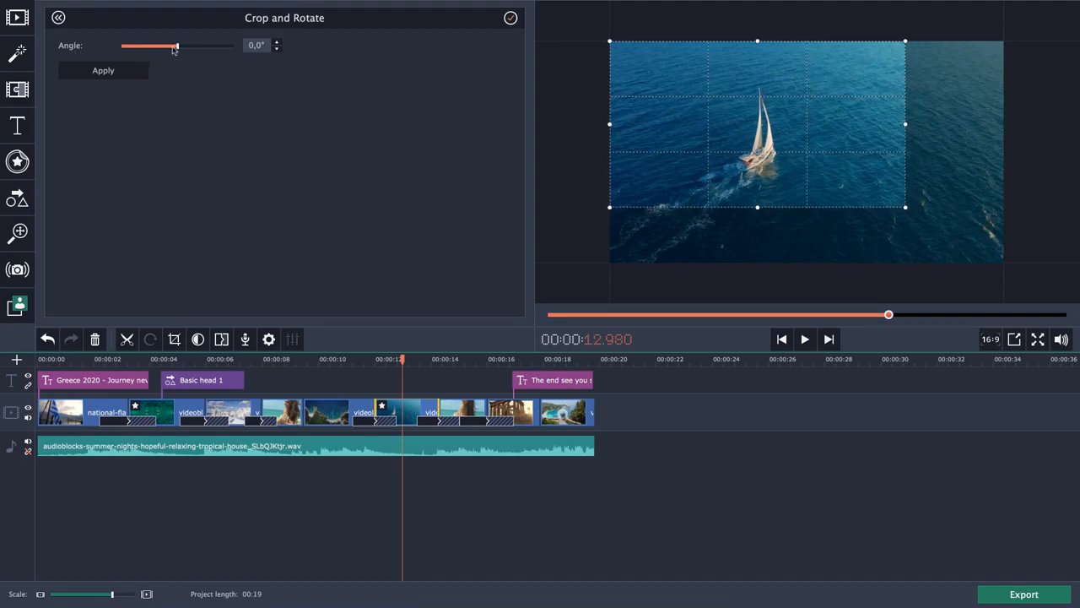
{"action": "left_click_drag", "start_coordinate": [179, 48], "coordinate": [181, 48]}
{"action": "left_click_drag", "start_coordinate": [183, 48], "coordinate": [188, 48]}
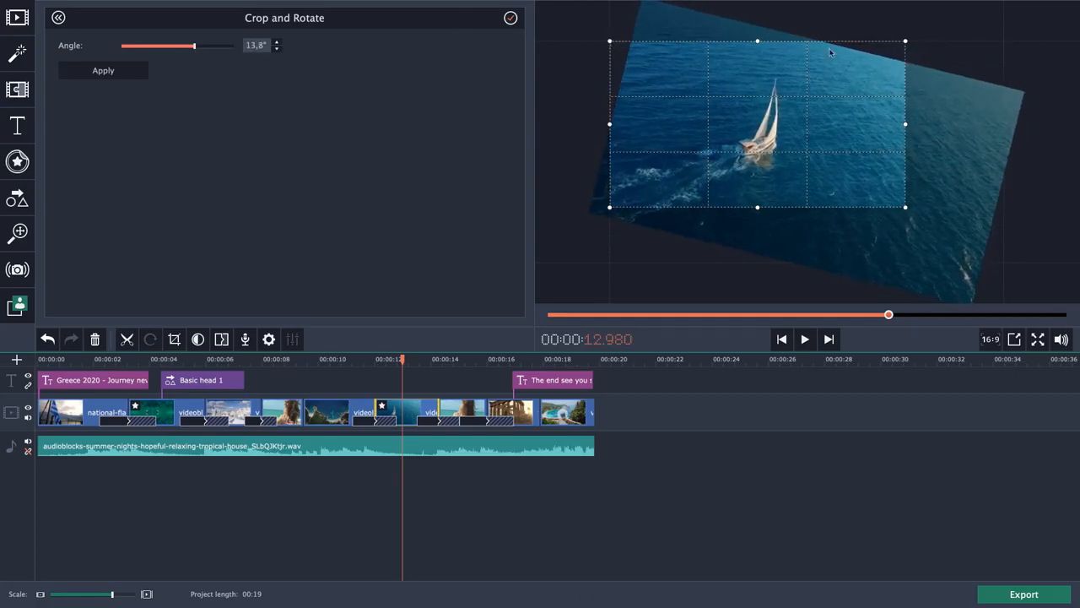
Shrink the crop frame closer around the sailboat and apply the crop and rotation to the clip.
{"action": "left_click_drag", "start_coordinate": [611, 41], "coordinate": [681, 92]}
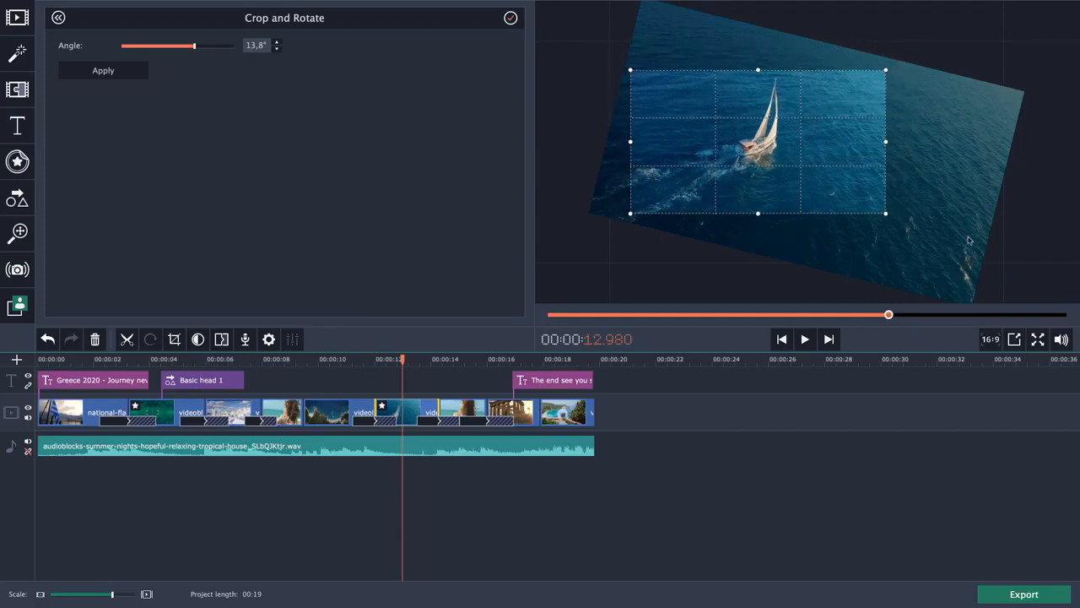
{"action": "left_click", "coordinate": [103, 70]}
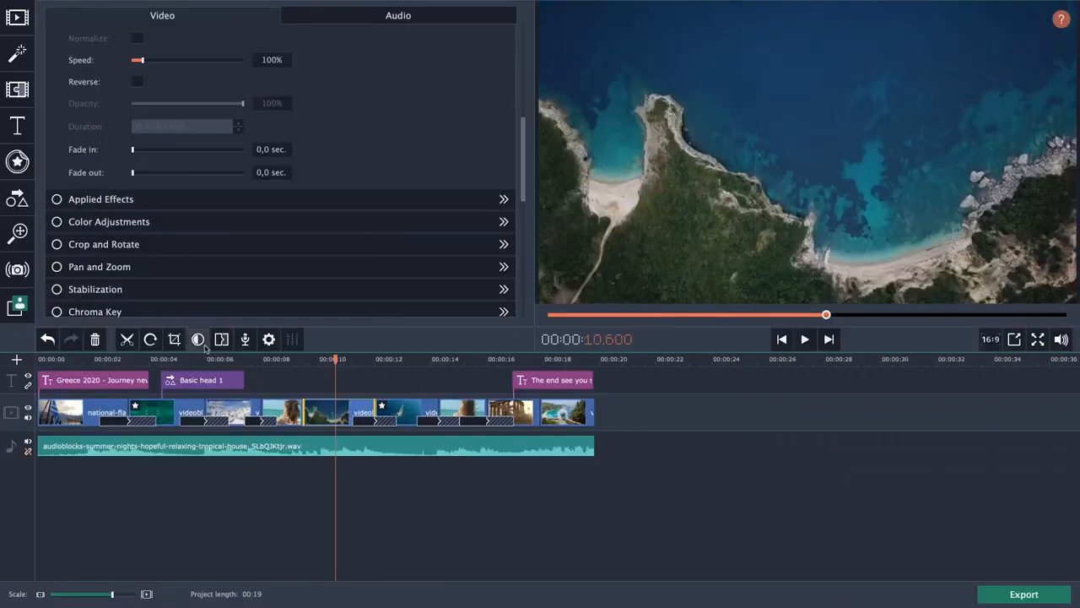
Try the Auto Contrast adjustment on the aerial coastline clip and undo it.
{"action": "left_click", "coordinate": [203, 342]}
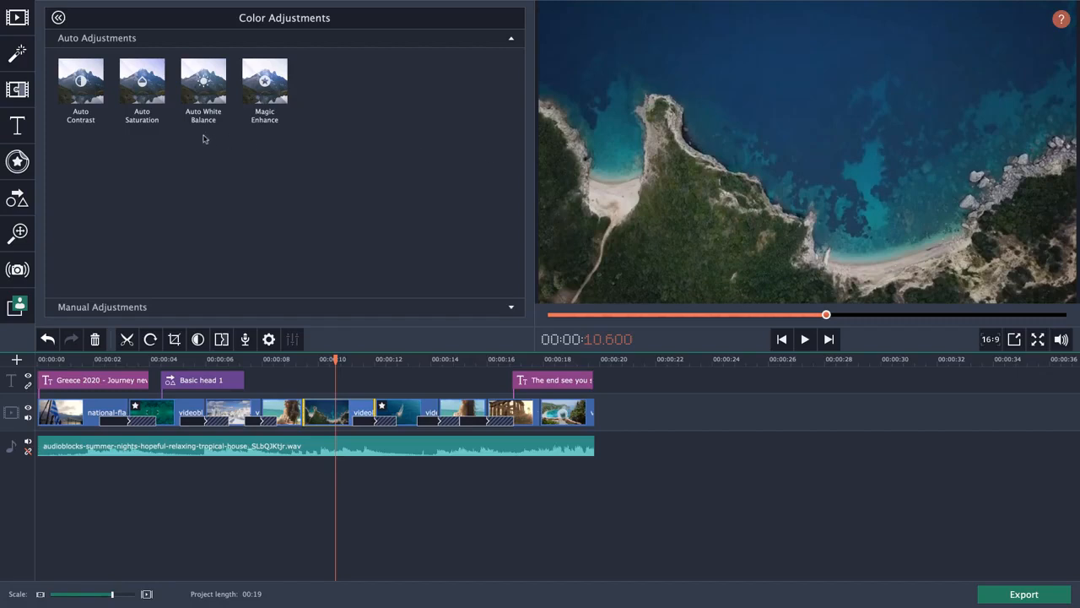
{"action": "left_click_drag", "start_coordinate": [81, 84], "coordinate": [319, 406]}
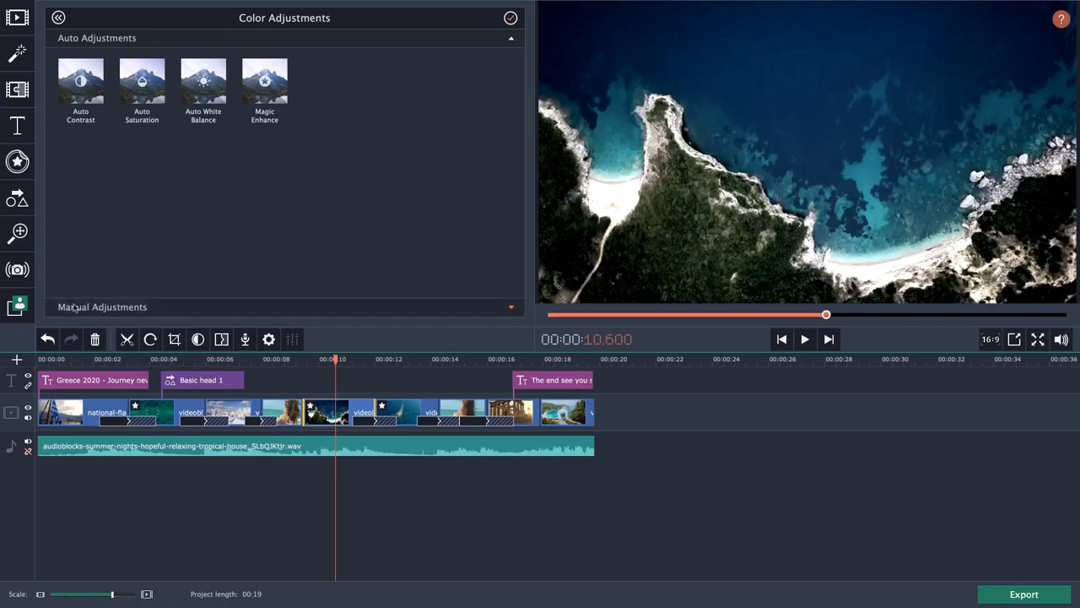
{"action": "left_click", "coordinate": [48, 340]}
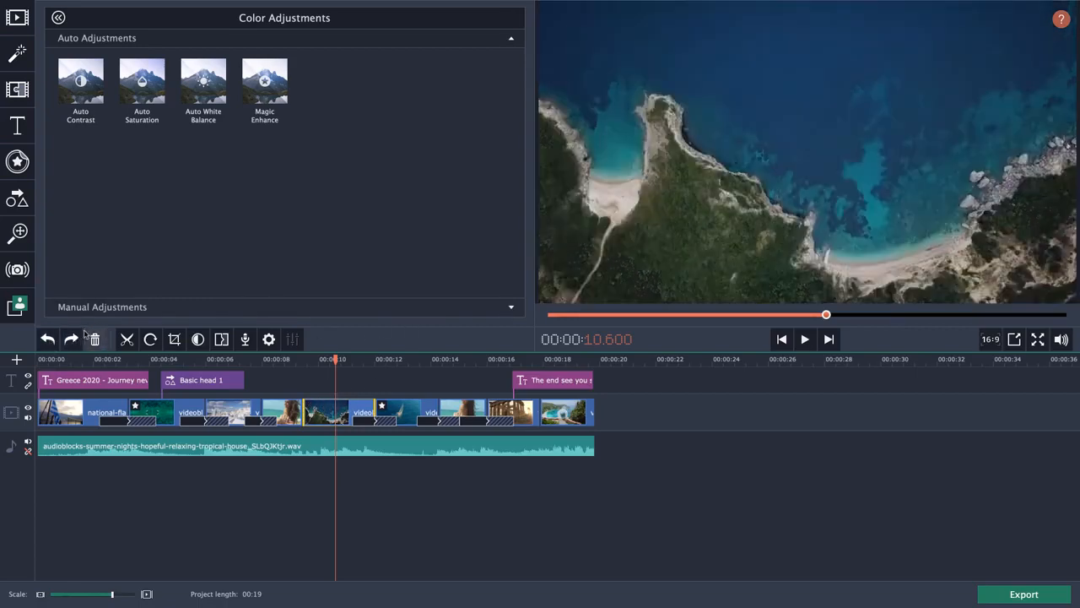
Set the aerial coastline clip's saturation to 1.87 and its shadows to -22 in the manual color adjustments.
{"action": "left_click", "coordinate": [141, 308]}
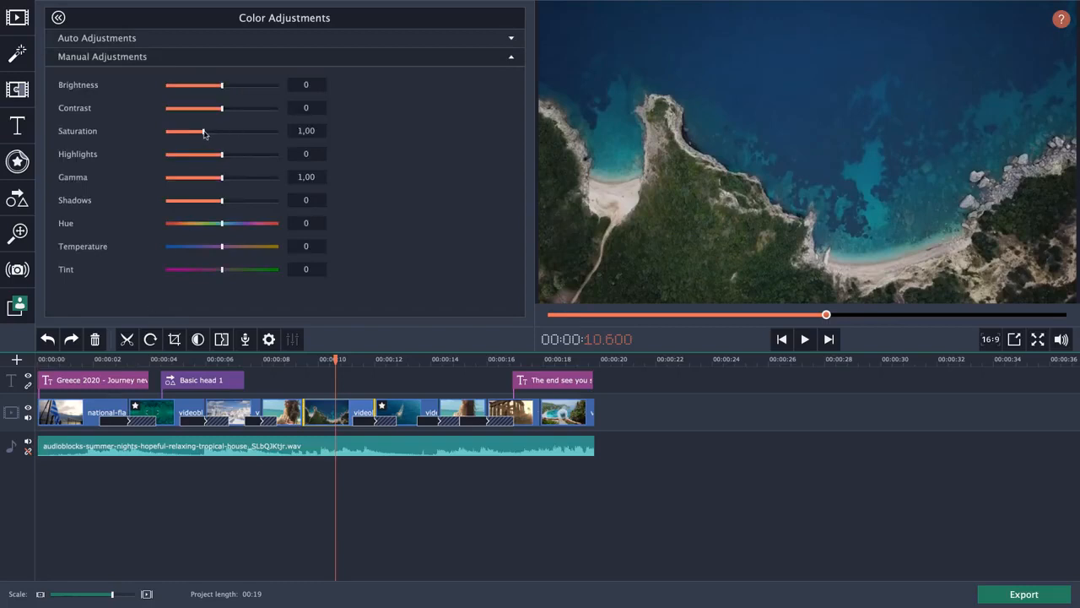
{"action": "left_click_drag", "start_coordinate": [203, 133], "coordinate": [229, 135]}
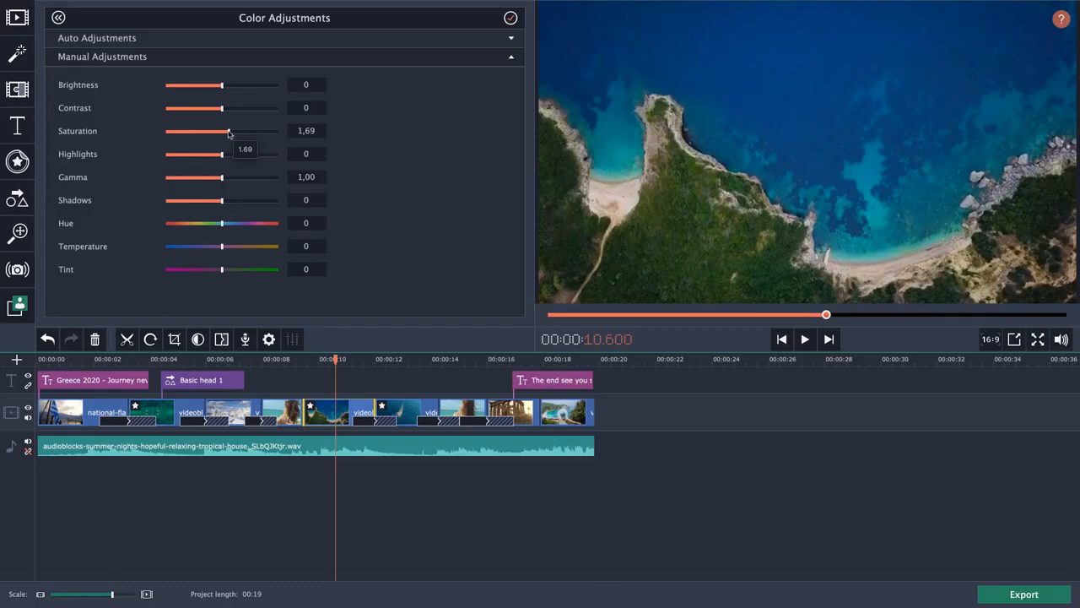
{"action": "mouse_move", "coordinate": [228, 135]}
{"action": "left_mouse_down"}
{"action": "mouse_move", "coordinate": [210, 134]}
{"action": "mouse_move", "coordinate": [236, 135]}
{"action": "left_mouse_up"}
{"action": "left_click_drag", "start_coordinate": [224, 203], "coordinate": [261, 203]}
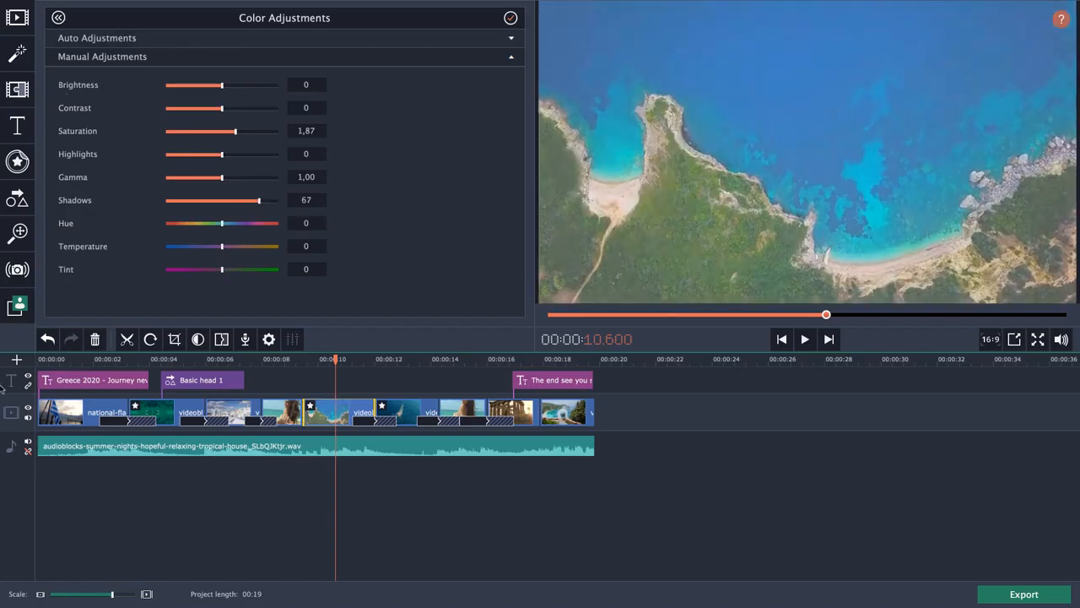
{"action": "left_click", "coordinate": [48, 339]}
{"action": "left_click", "coordinate": [46, 338]}
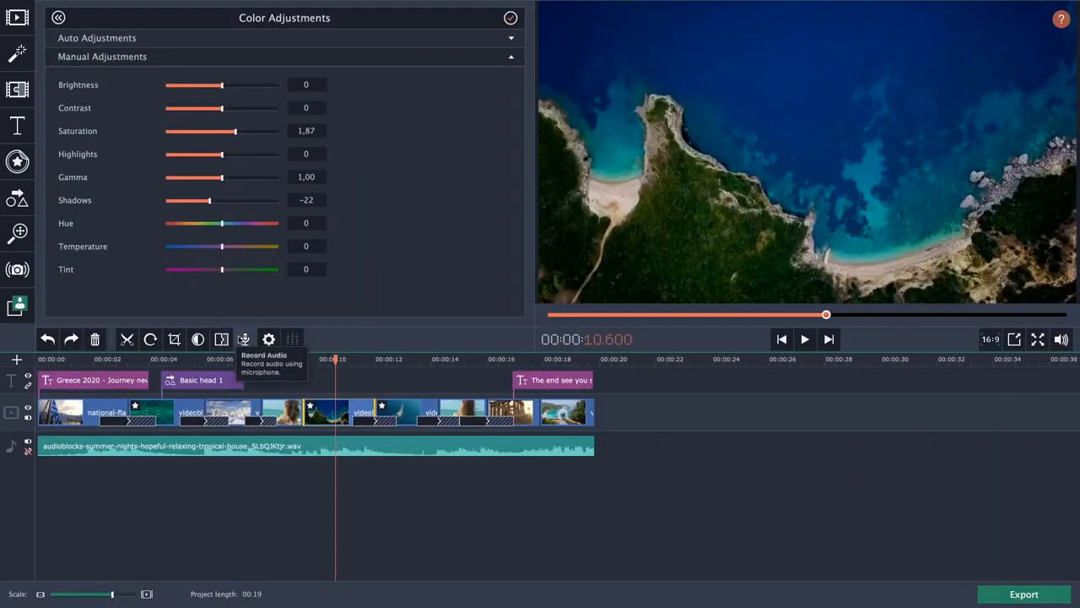
Prepare an audio recording at 3.92 seconds with the Yeti Stereo Microphone as the audio device.
{"action": "left_click", "coordinate": [154, 359]}
{"action": "left_click", "coordinate": [151, 360]}
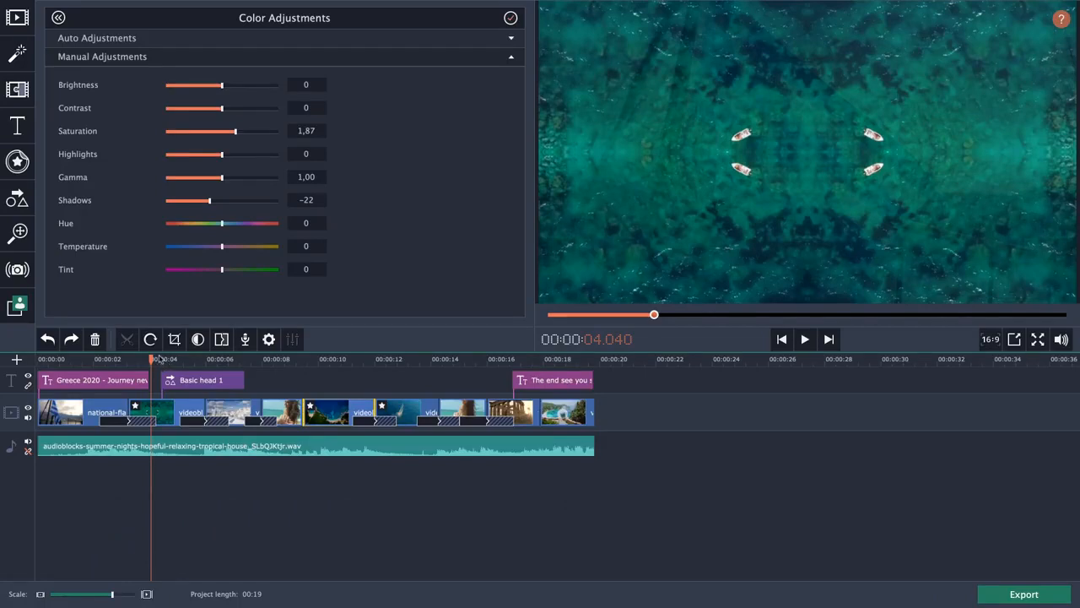
{"action": "left_click", "coordinate": [148, 360]}
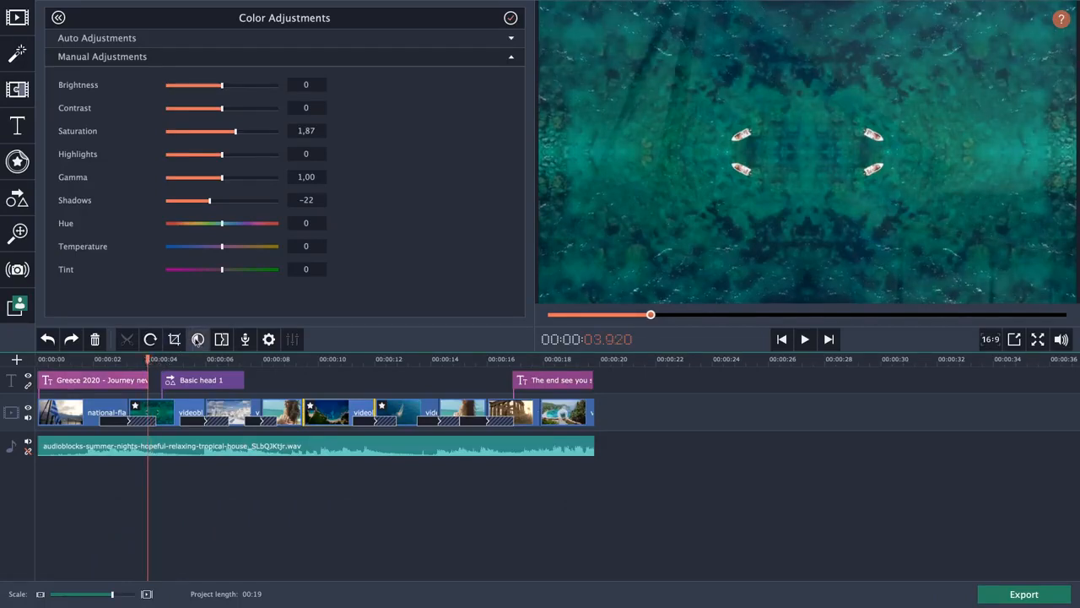
{"action": "left_click", "coordinate": [244, 340]}
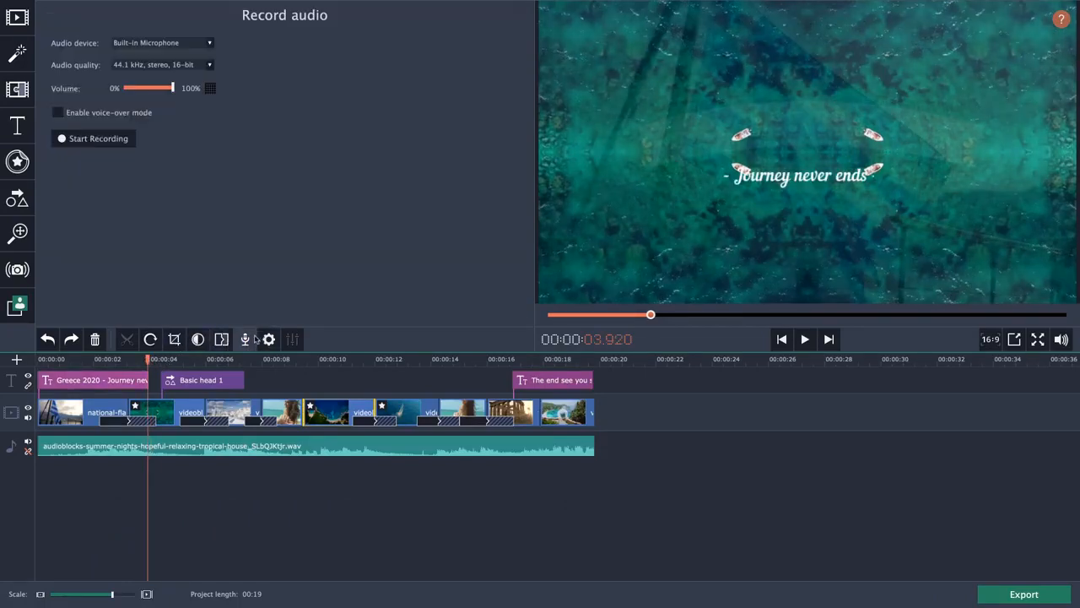
{"action": "left_click", "coordinate": [153, 42]}
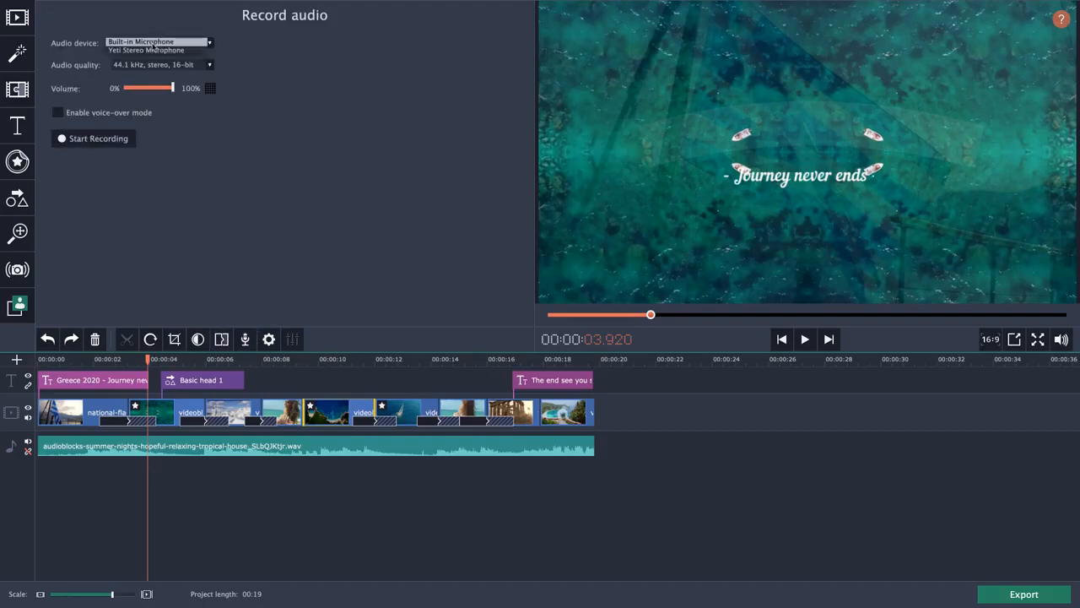
{"action": "left_click", "coordinate": [157, 50]}
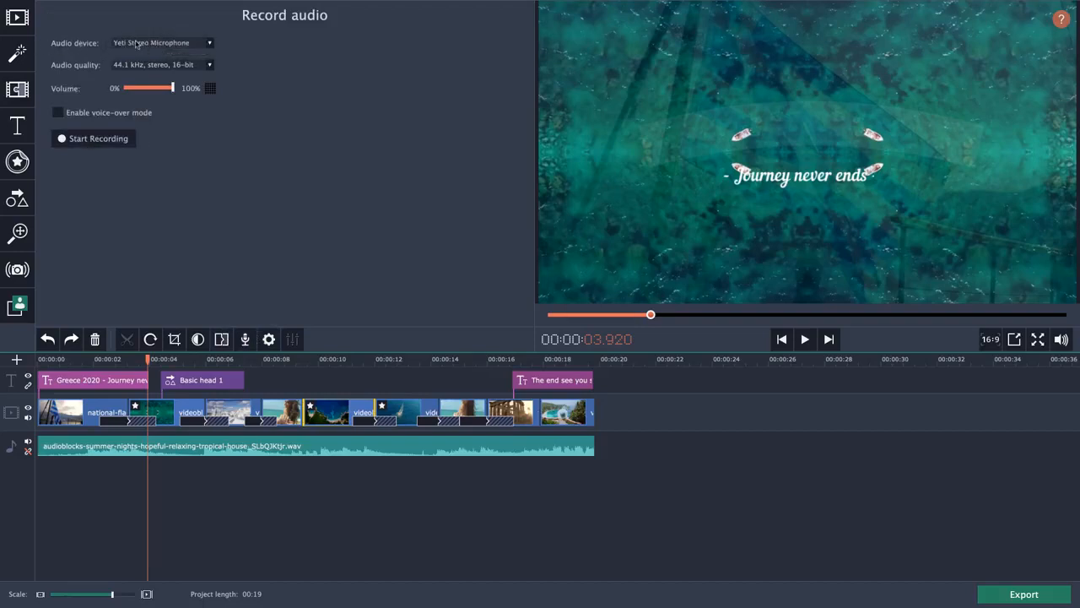
Record a short voice clip above the music and delete it from the timeline.
{"action": "left_click", "coordinate": [108, 137]}
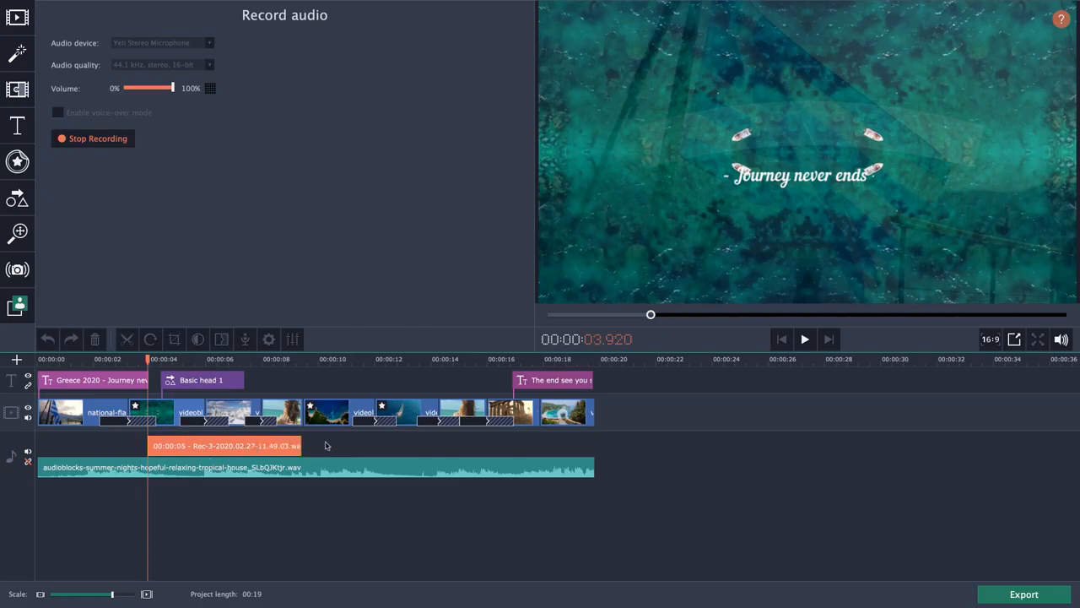
{"action": "left_click", "coordinate": [92, 139]}
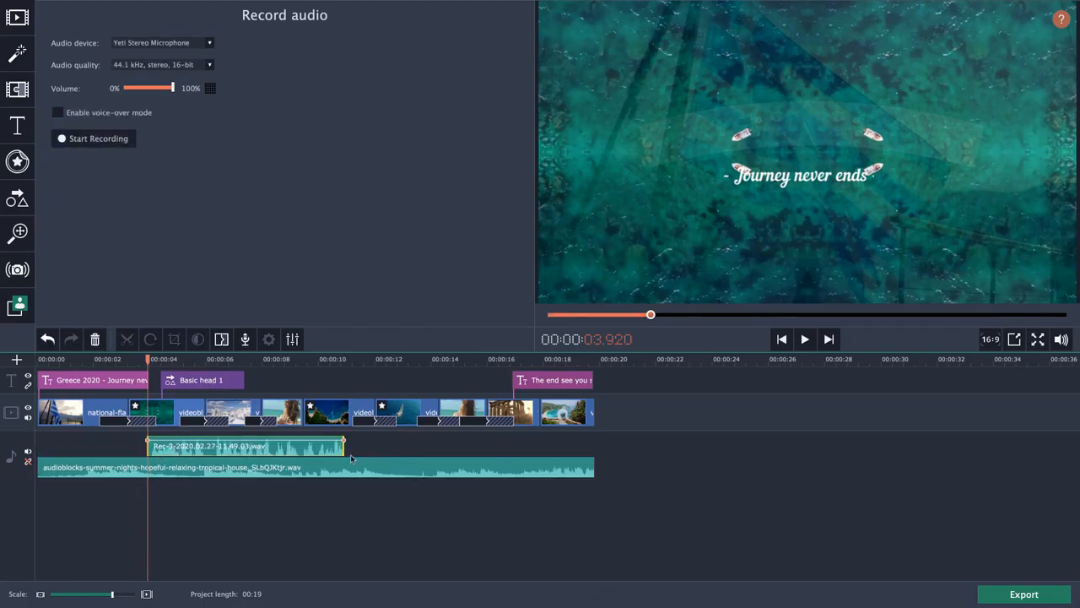
{"action": "right_click", "coordinate": [298, 448]}
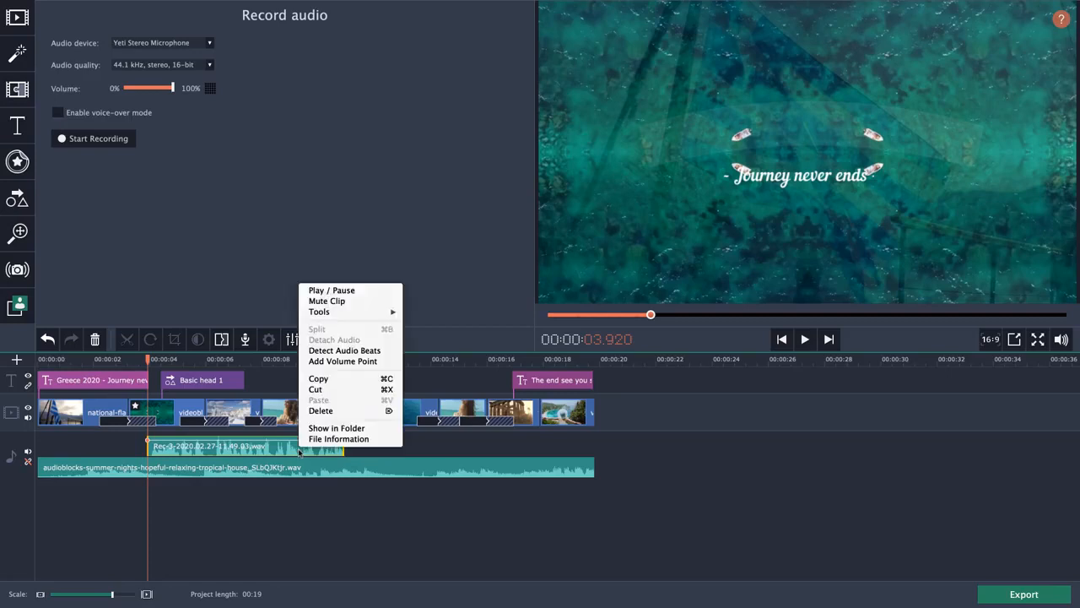
{"action": "left_click", "coordinate": [343, 411]}
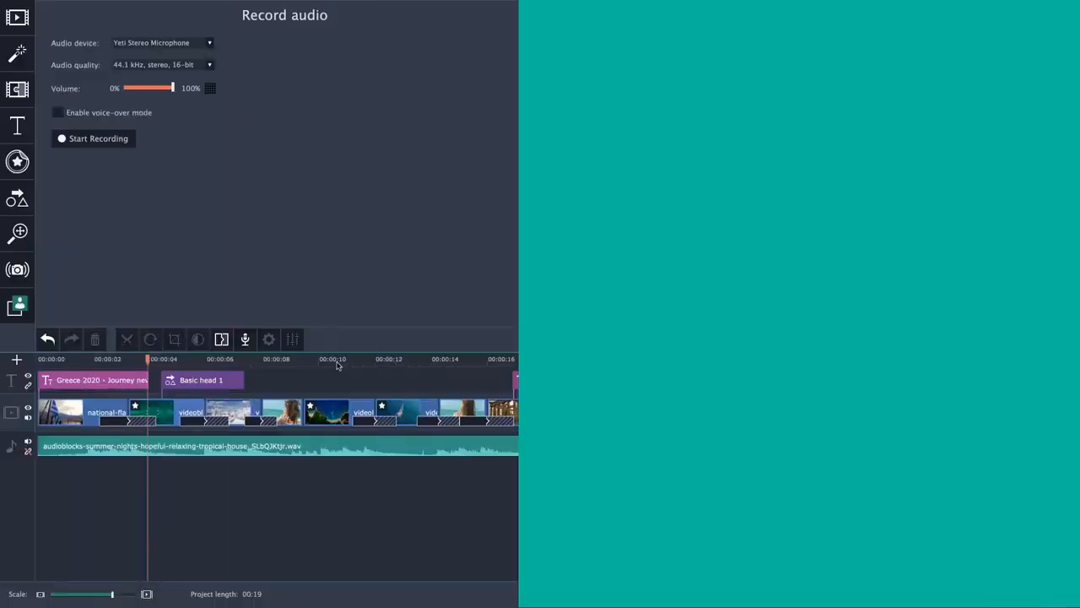
Select the aerial coastline clip and open its clip properties.
{"action": "left_click", "coordinate": [337, 359]}
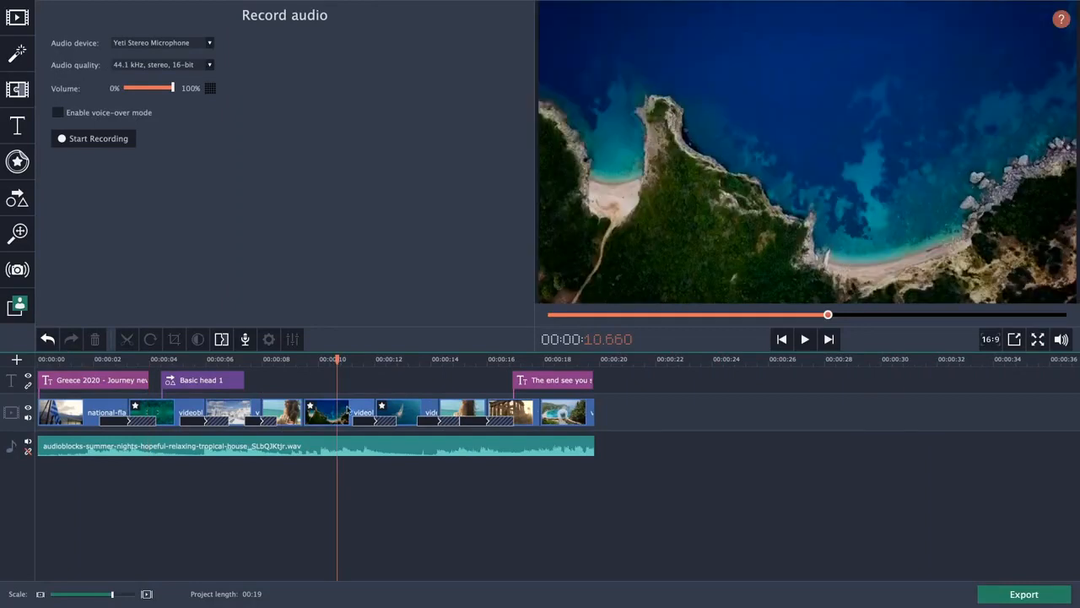
{"action": "left_click", "coordinate": [334, 418]}
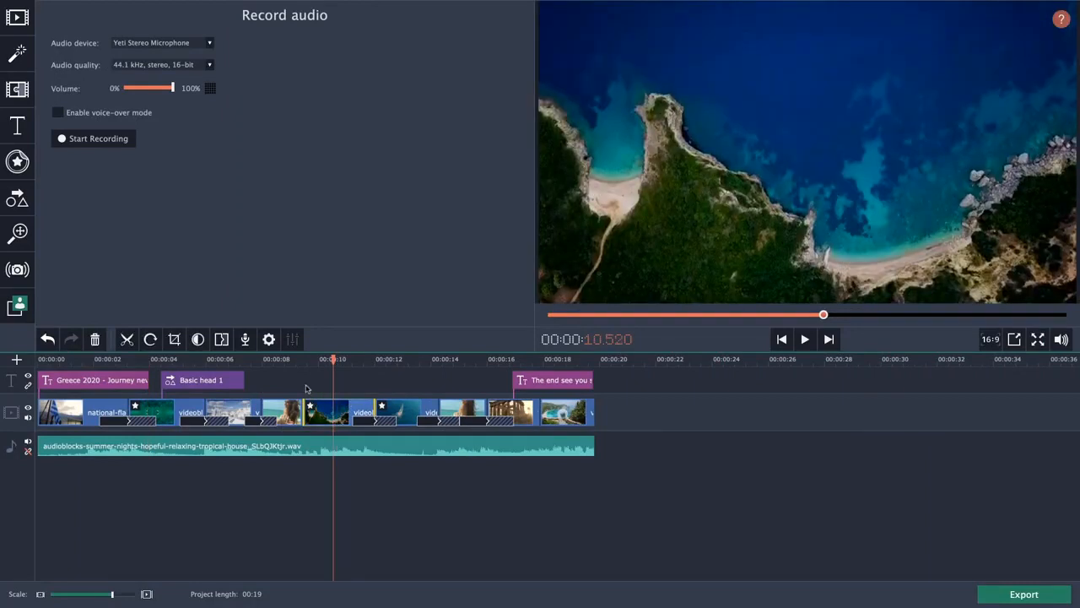
{"action": "left_click", "coordinate": [268, 340]}
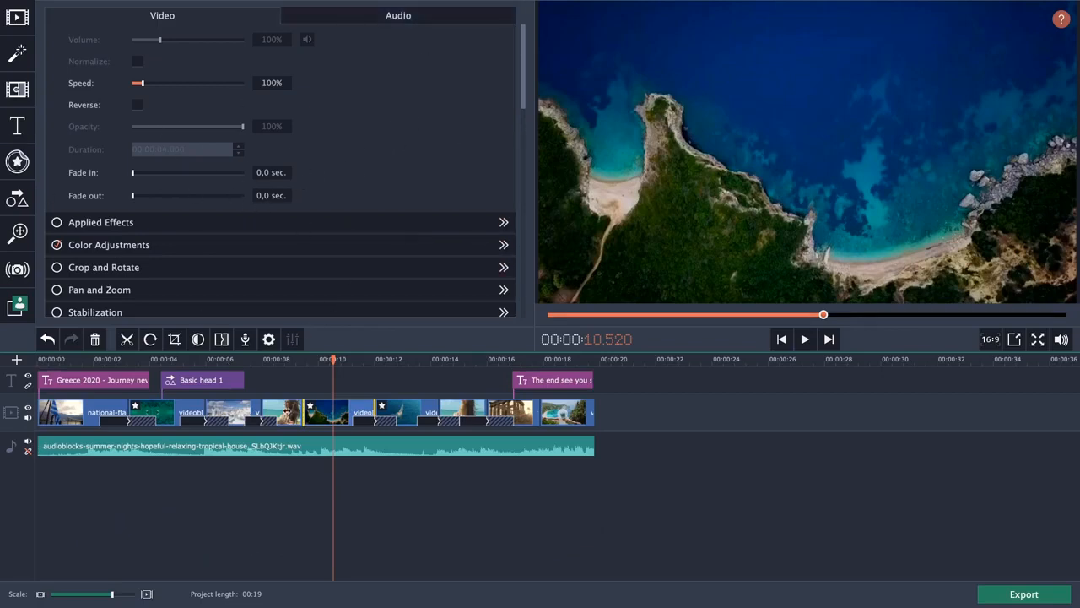
Delete the Basic head 1 arrow callout that overlaps the Santorini village clip.
{"action": "left_click", "coordinate": [223, 361]}
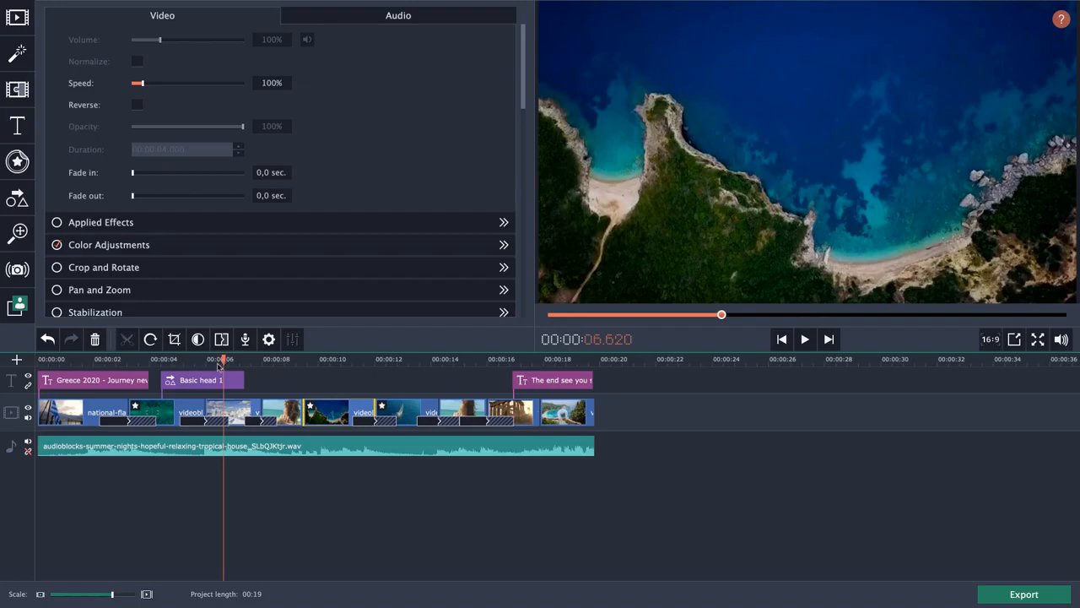
{"action": "left_click", "coordinate": [229, 406]}
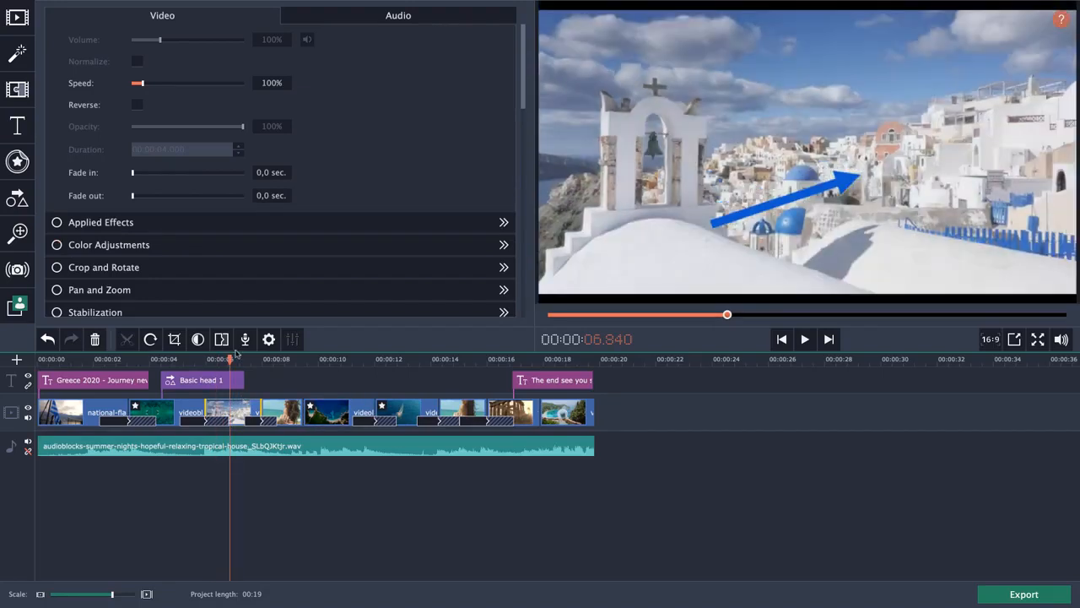
{"action": "left_click", "coordinate": [190, 380]}
{"action": "right_click", "coordinate": [191, 380]}
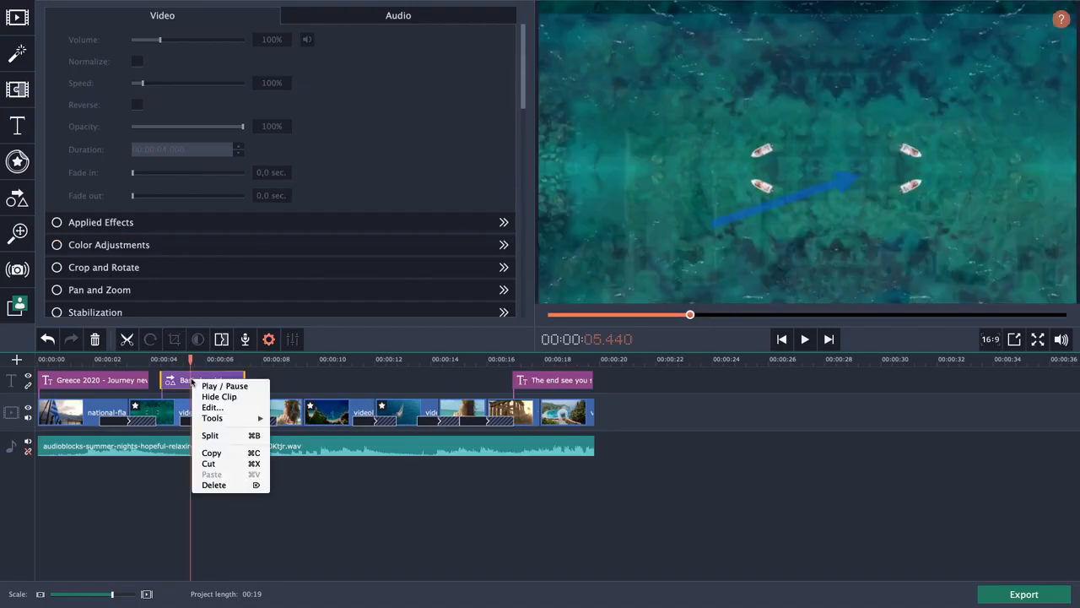
{"action": "left_click", "coordinate": [214, 484]}
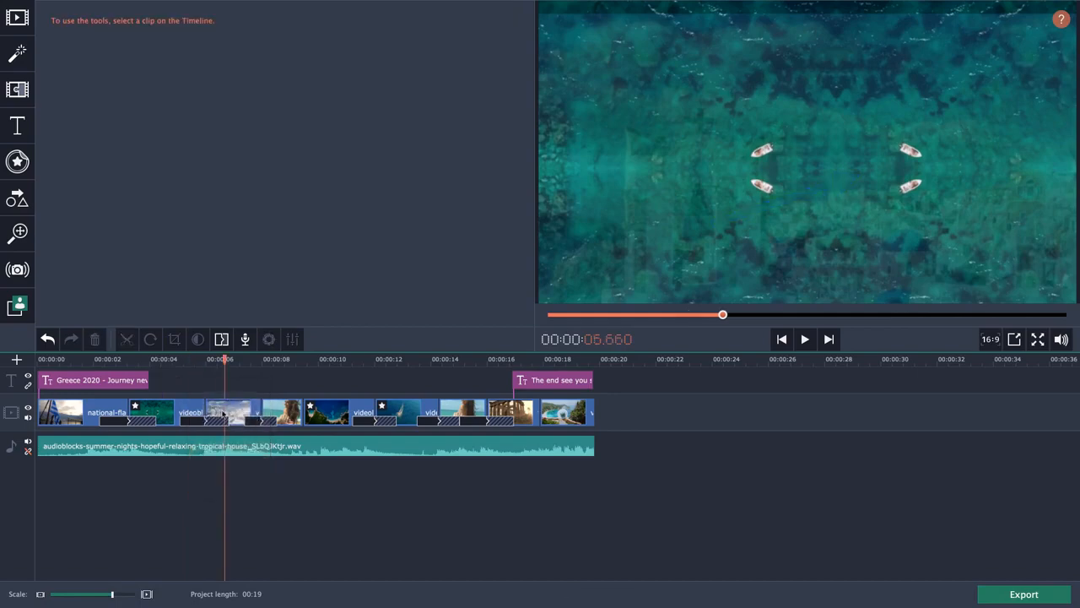
Speed up the Santorini village clip to 210% and extend its end to about 8.5 seconds on the timeline.
{"action": "left_click", "coordinate": [233, 412]}
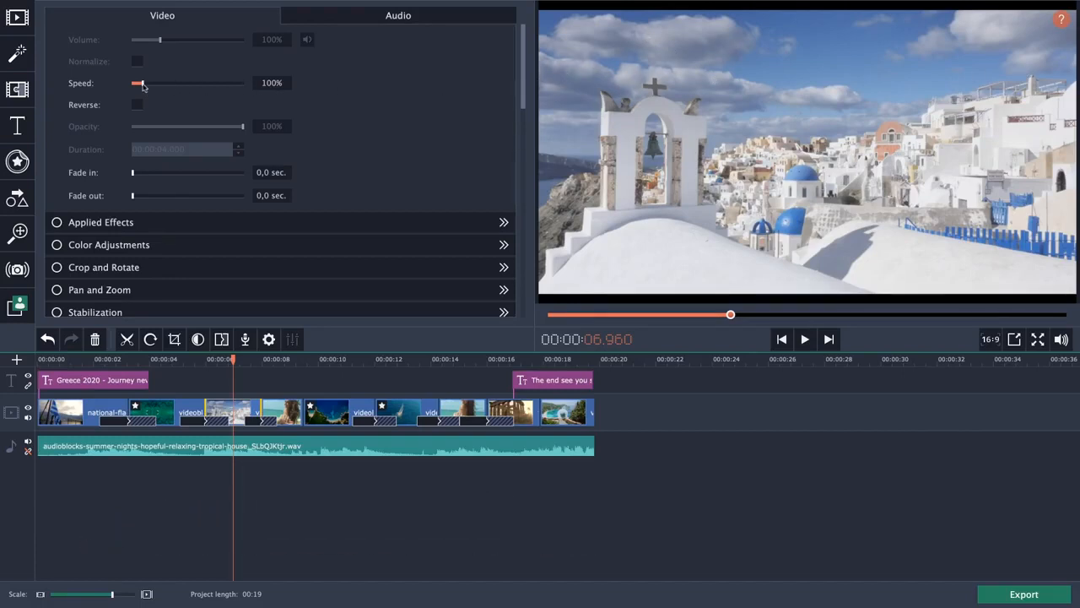
{"action": "left_click_drag", "start_coordinate": [143, 86], "coordinate": [155, 88]}
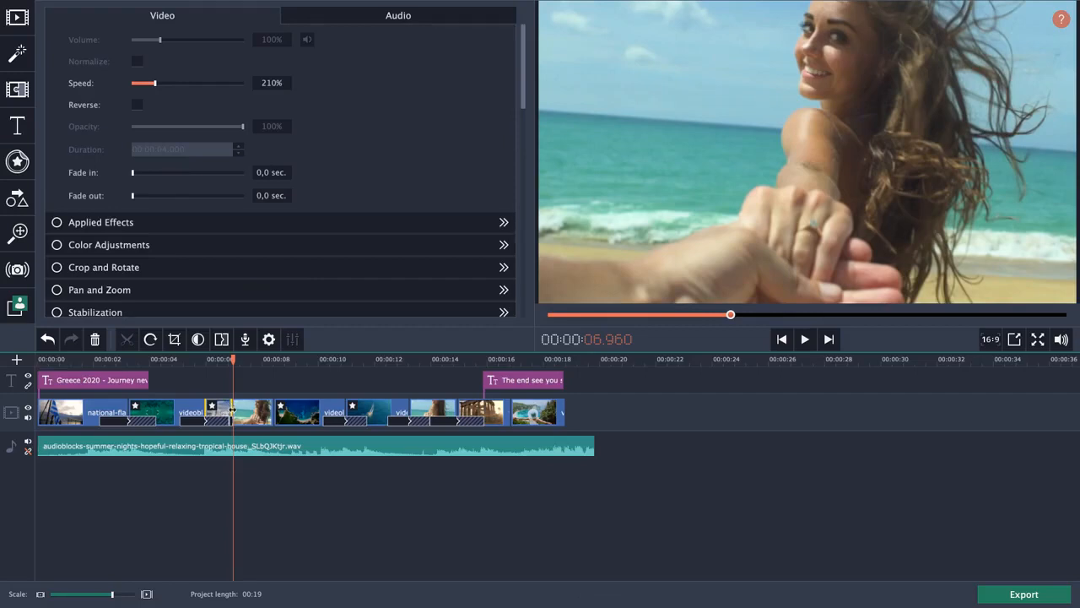
{"action": "left_click_drag", "start_coordinate": [232, 410], "coordinate": [274, 414]}
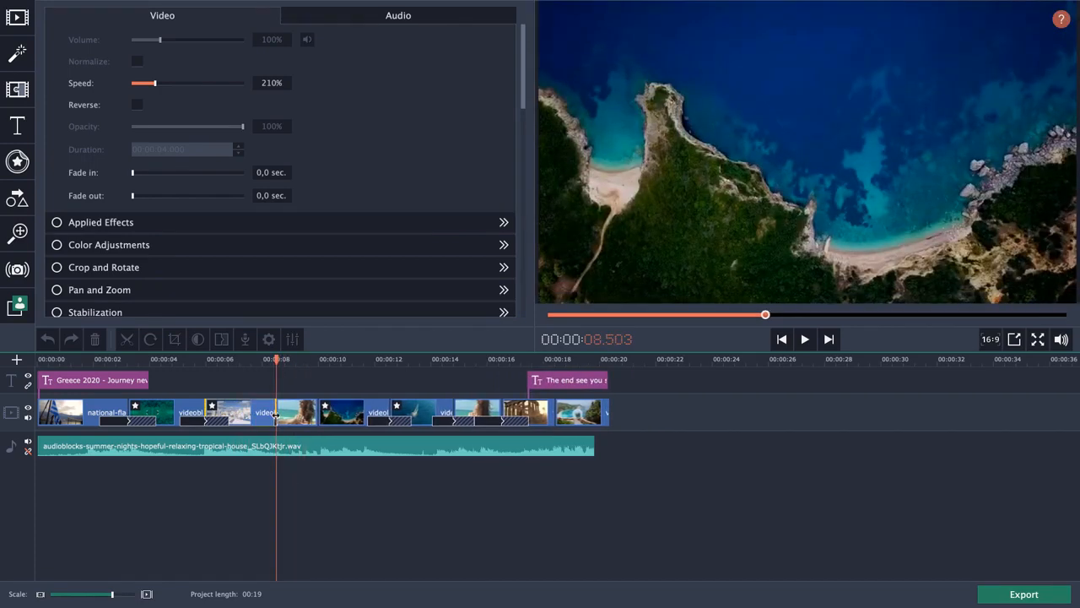
Play back the sped-up Santorini village clip from about 6.18 seconds to check its pace.
{"action": "left_click", "coordinate": [211, 360]}
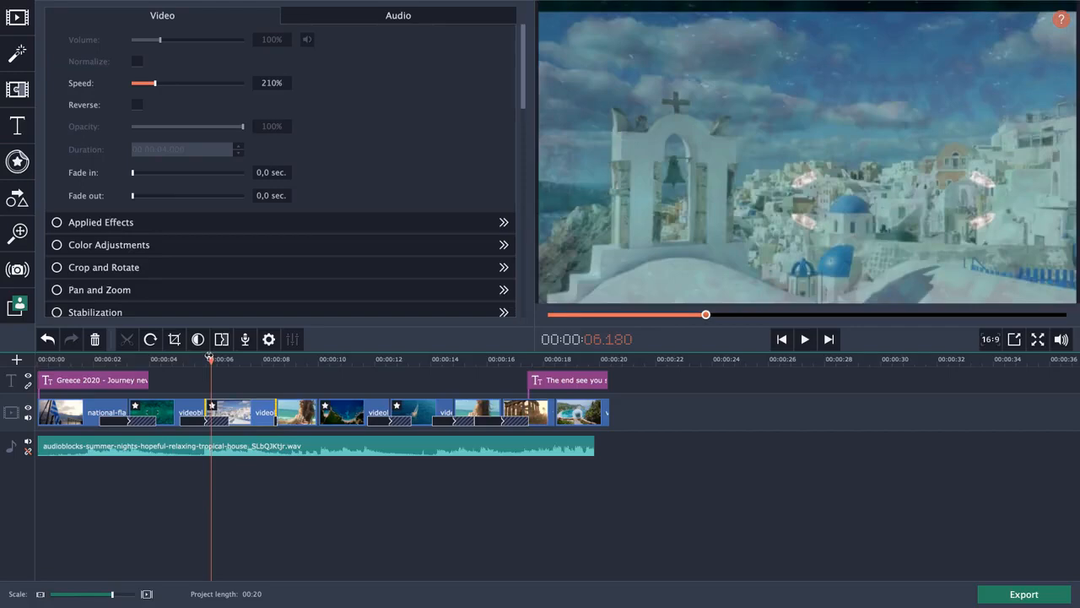
{"action": "key", "text": "space"}
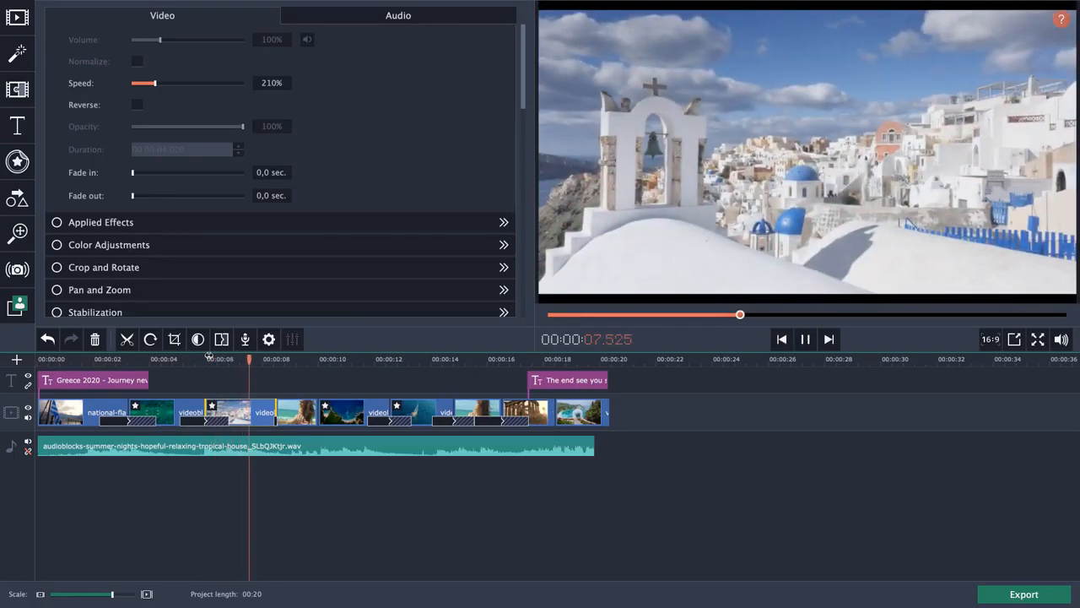
{"action": "key", "text": "space"}
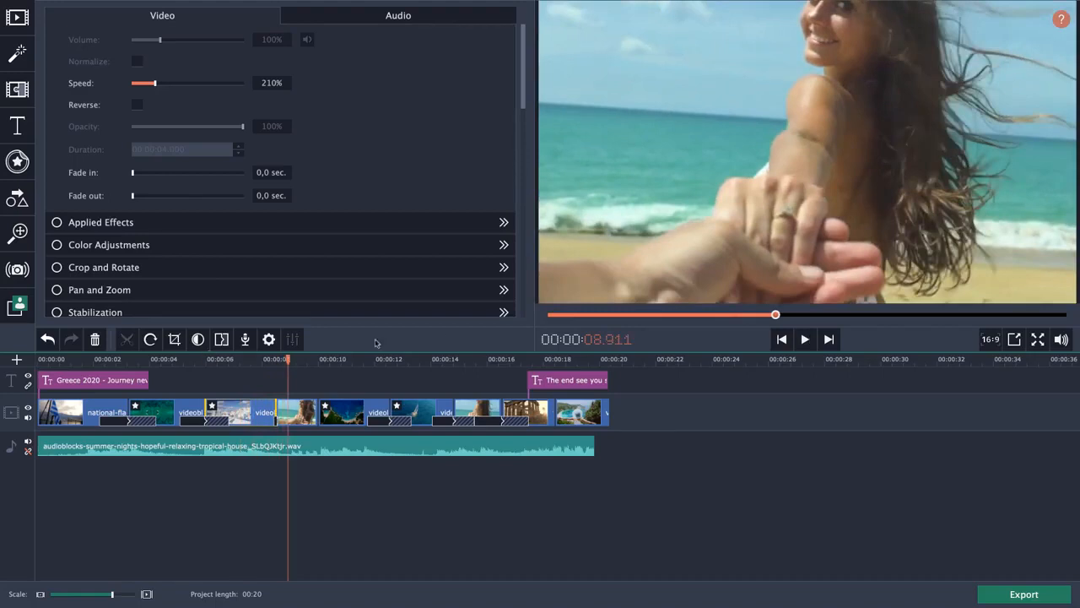
Try slowing the Santorini village clip to 46%, and set its speed to 200%.
{"action": "left_click", "coordinate": [220, 361]}
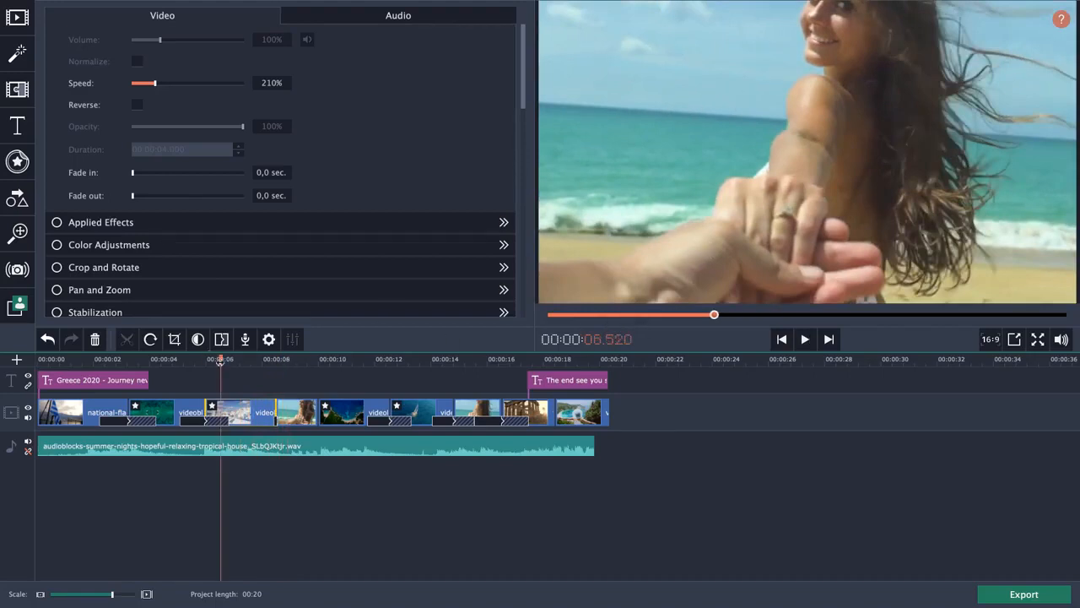
{"action": "left_click", "coordinate": [245, 361]}
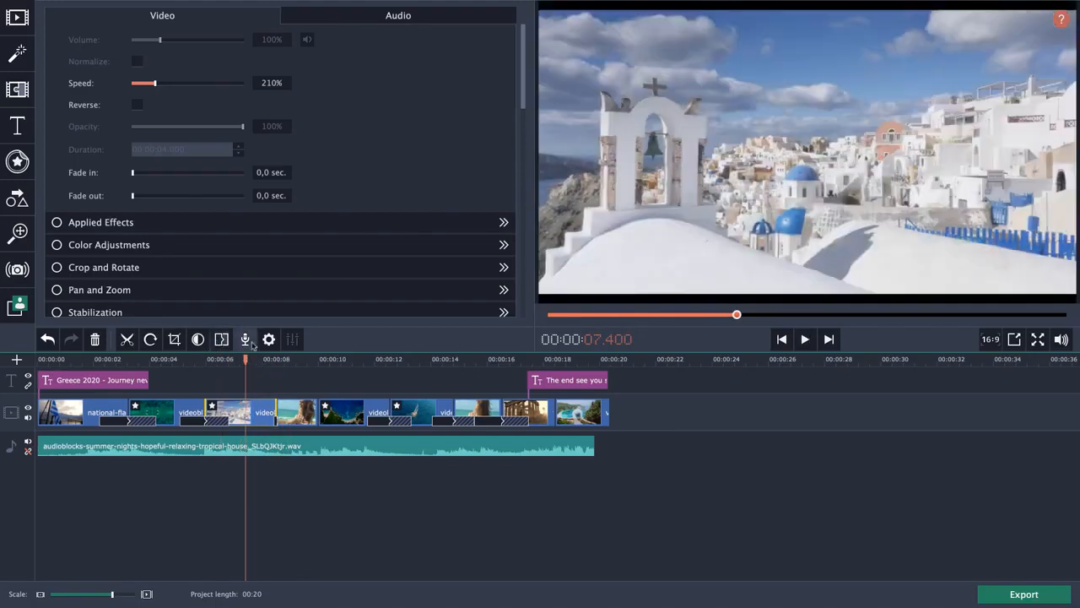
{"action": "left_click_drag", "start_coordinate": [156, 83], "coordinate": [137, 86]}
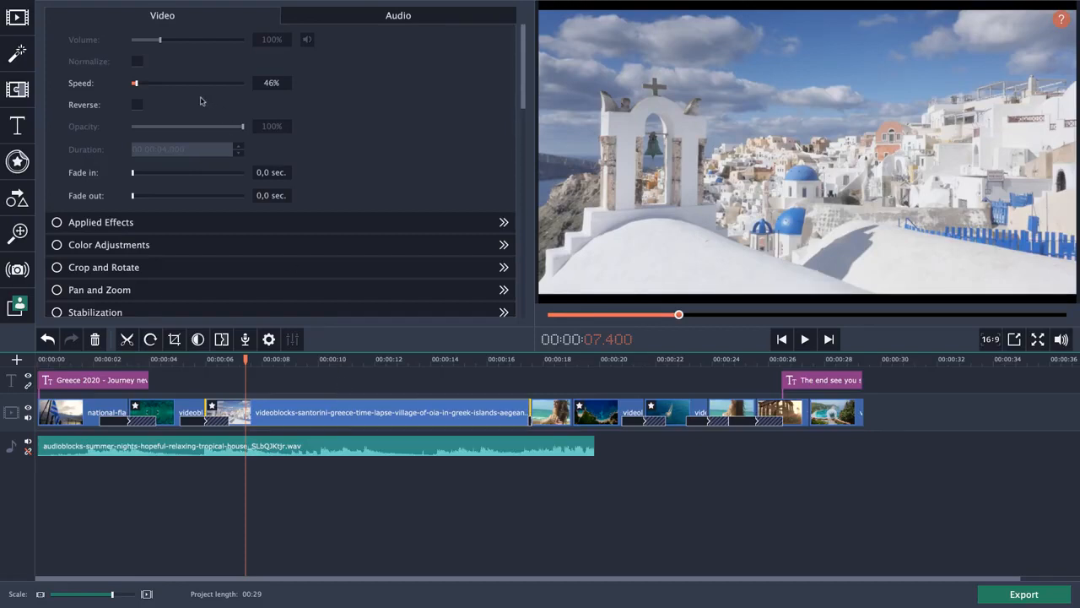
{"action": "left_click_drag", "start_coordinate": [139, 84], "coordinate": [155, 86]}
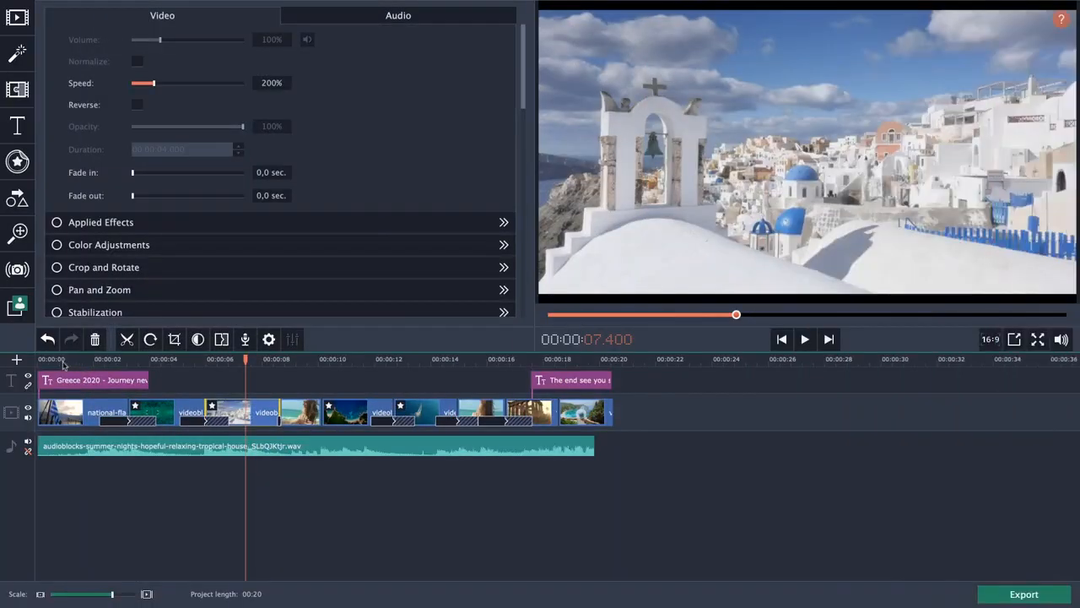
Give the opening Greek flag clip a 1.5-second fade-in and preview it from the start of the timeline.
{"action": "left_click", "coordinate": [60, 360]}
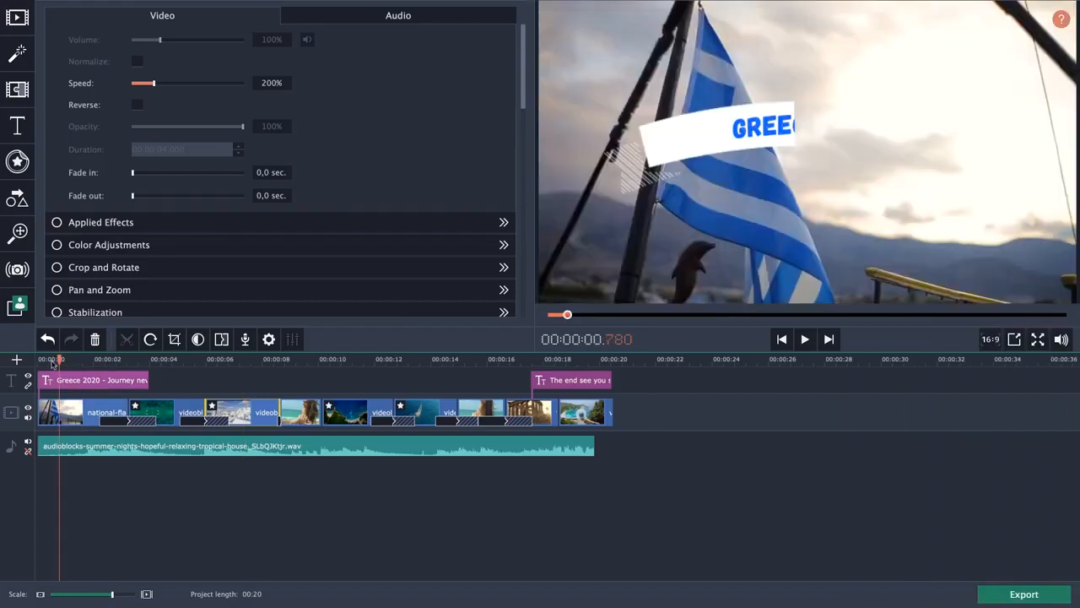
{"action": "left_click", "coordinate": [54, 412]}
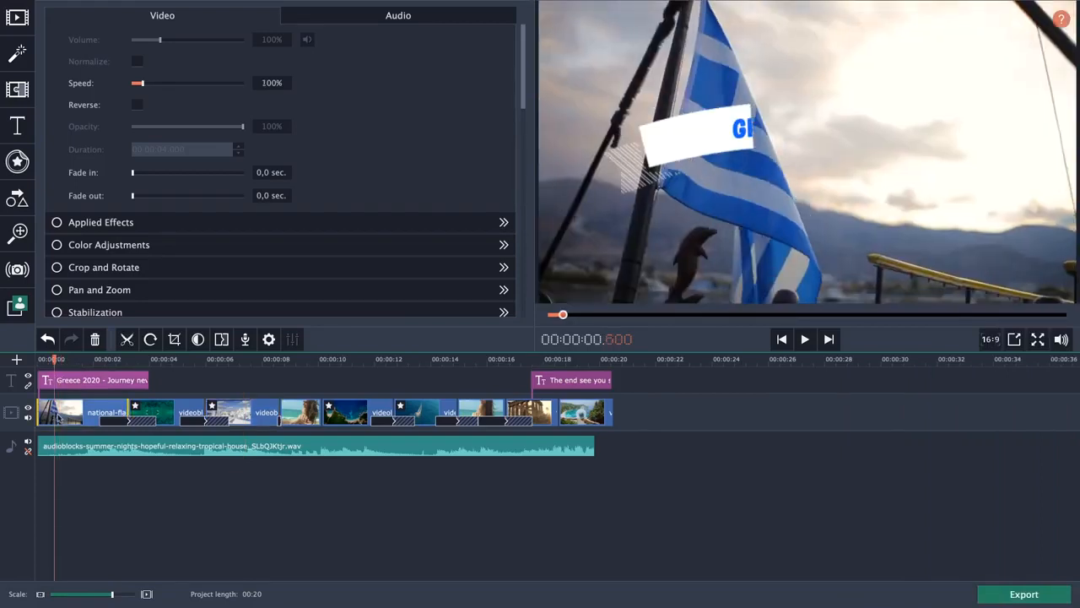
{"action": "left_click", "coordinate": [65, 411]}
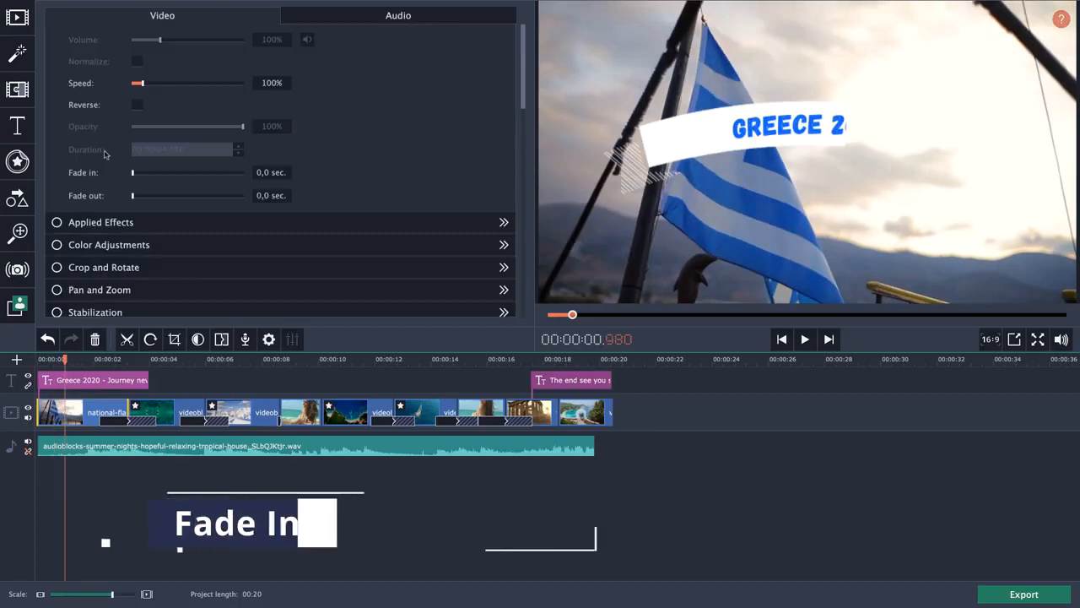
{"action": "left_click_drag", "start_coordinate": [133, 175], "coordinate": [149, 176]}
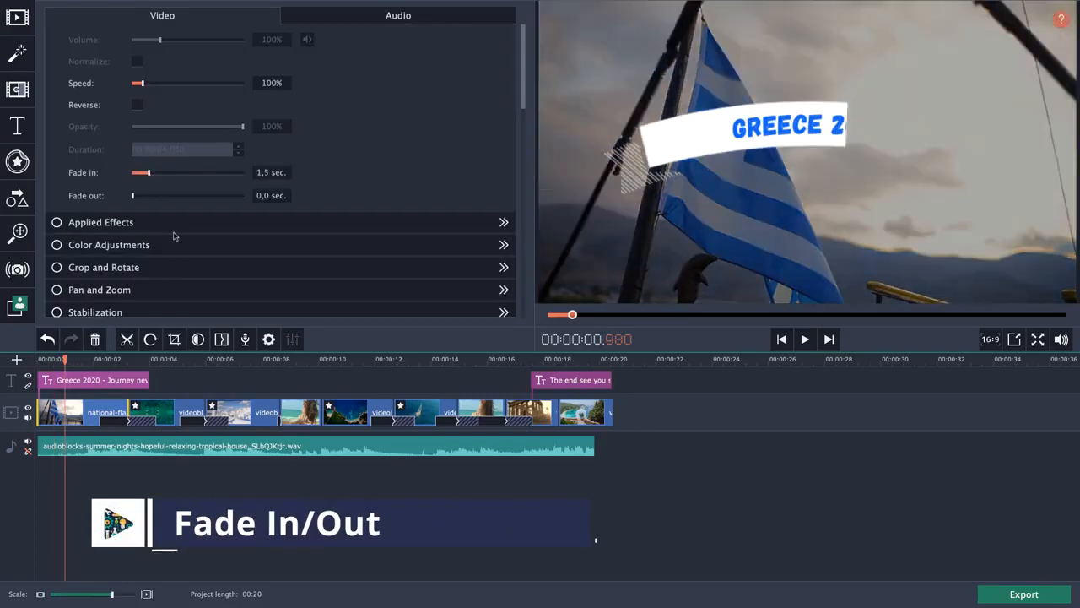
{"action": "left_click_drag", "start_coordinate": [61, 361], "coordinate": [33, 361]}
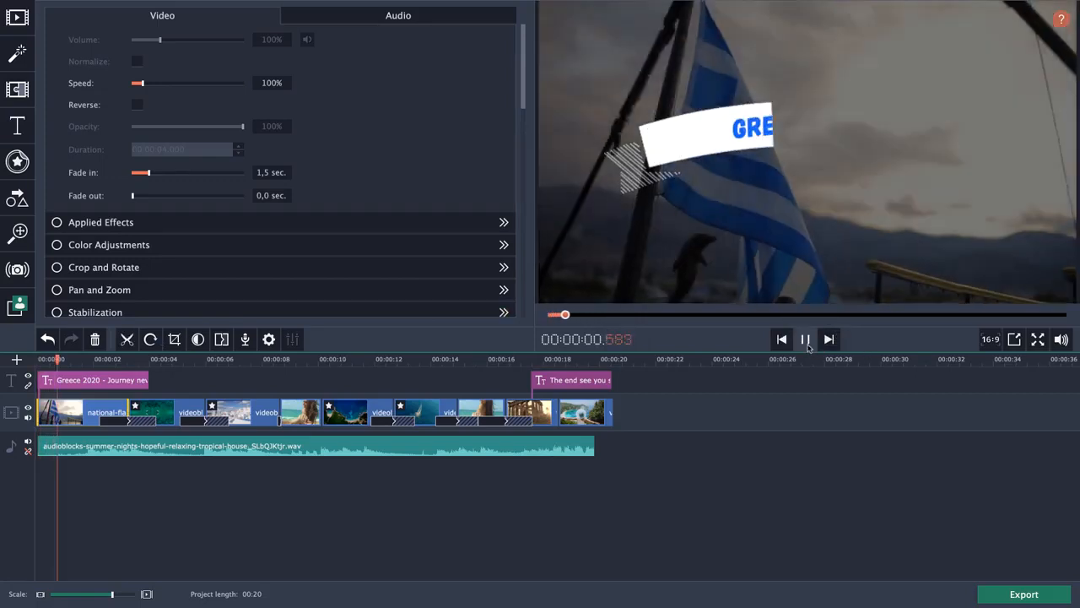
{"action": "left_click", "coordinate": [806, 341]}
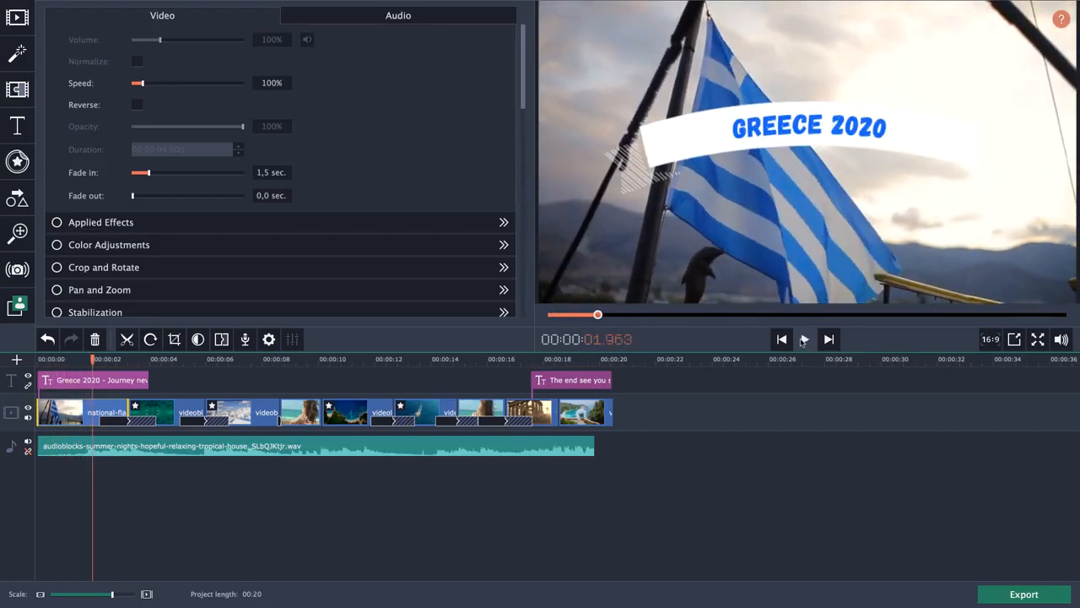
Extend the music track to the end of the last video clip and add a fade-out to the final bay clip.
{"action": "left_click_drag", "start_coordinate": [594, 445], "coordinate": [614, 445]}
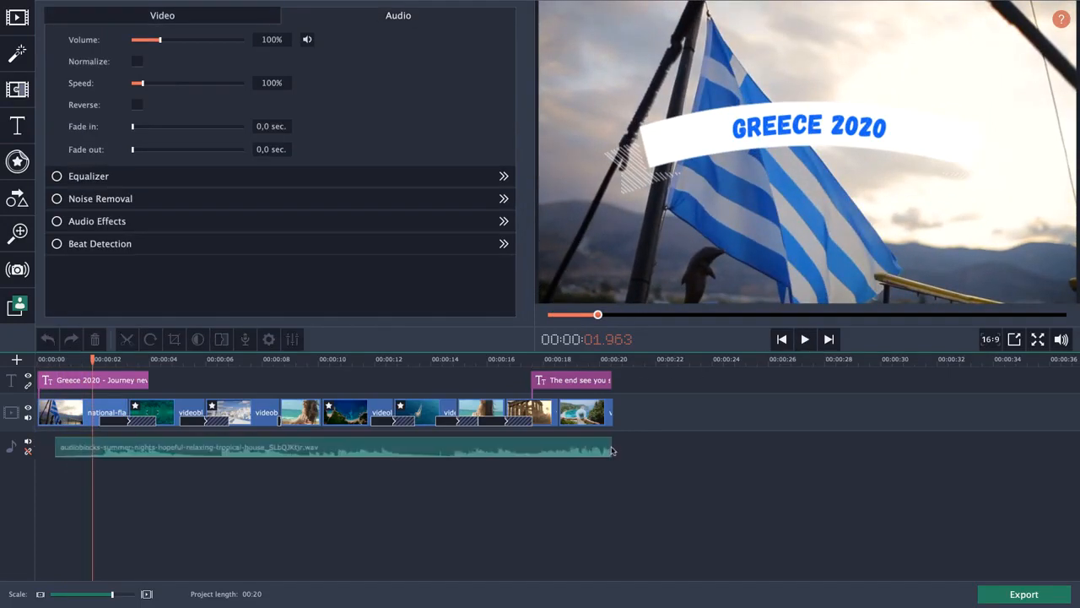
{"action": "left_click", "coordinate": [581, 407]}
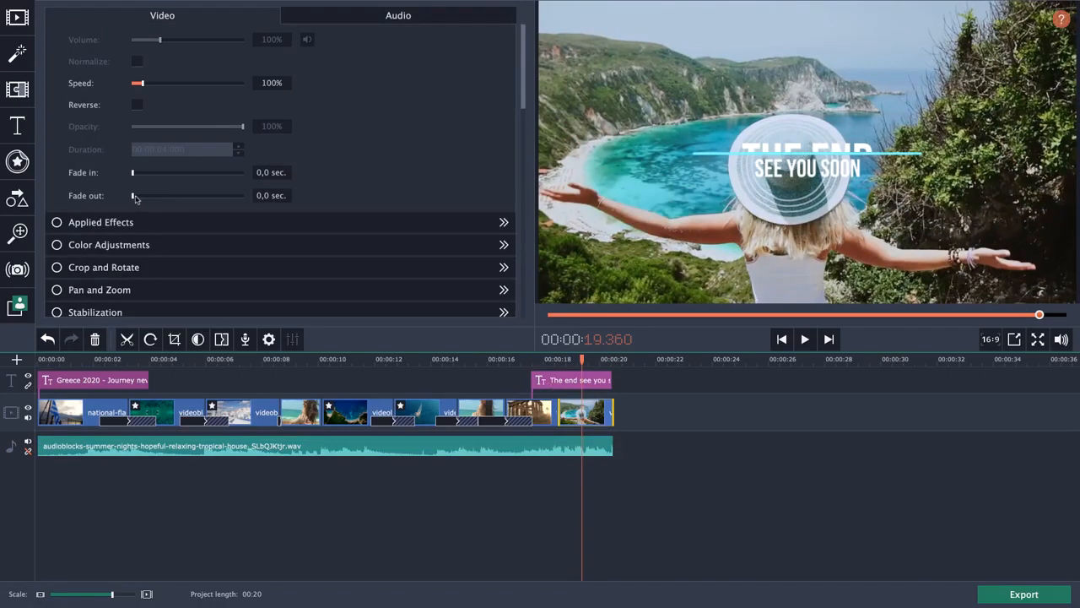
{"action": "left_click_drag", "start_coordinate": [135, 198], "coordinate": [149, 198]}
Give the music track a 3-second fade-out and play back the ending from about 17 seconds.
{"action": "left_click", "coordinate": [562, 439]}
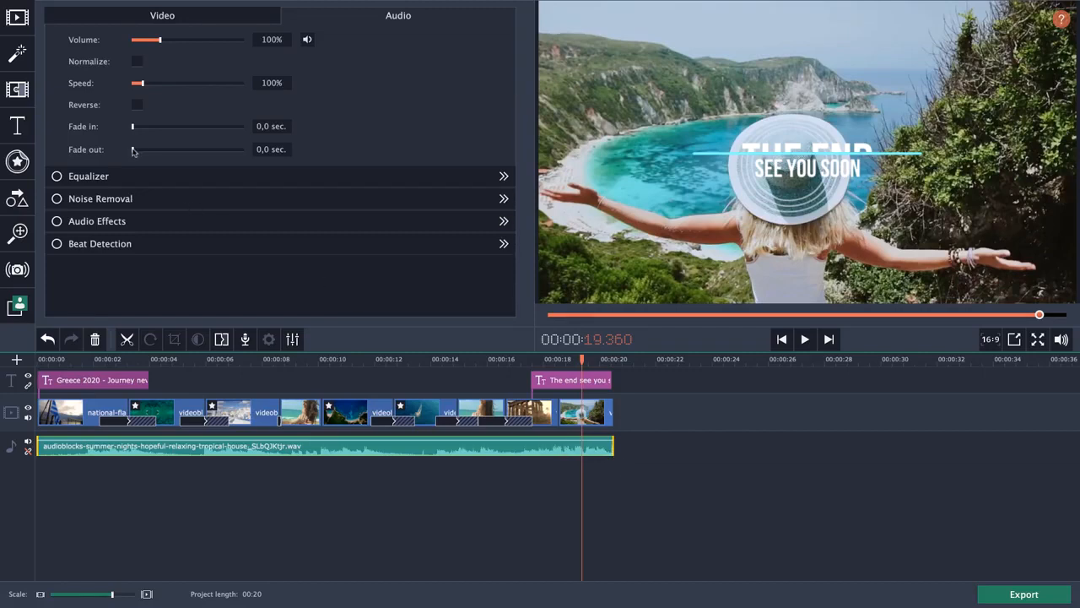
{"action": "left_click_drag", "start_coordinate": [132, 152], "coordinate": [167, 152]}
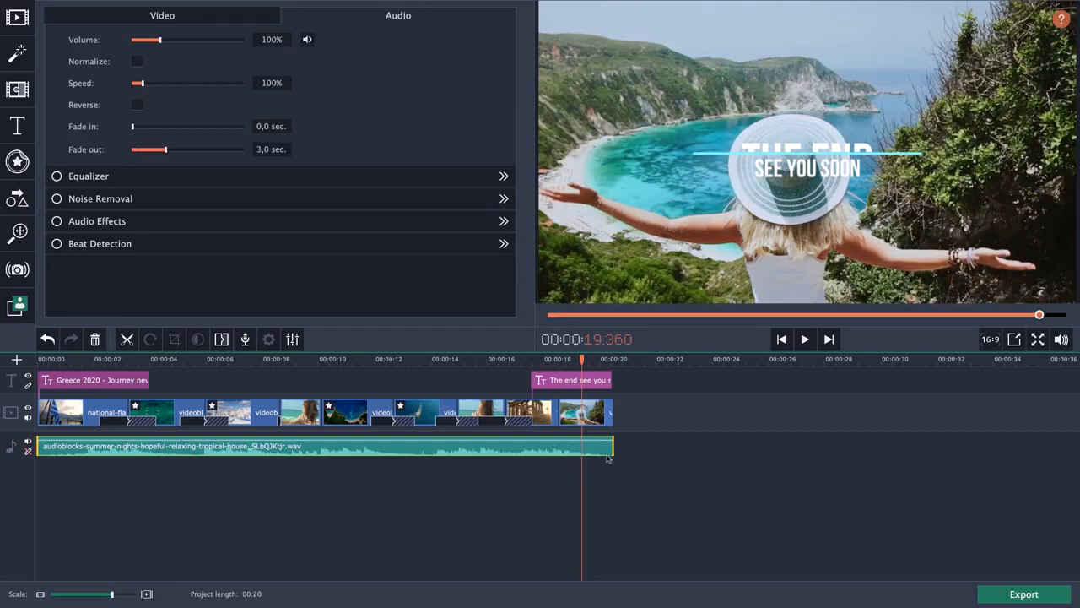
{"action": "left_click", "coordinate": [515, 359]}
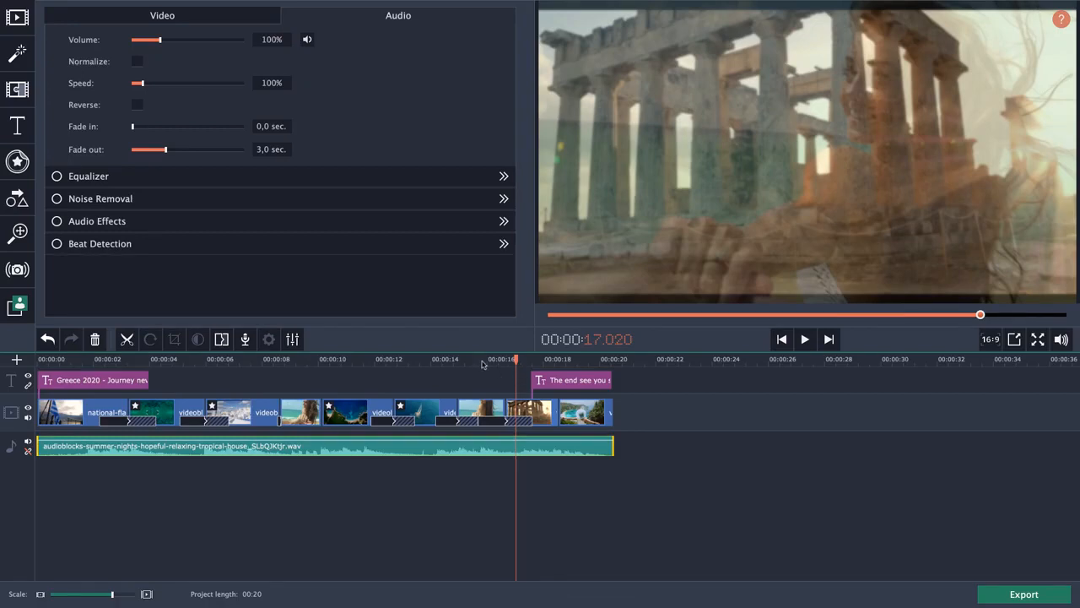
{"action": "key", "text": "space"}
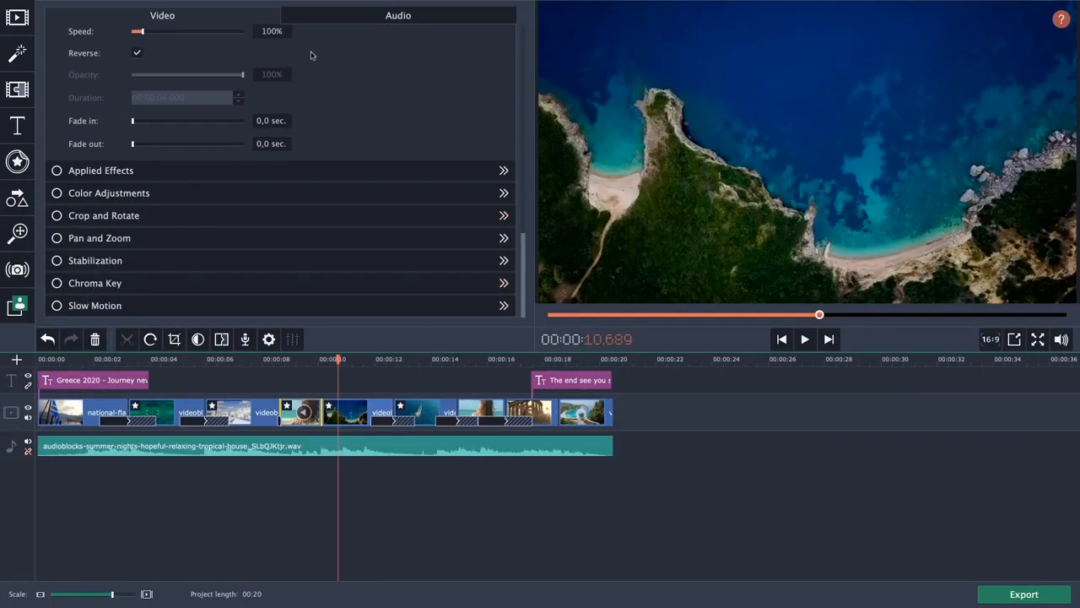
Check the reversed beach clip's audio settings and look over the clips between about 5.5 and 13.7 seconds.
{"action": "left_click", "coordinate": [361, 24]}
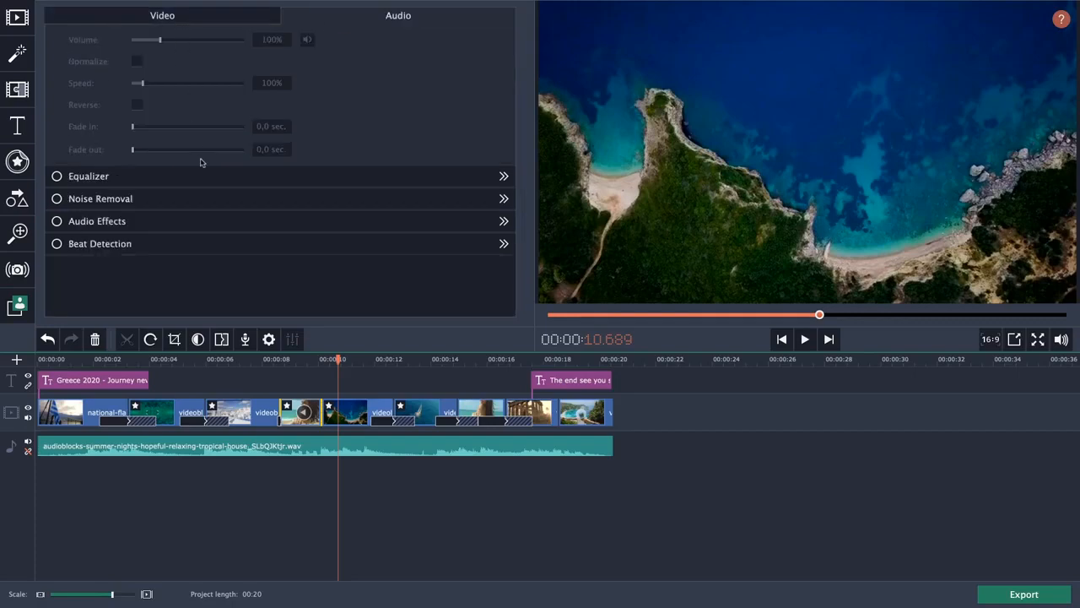
{"action": "left_click", "coordinate": [180, 23]}
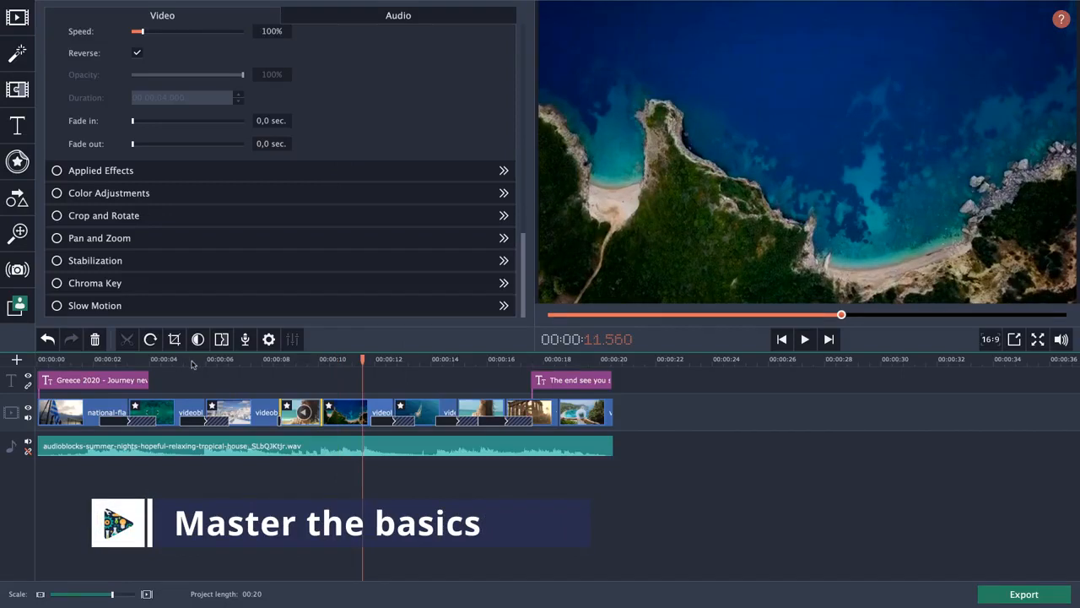
{"action": "left_click", "coordinate": [192, 361]}
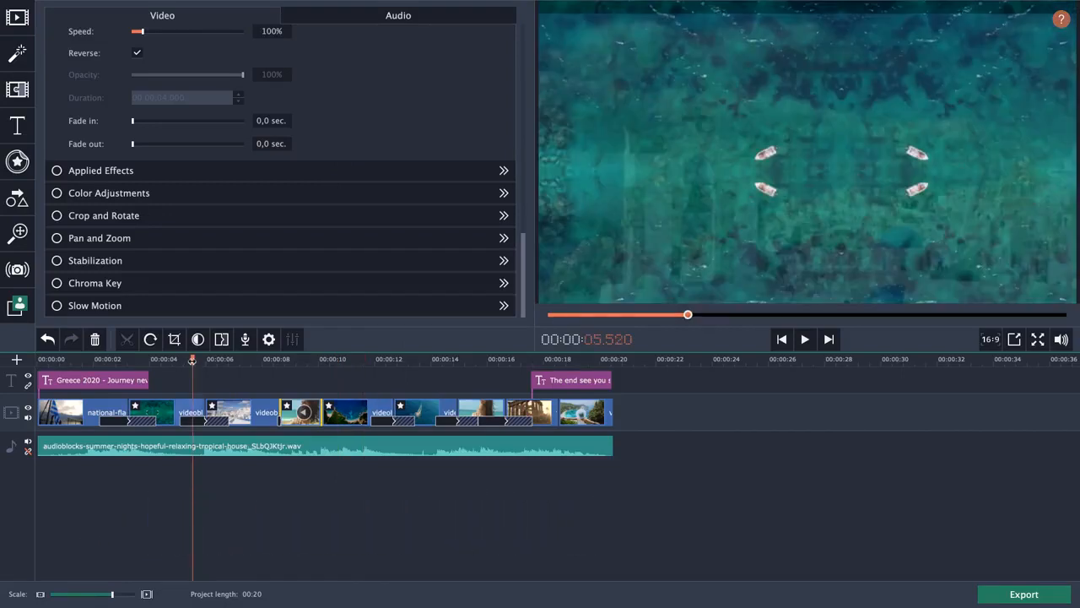
{"action": "left_click", "coordinate": [240, 361]}
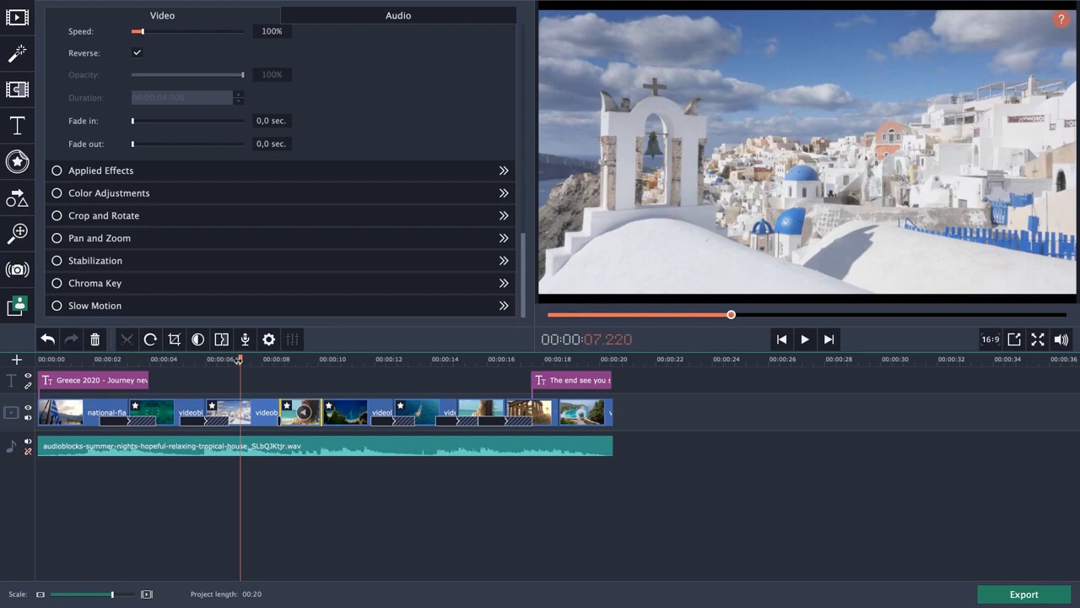
{"action": "left_click", "coordinate": [349, 361]}
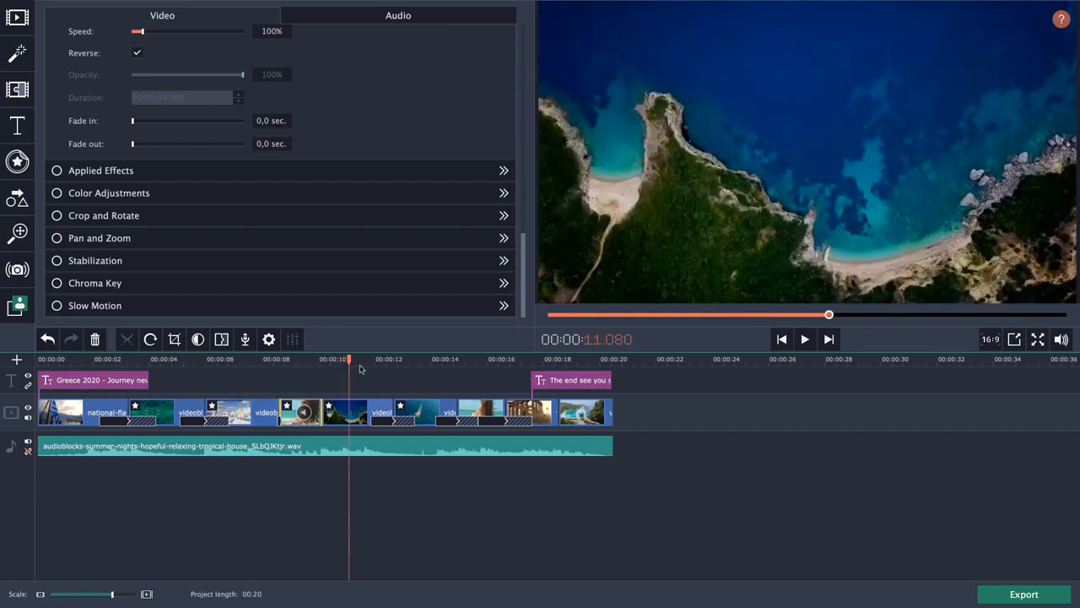
{"action": "left_click", "coordinate": [423, 361]}
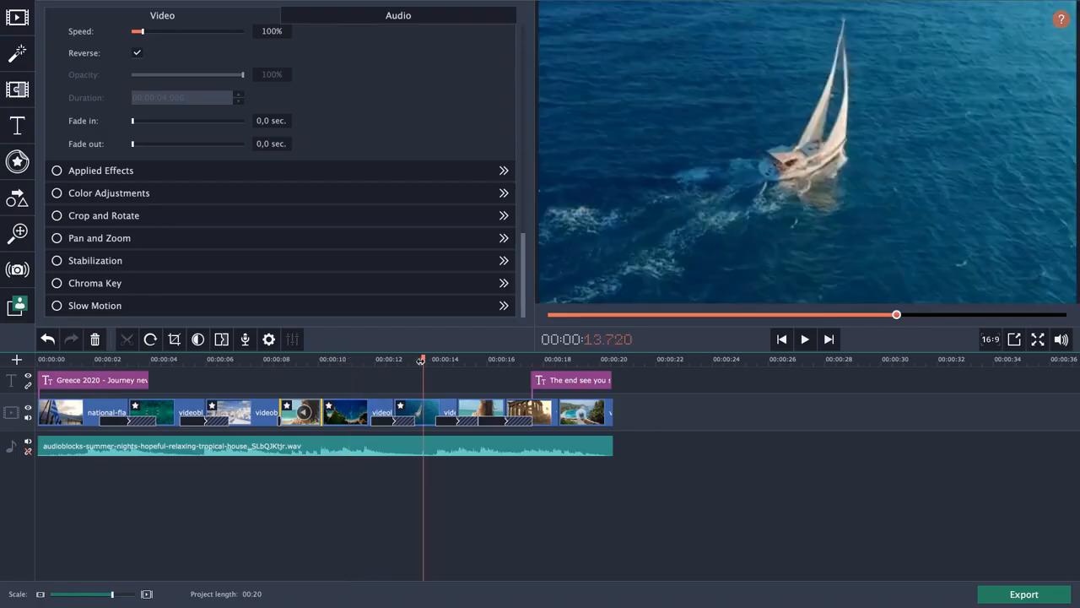
{"action": "left_click", "coordinate": [339, 362]}
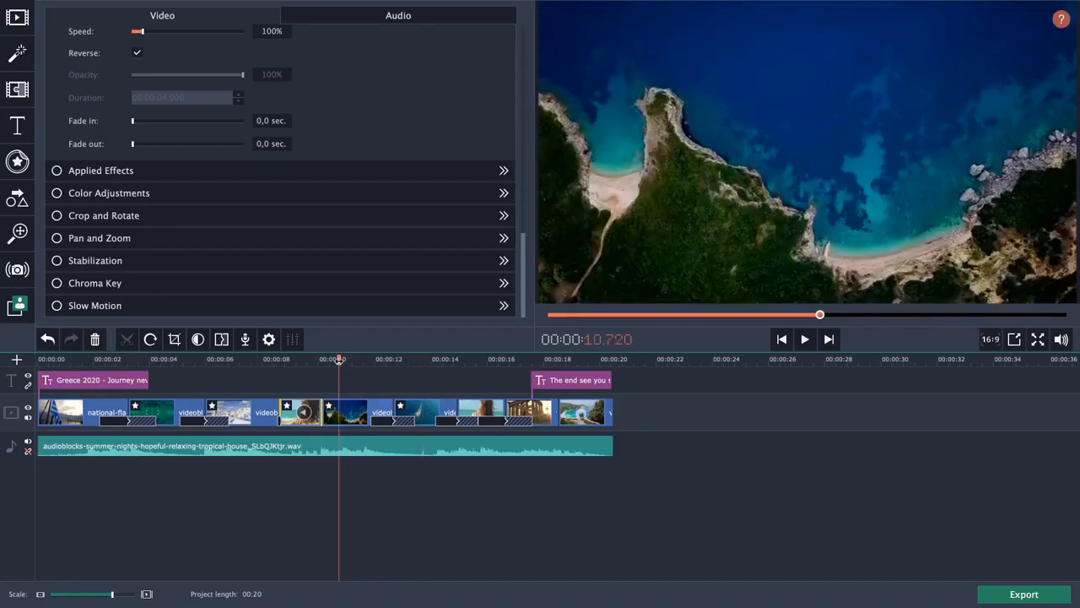
Play the finished Greece video from the beginning to its end to review the edit.
{"action": "left_click_drag", "start_coordinate": [339, 359], "coordinate": [15, 374]}
{"action": "left_click", "coordinate": [805, 339]}
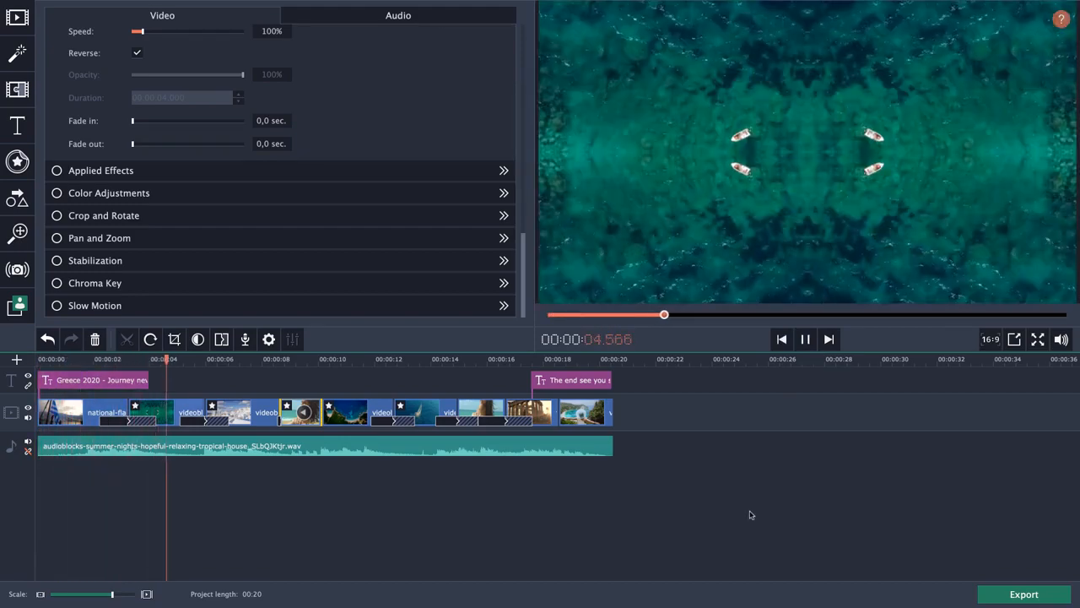
{"action": "key", "text": "space"}
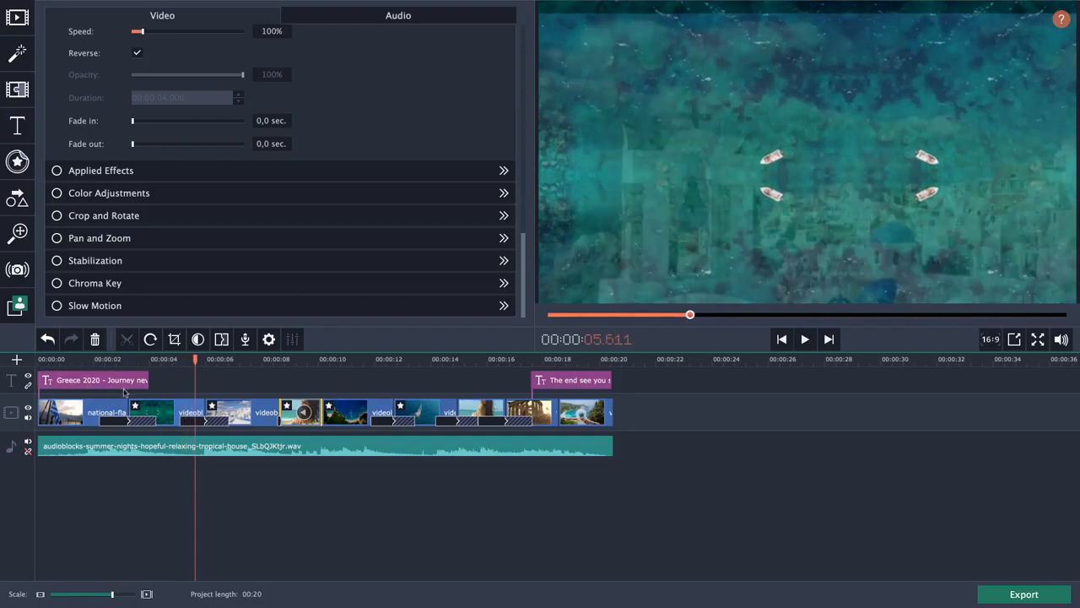
{"action": "left_click", "coordinate": [806, 339]}
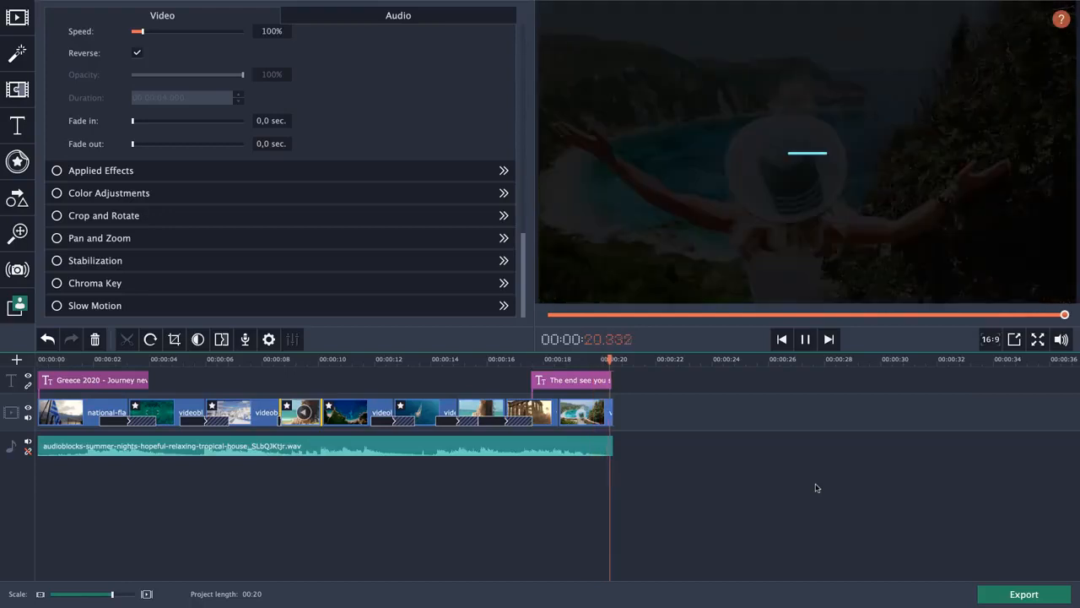
{"action": "left_click", "coordinate": [343, 363]}
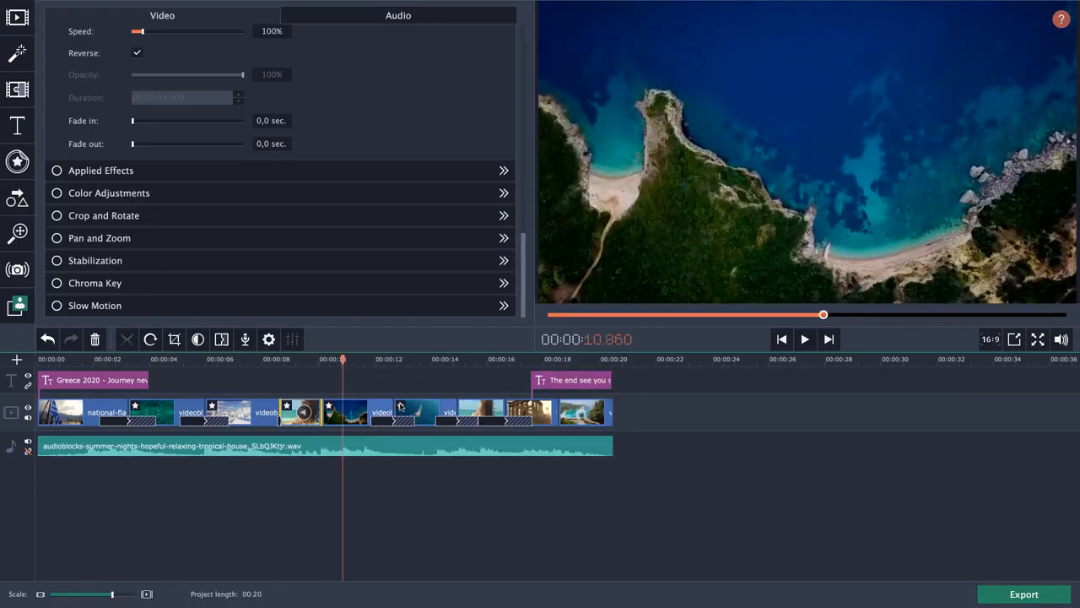
{"action": "left_click", "coordinate": [226, 363]}
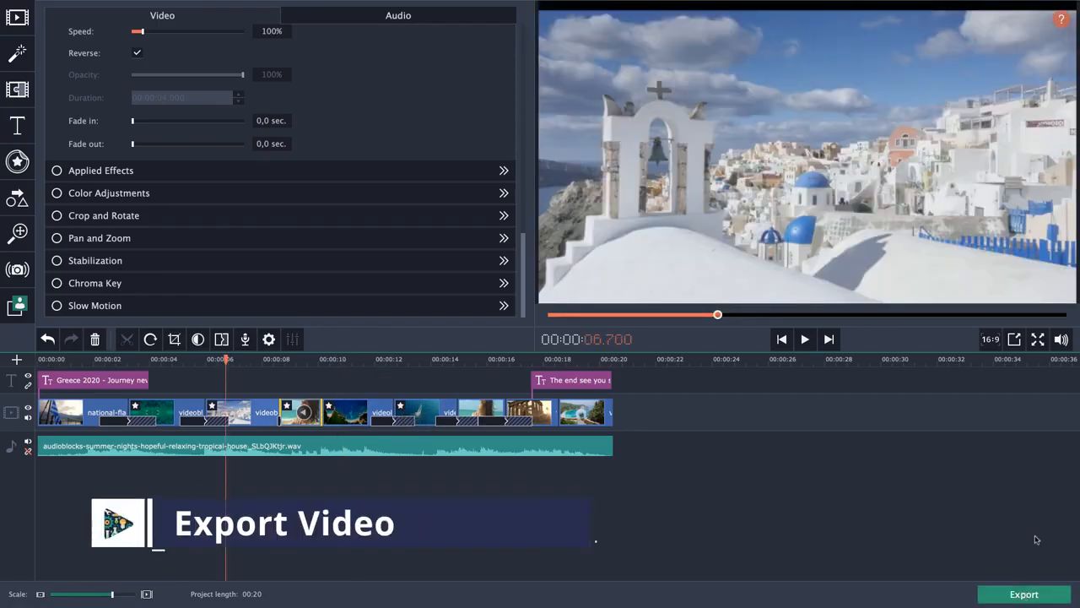
Set up an MP4 export of the video with the file name Greece 2020 and Highest quality.
{"action": "left_click", "coordinate": [1037, 596]}
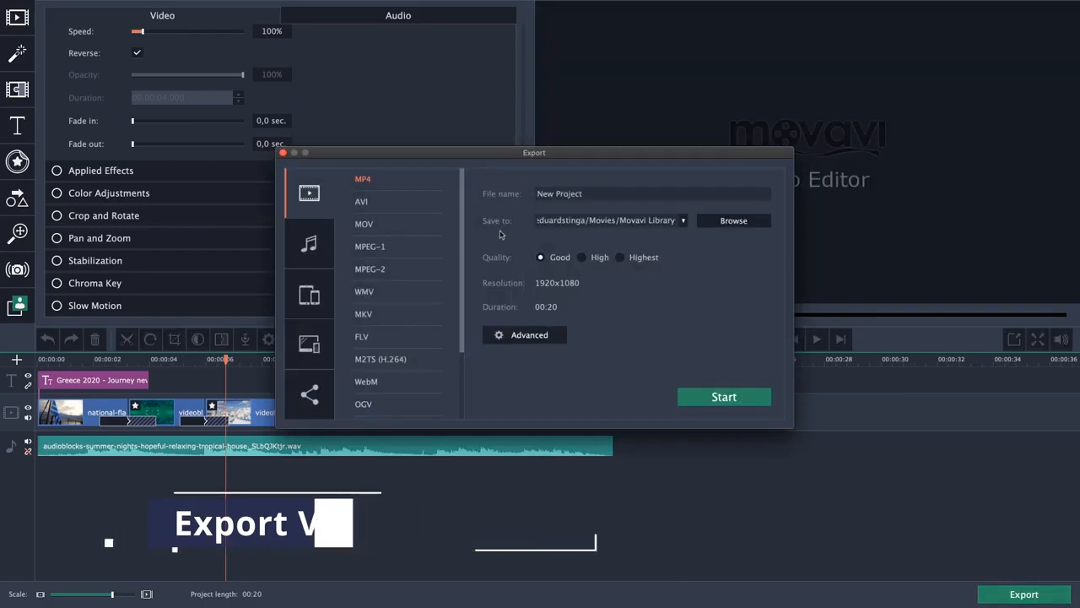
{"action": "scroll", "coordinate": [393, 287], "scroll_direction": "down", "scroll_amount": 3}
{"action": "scroll", "coordinate": [383, 302], "scroll_direction": "up", "scroll_amount": 3}
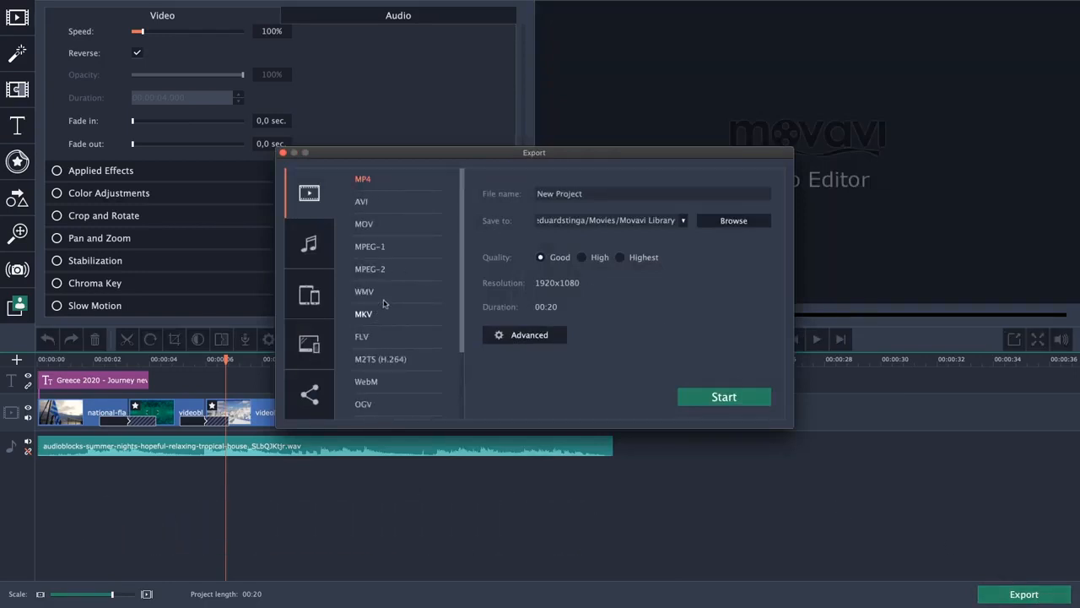
{"action": "left_click_drag", "start_coordinate": [608, 191], "coordinate": [505, 196]}
{"action": "type", "text": "Gree"}
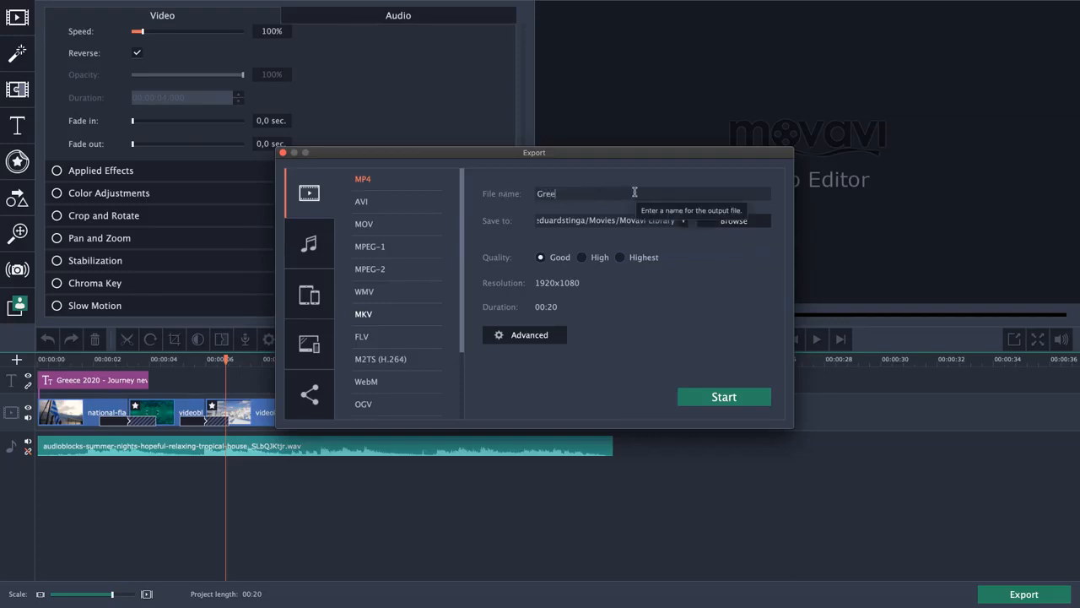
{"action": "type", "text": "ce 2020"}
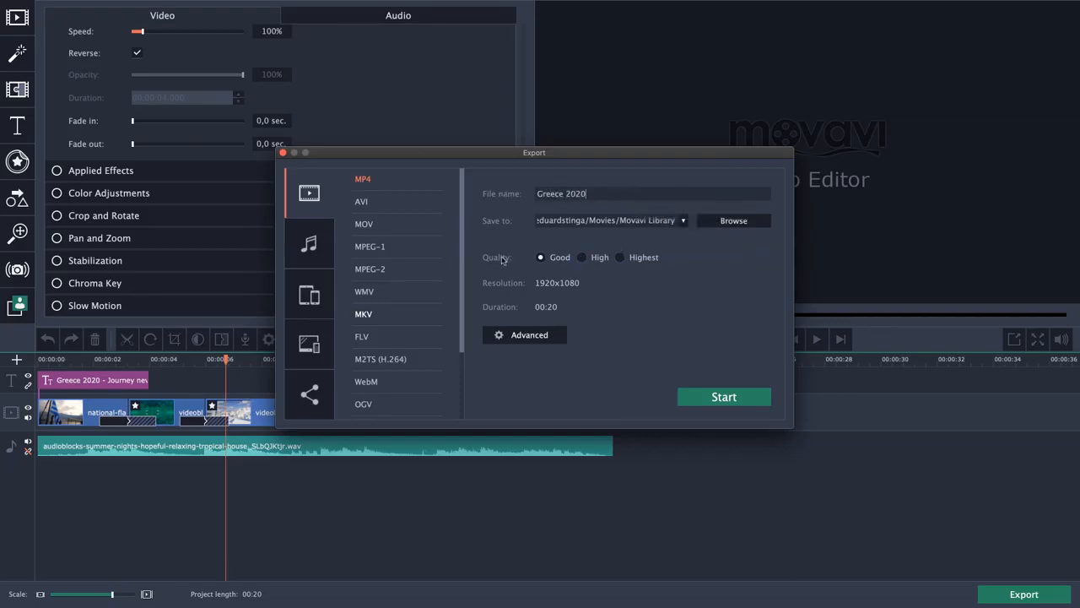
{"action": "left_click", "coordinate": [620, 257]}
{"action": "scroll", "coordinate": [435, 190], "scroll_direction": "down", "scroll_amount": 2}
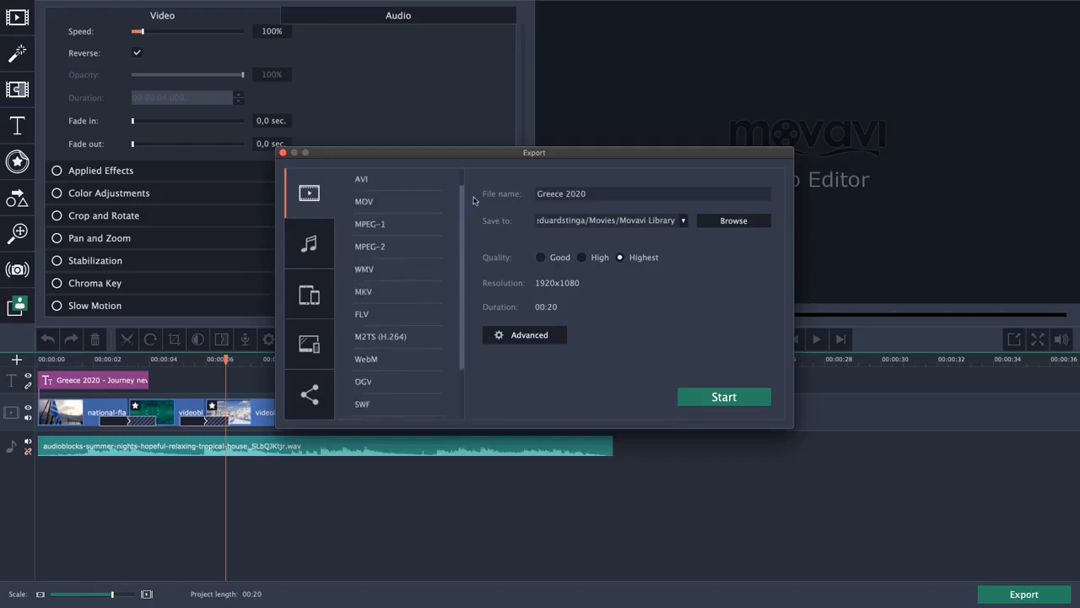
{"action": "scroll", "coordinate": [474, 200], "scroll_direction": "up", "scroll_amount": 1}
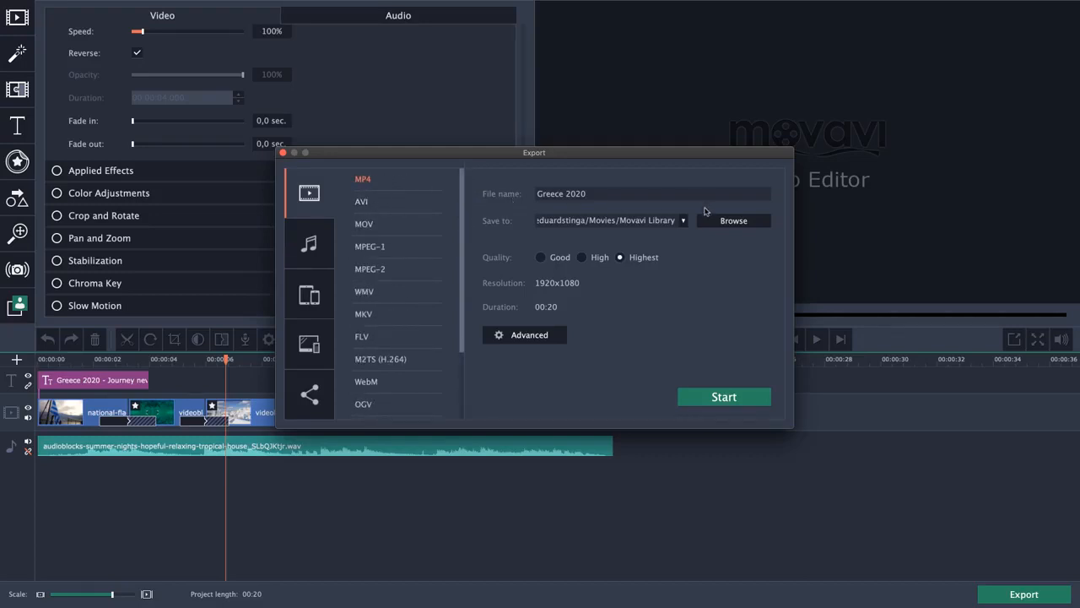
Review the export presets for audio, mobile devices, TVs and online upload including Vimeo, and return to the MP4 video format.
{"action": "left_click", "coordinate": [309, 244]}
{"action": "left_click", "coordinate": [308, 302]}
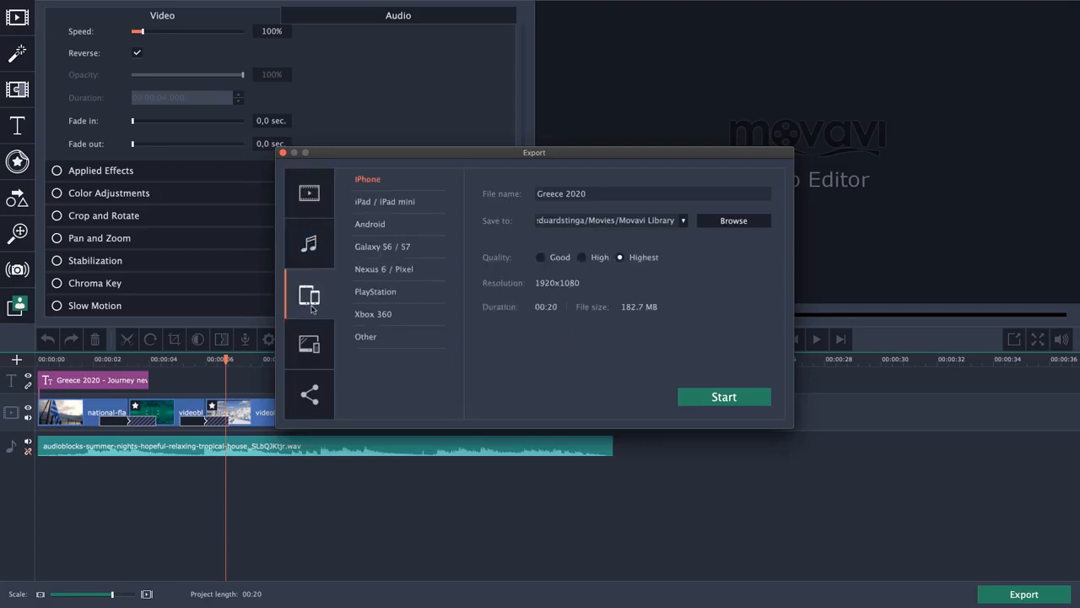
{"action": "left_click", "coordinate": [309, 344]}
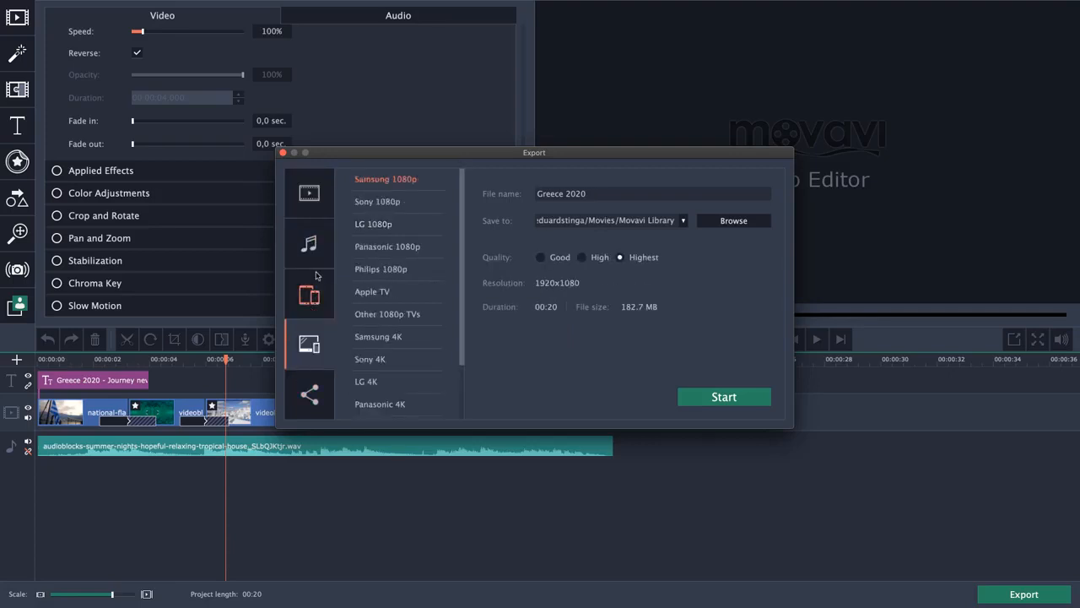
{"action": "left_click", "coordinate": [308, 394]}
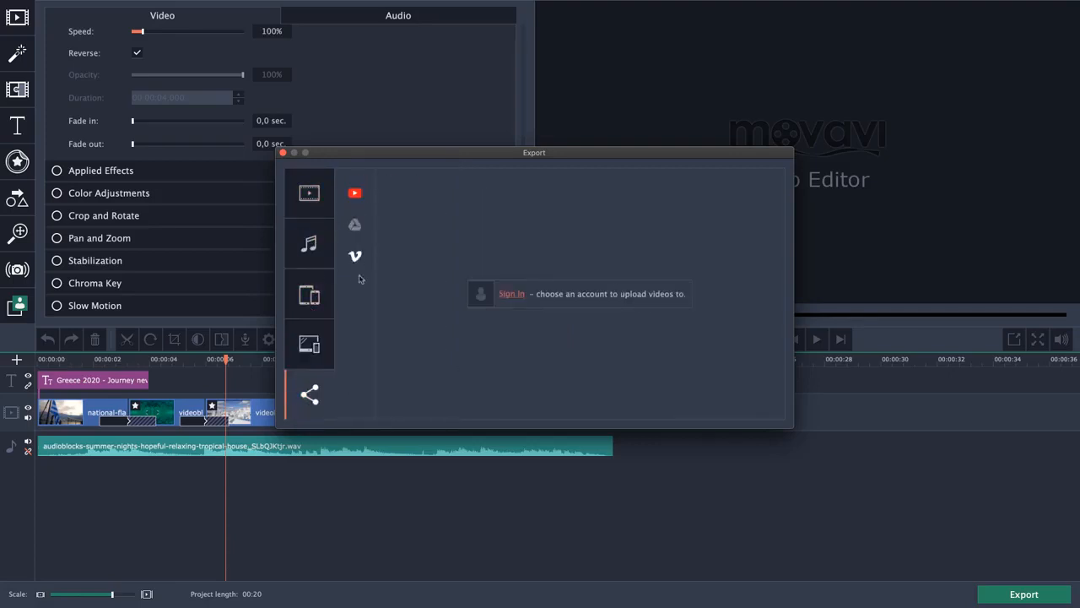
{"action": "left_click", "coordinate": [358, 258]}
{"action": "left_click", "coordinate": [317, 206]}
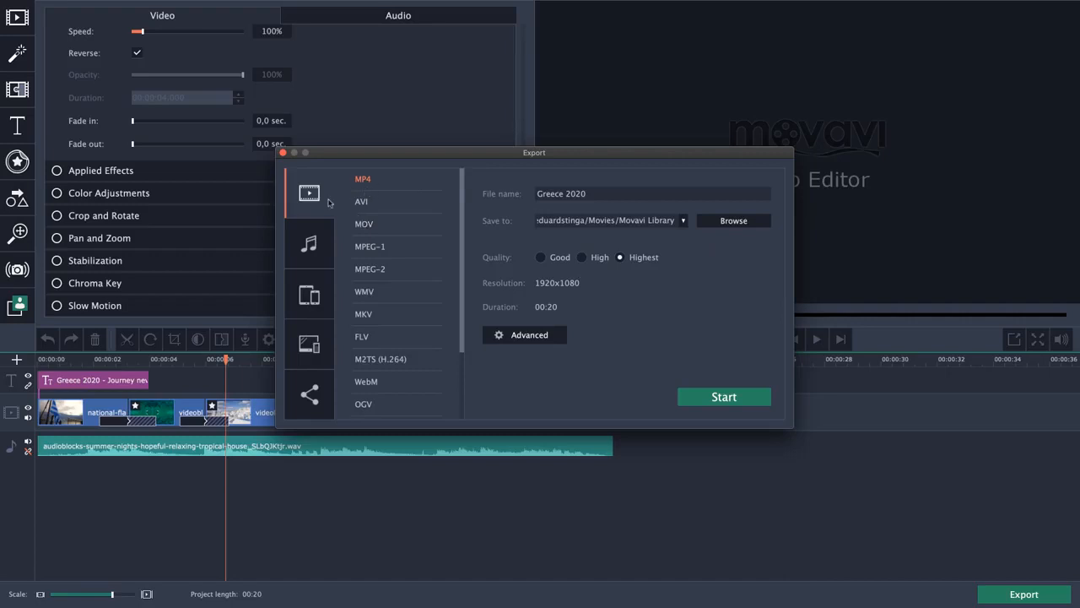
Start the MP4 export of the Greece 2020 video, cancel the saving and close the export dialog.
{"action": "left_click", "coordinate": [735, 400]}
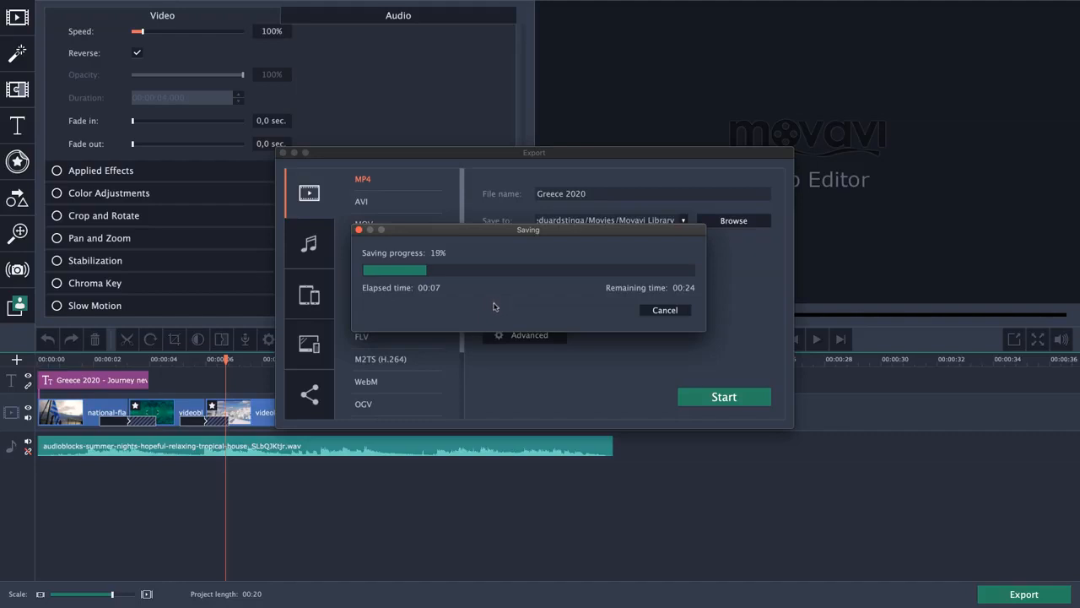
{"action": "left_click", "coordinate": [685, 311]}
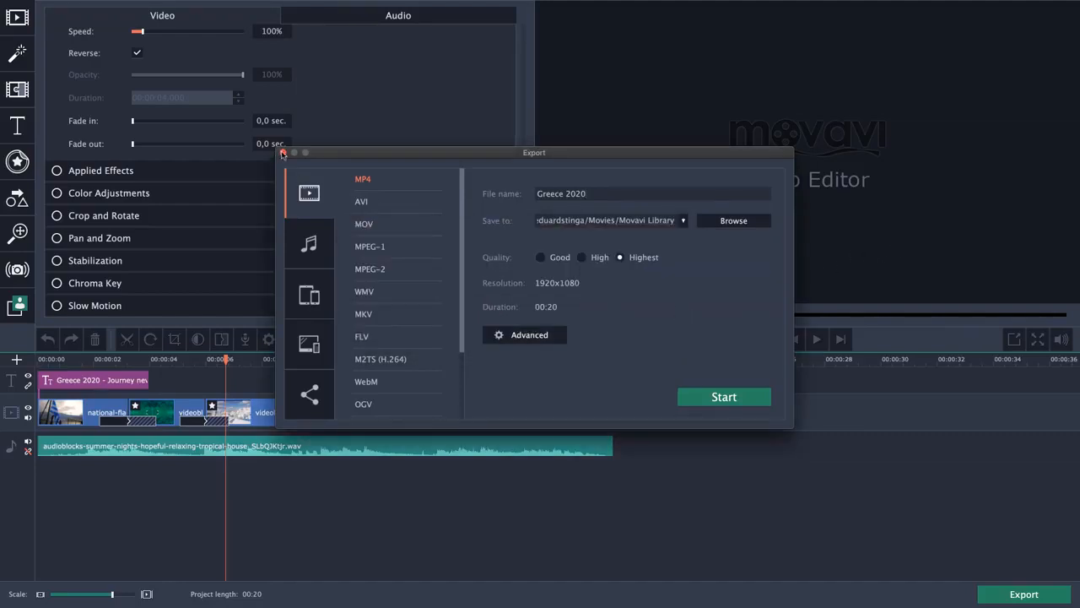
{"action": "left_click_drag", "start_coordinate": [308, 153], "coordinate": [340, 159]}
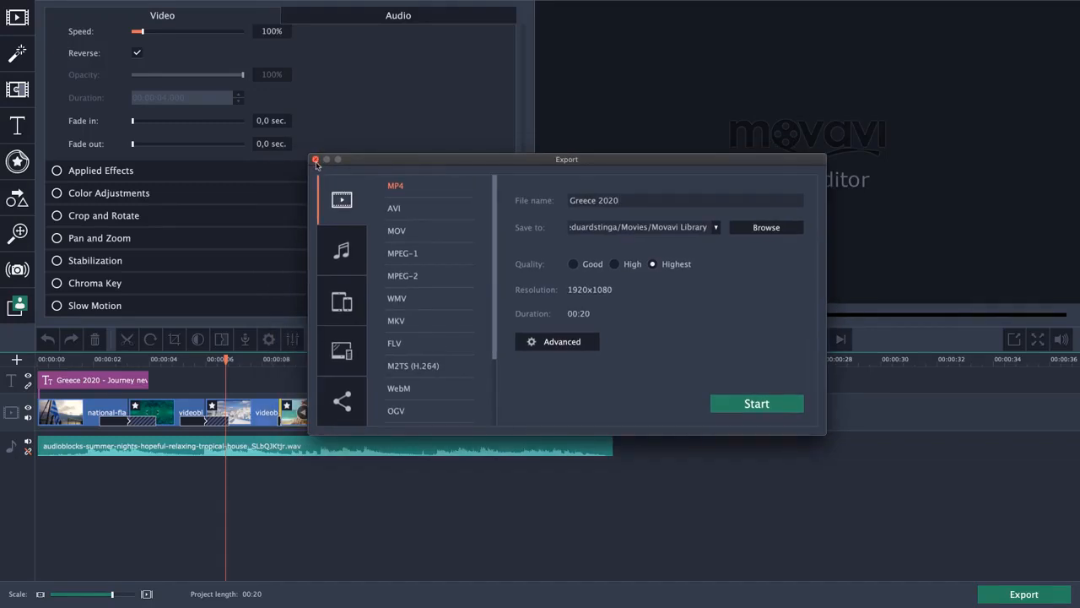
{"action": "left_click", "coordinate": [313, 159]}
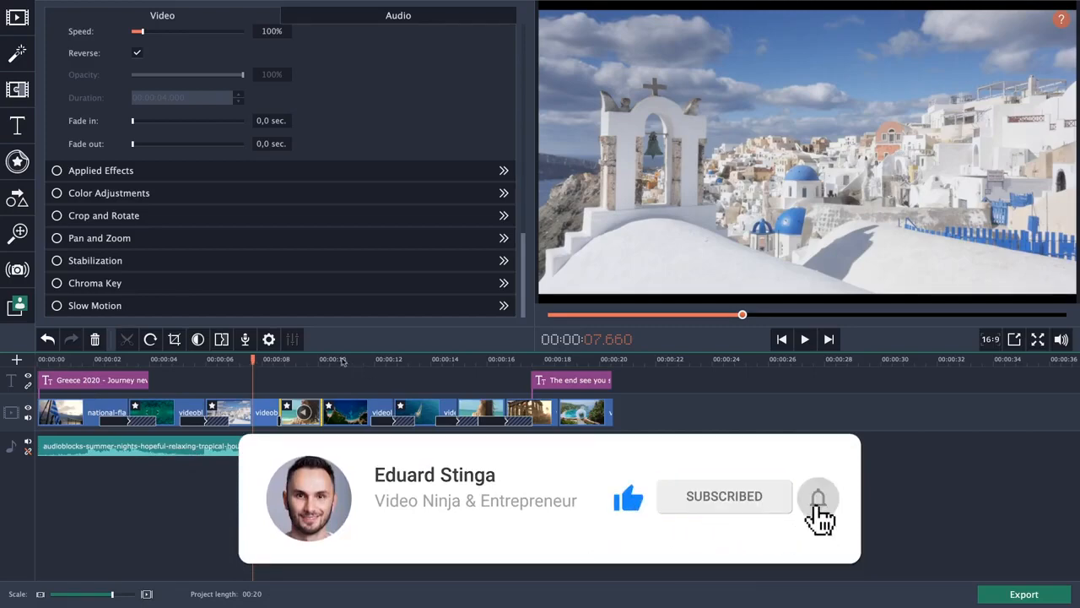
{"action": "left_click", "coordinate": [342, 360]}
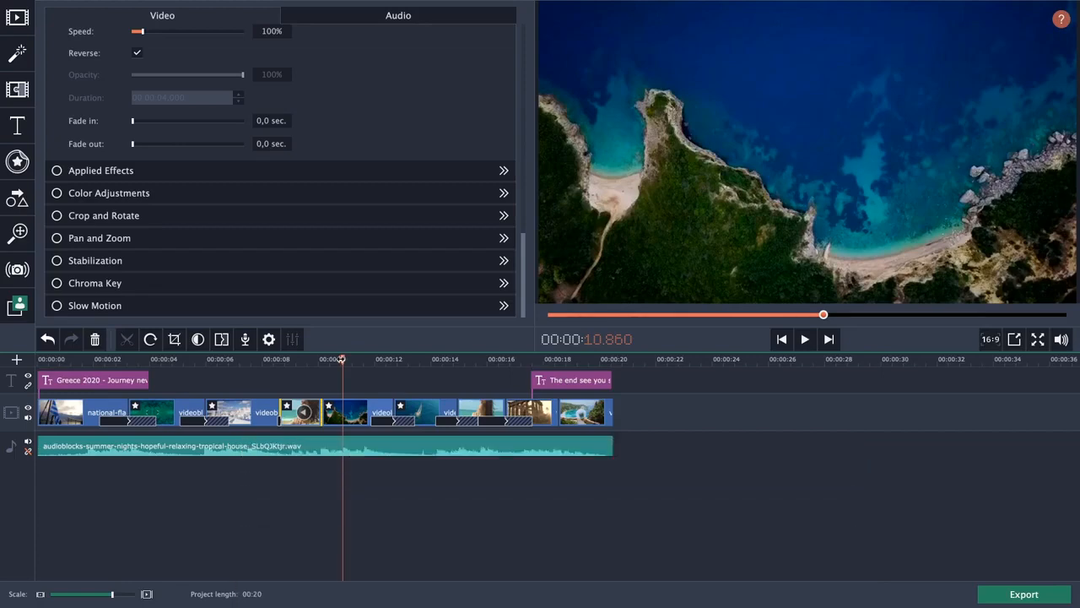